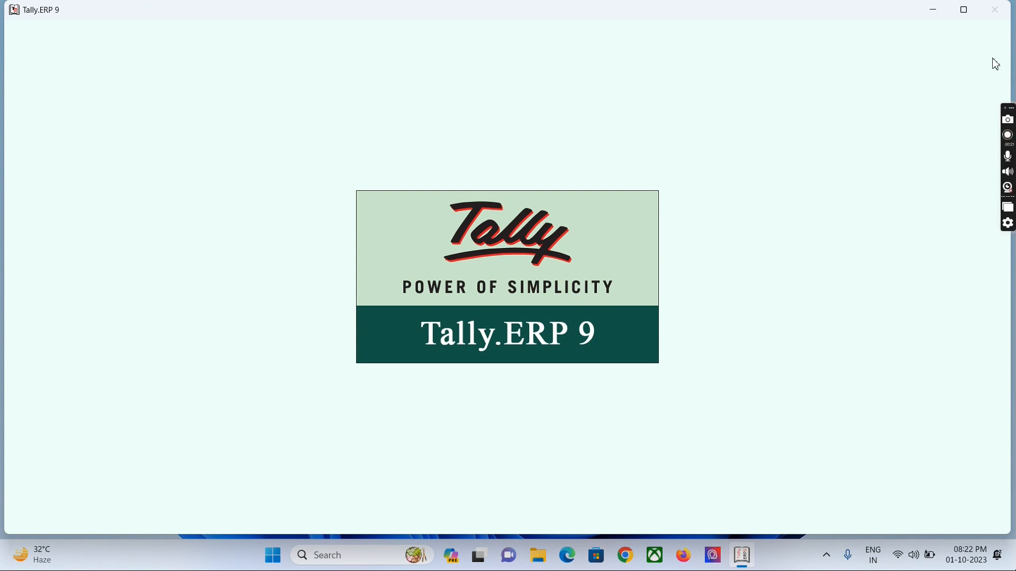
- Start Tally.ERP 9 in Educational Mode to reach the Gateway of Tally
click(962, 12)
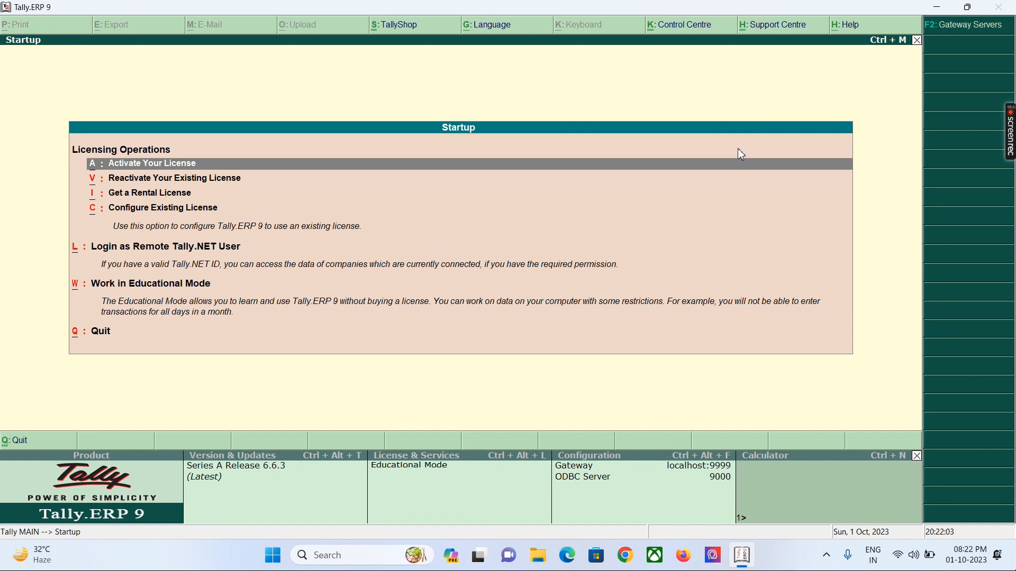
click(176, 285)
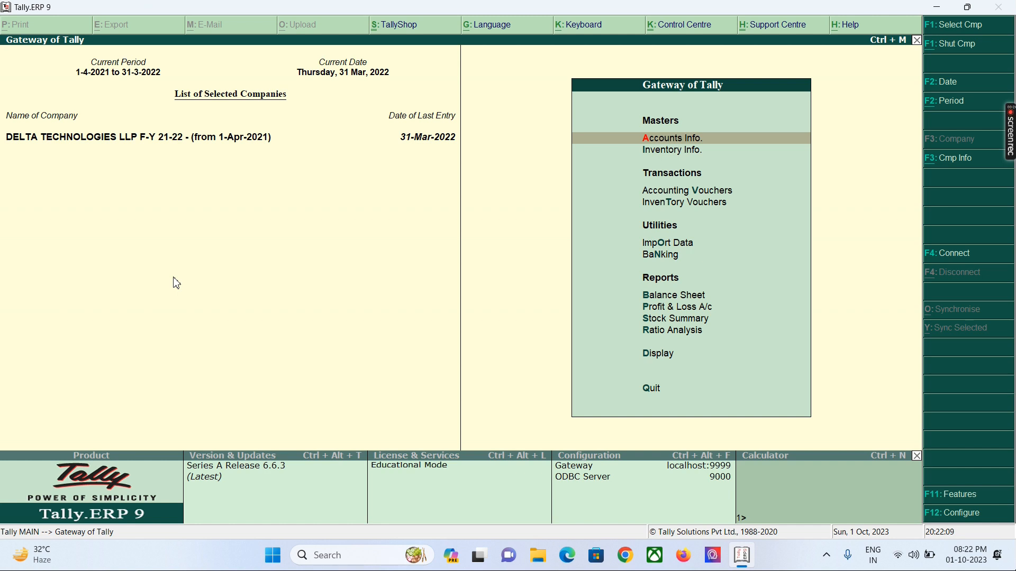
click(967, 7)
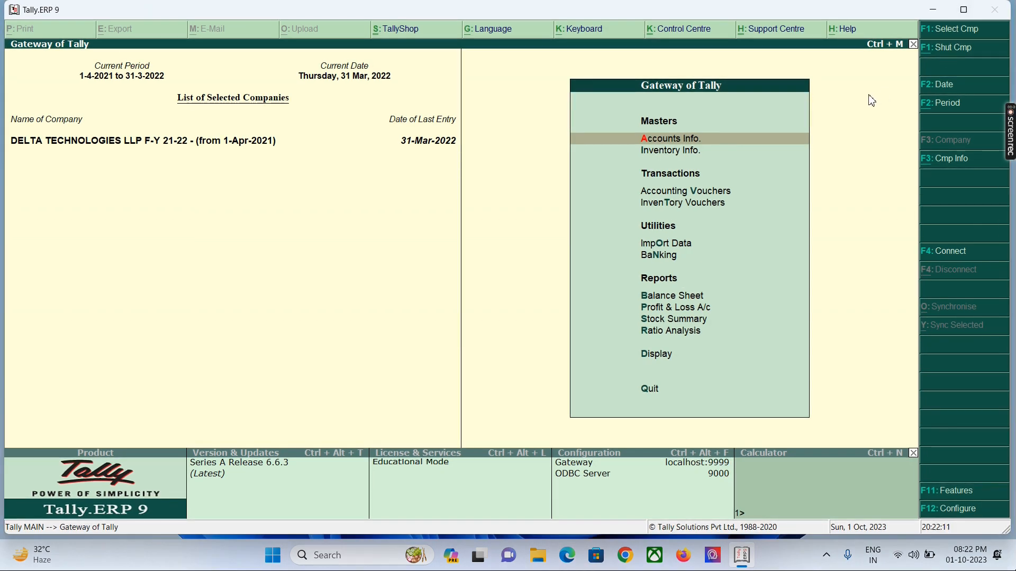
- Shut the company DELTA TECHNOLOGIES LLP F-Y 21-22
key(Escape)
key(Escape)
key(Return)
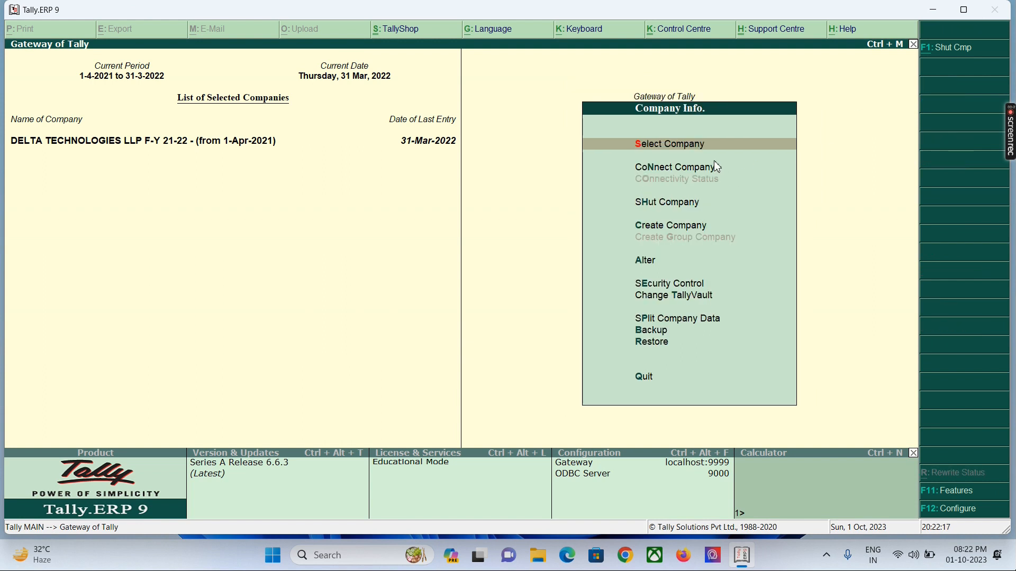
key(Down)
key(Down)
key(Return)
key(Return)
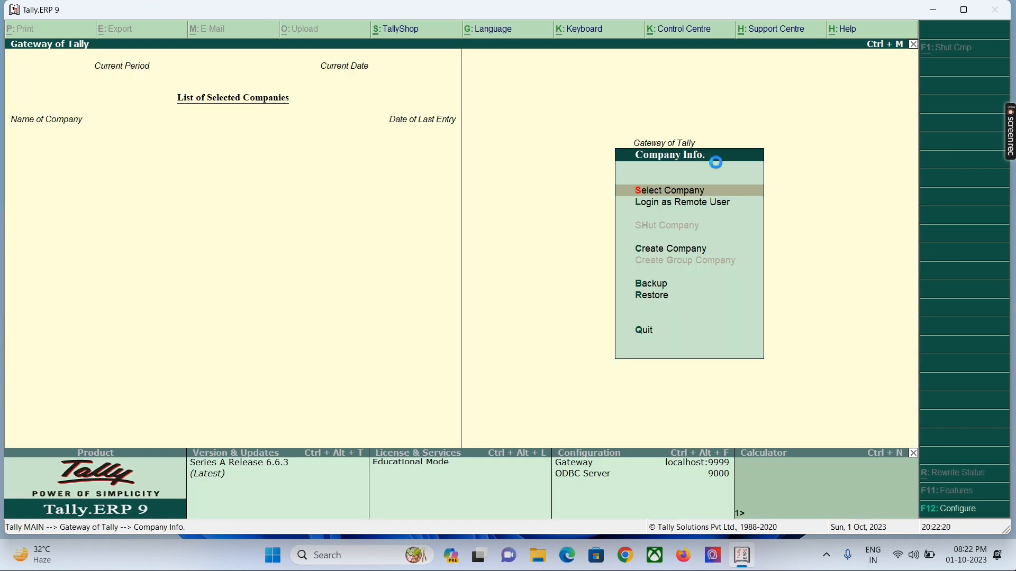
- Select and load the company Accounting Solutions
key(Return)
key(Down)
key(Up)
key(Return)
key(Escape)
key(Escape)
key(Escape)
- Open New Microsoft Excel Worksheet from the desktop, dismiss the Office licence notice and review the employee rows of the Salary Sheet
key(super+d)
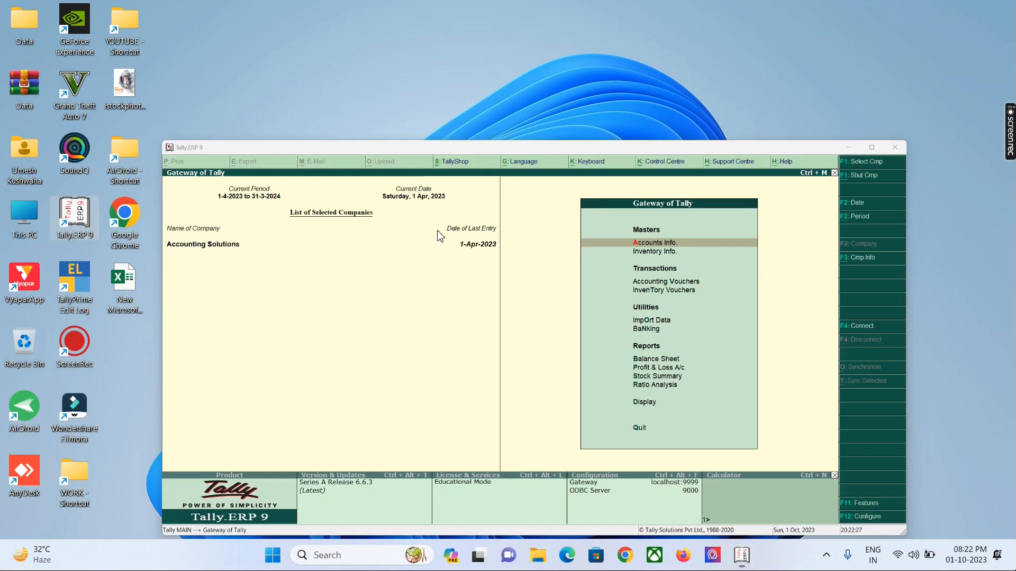
double_click(104, 310)
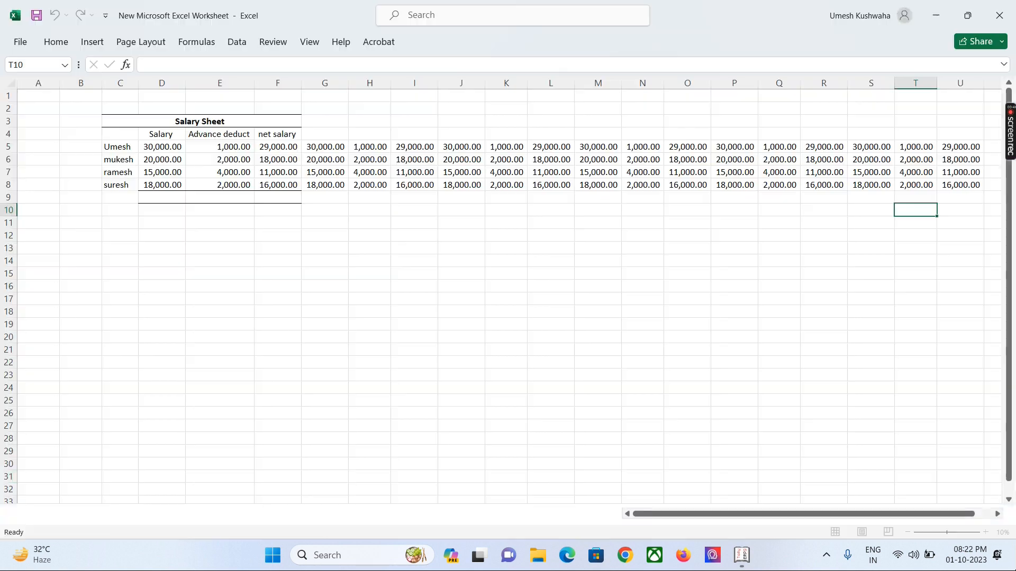
drag(134, 152, 852, 192)
click(721, 245)
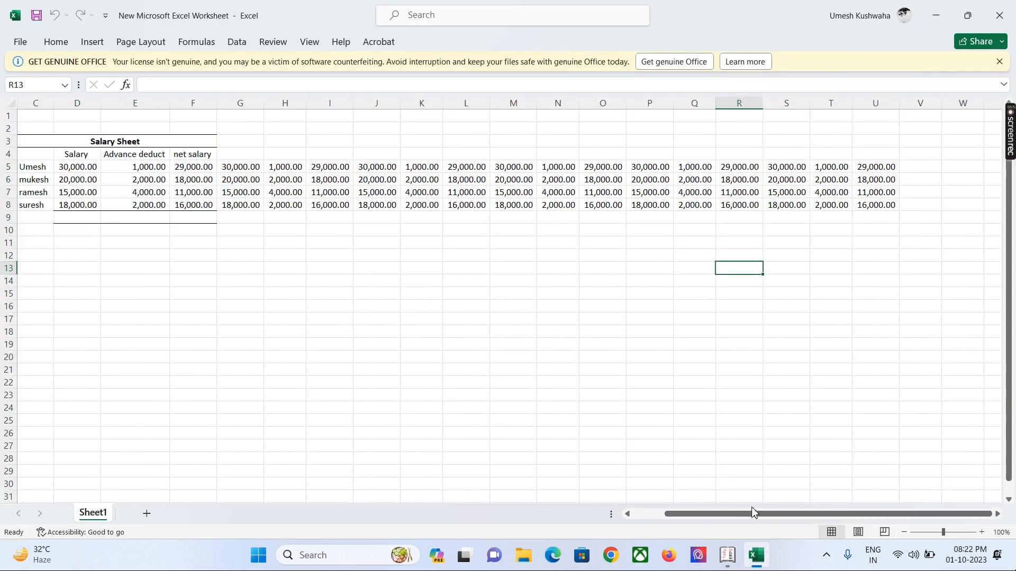
scroll(374, 289, left, 2)
click(132, 215)
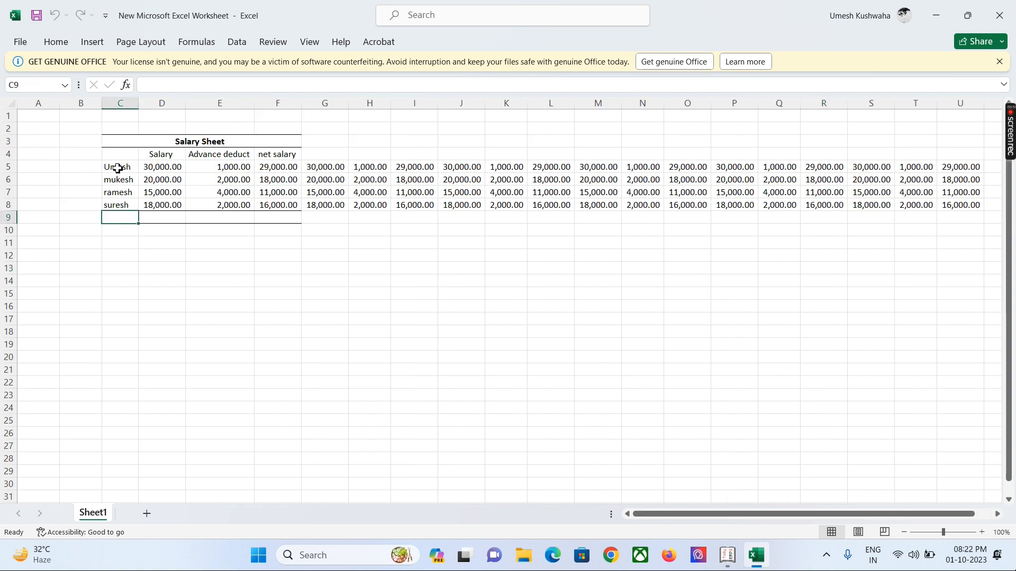
drag(118, 166, 118, 205)
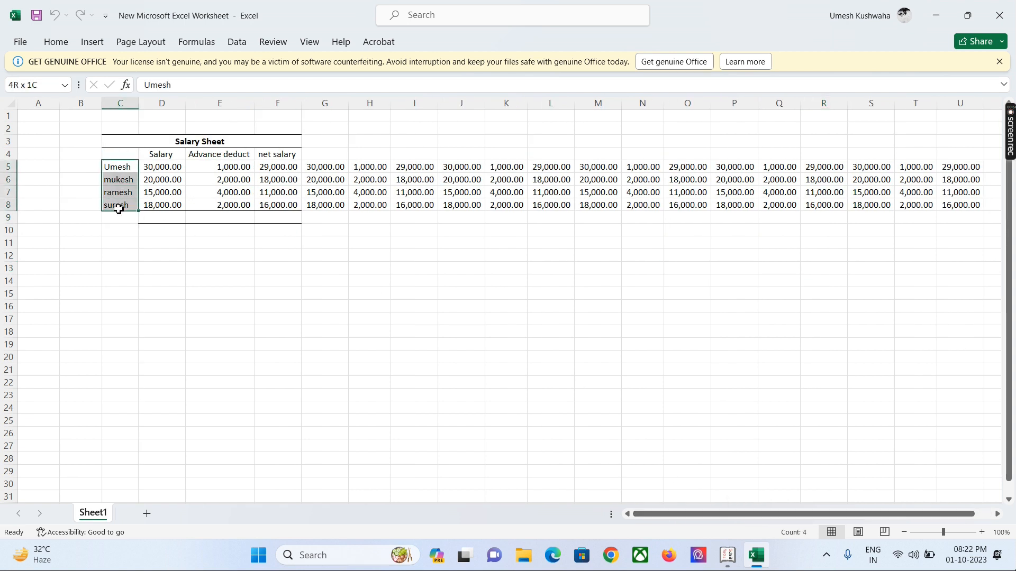
click(999, 61)
click(274, 251)
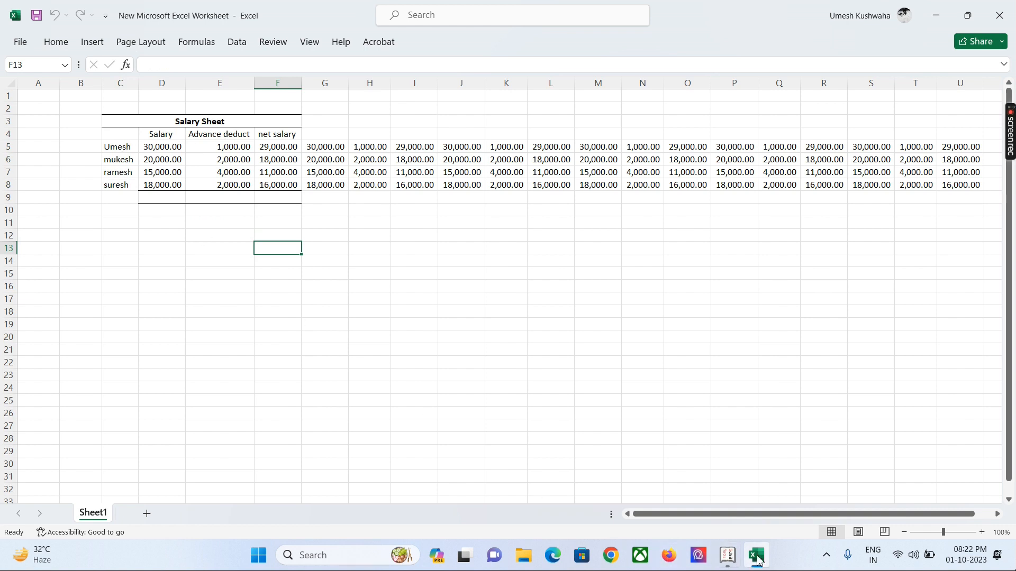
- Switch back to Tally.ERP 9 and open a new Journal voucher in Accounting Solutions
click(727, 556)
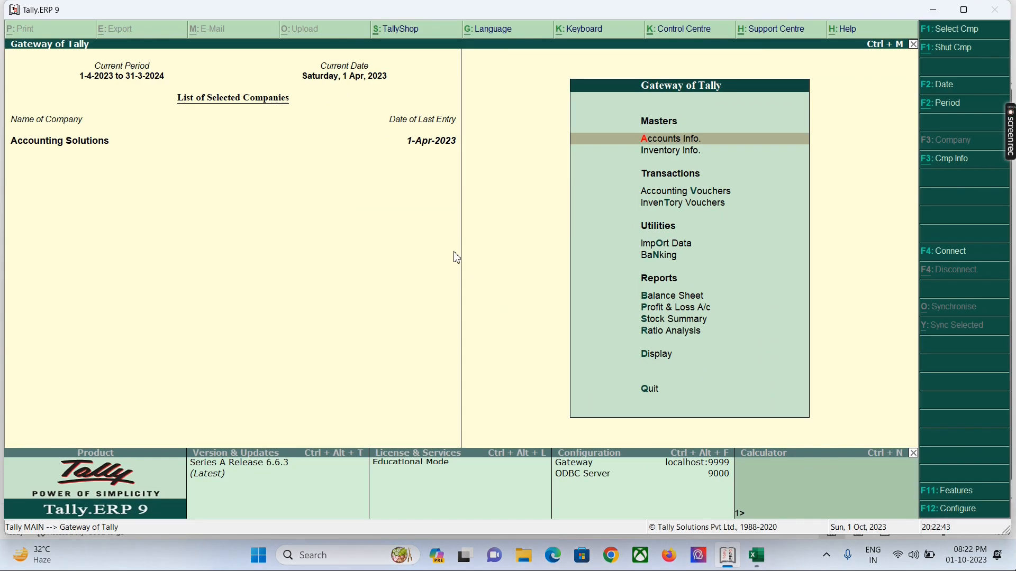
click(964, 11)
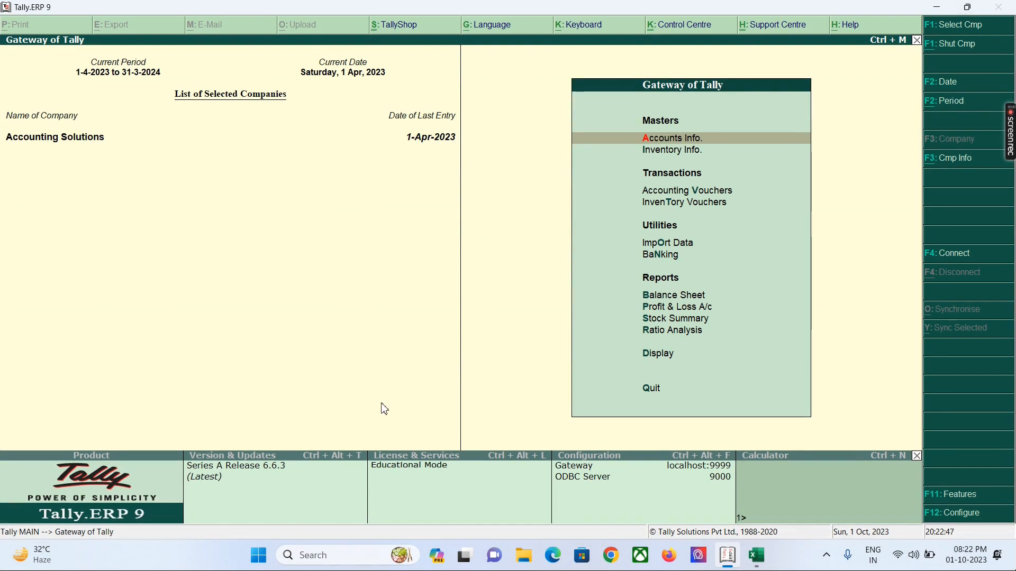
key(v)
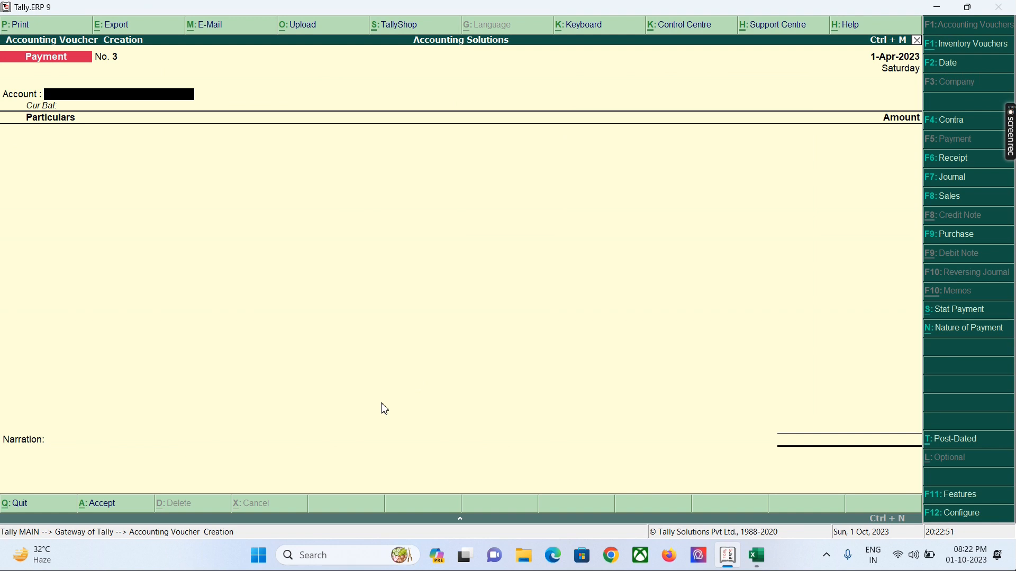
key(F7)
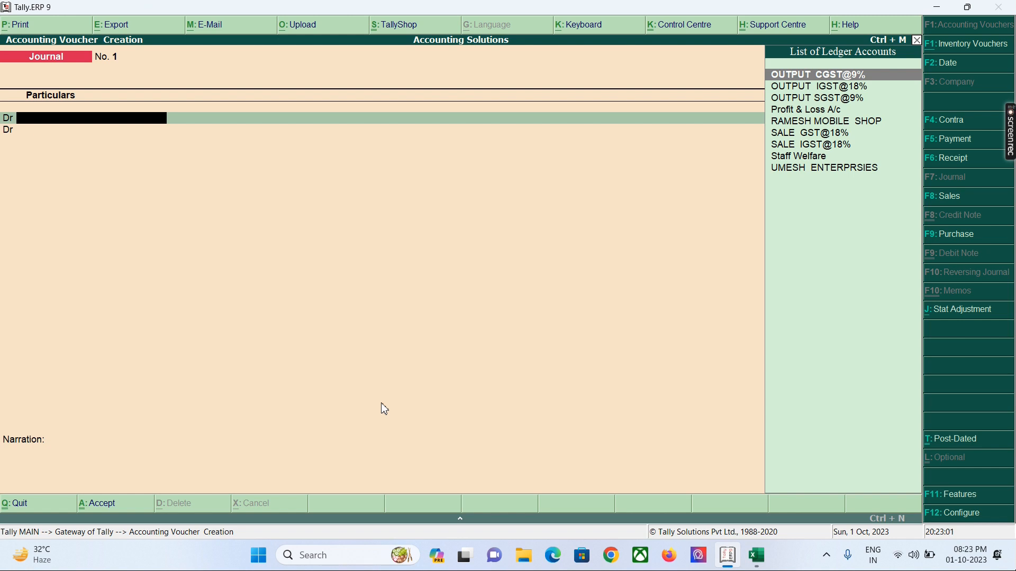
- Start a new ledger from the journal's debit line and name it Wages & Salary A/c
key(alt+c)
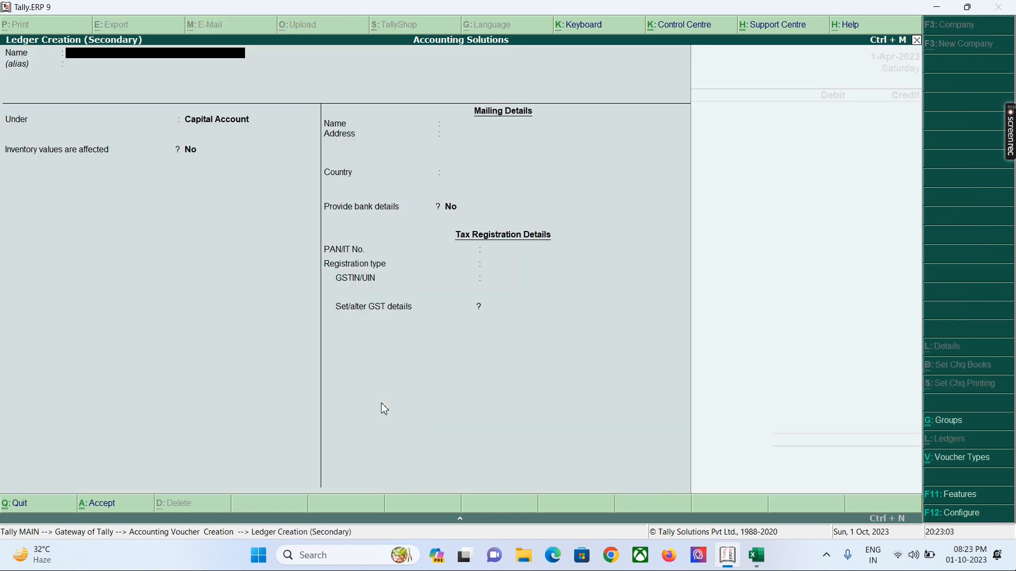
text(Wagw)
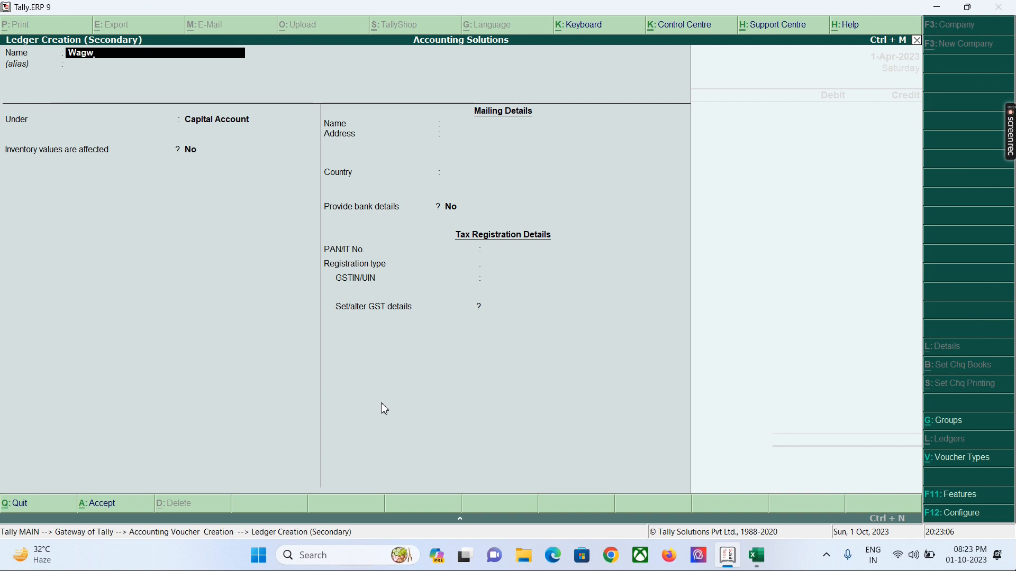
key(BackSpace)
text(es S)
key(BackSpace)
text(&)
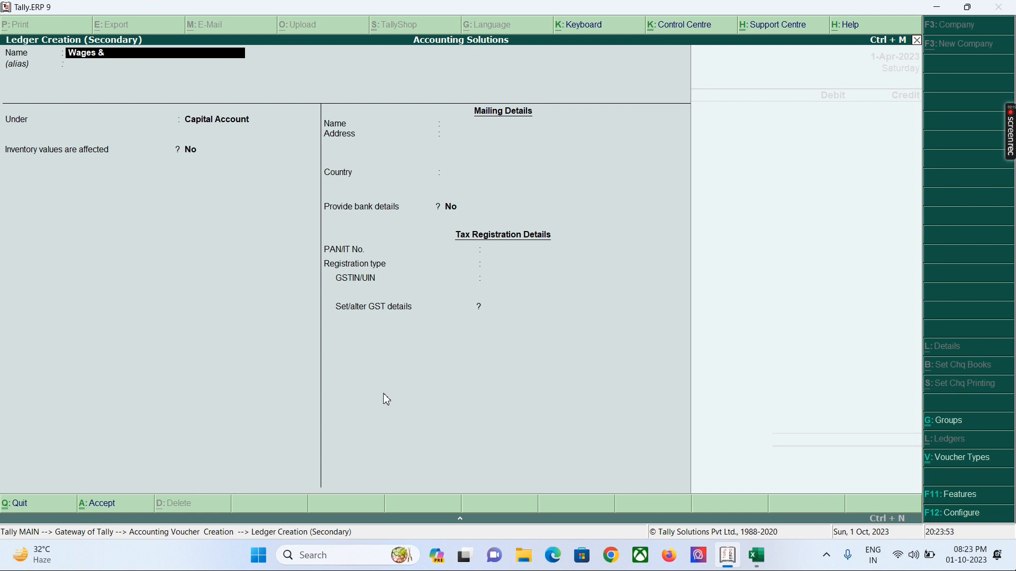
text( Salary A/c)
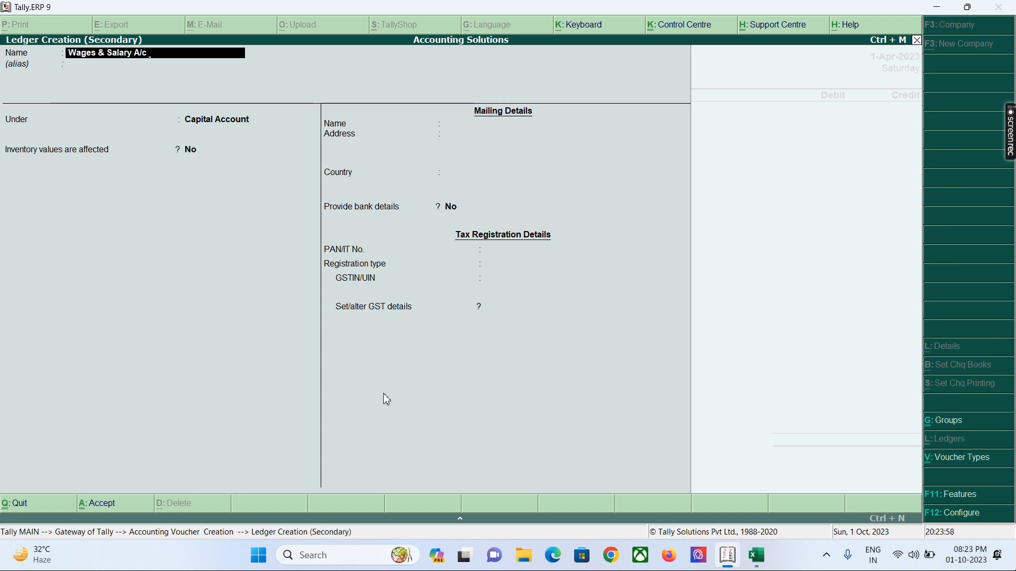
key(Return)
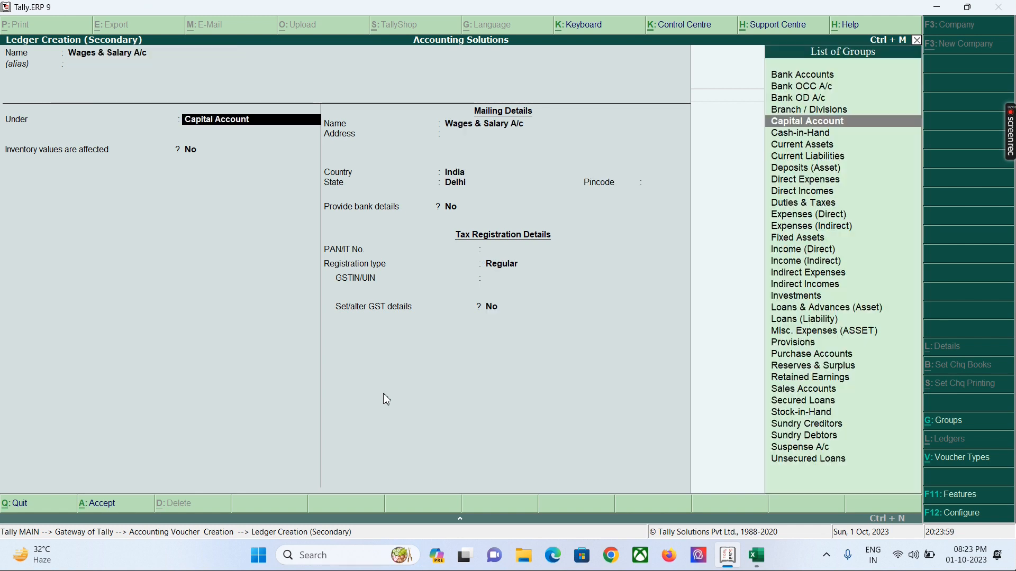
text(Ind)
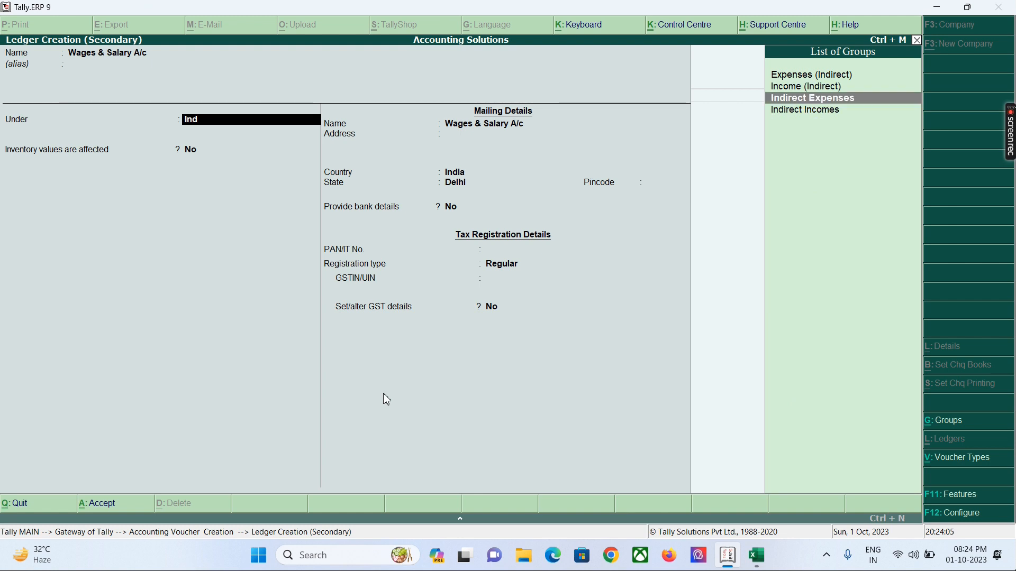
key(BackSpace)
key(BackSpace)
key(BackSpace)
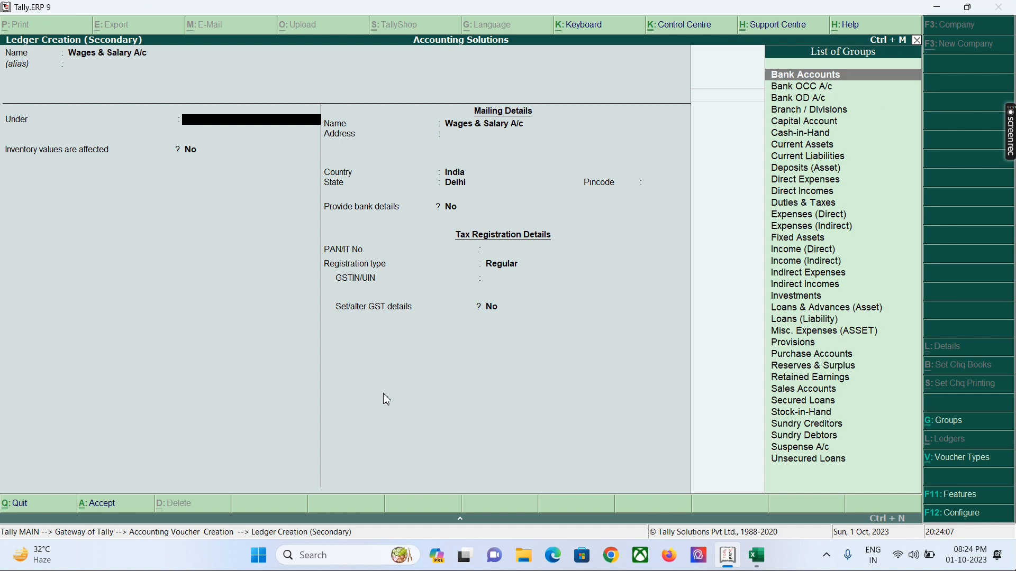
- Place the Wages & Salary A/c ledger under the Direct Expenses group
text(Dir)
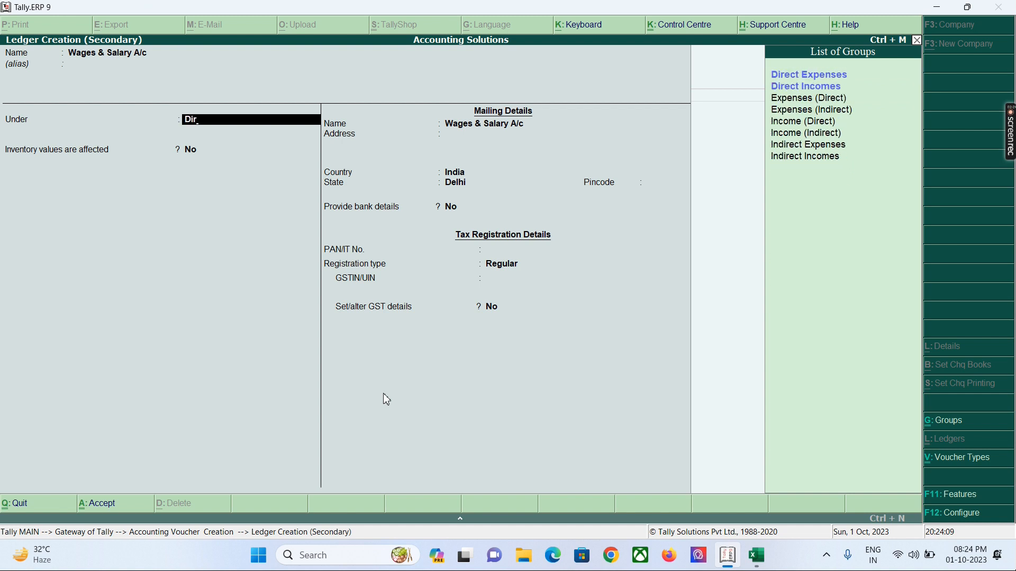
key(Down)
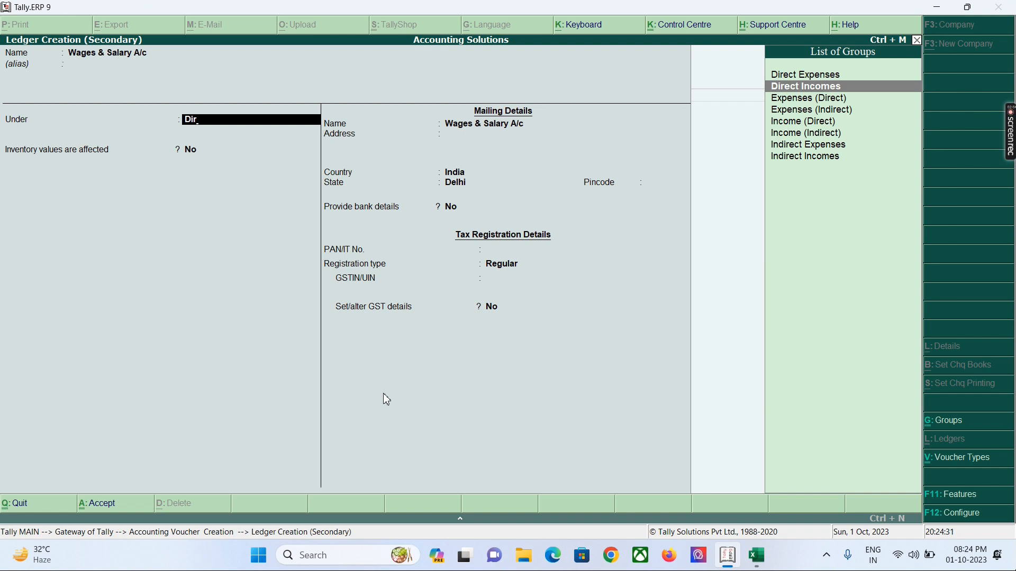
key(Return)
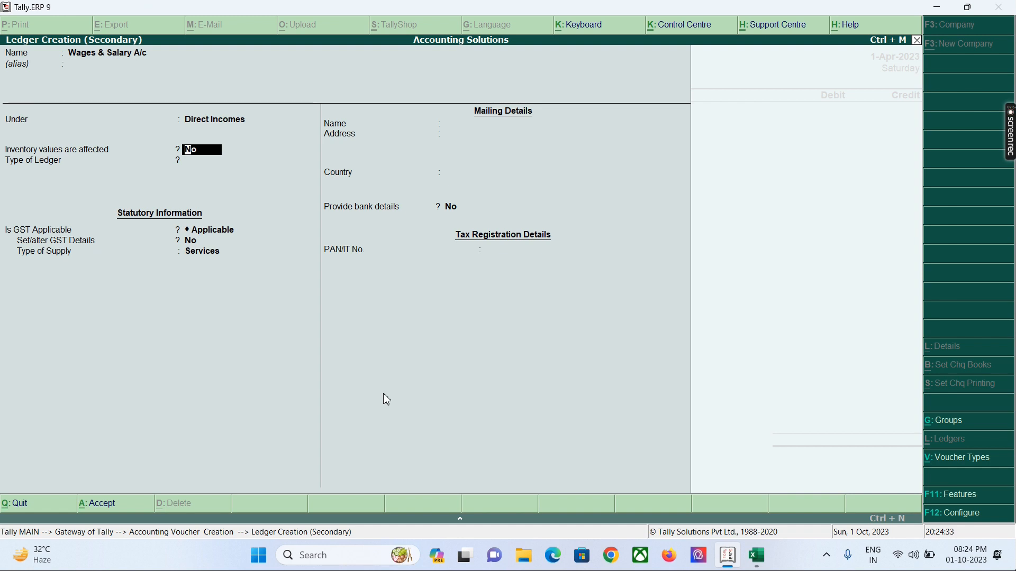
key(BackSpace)
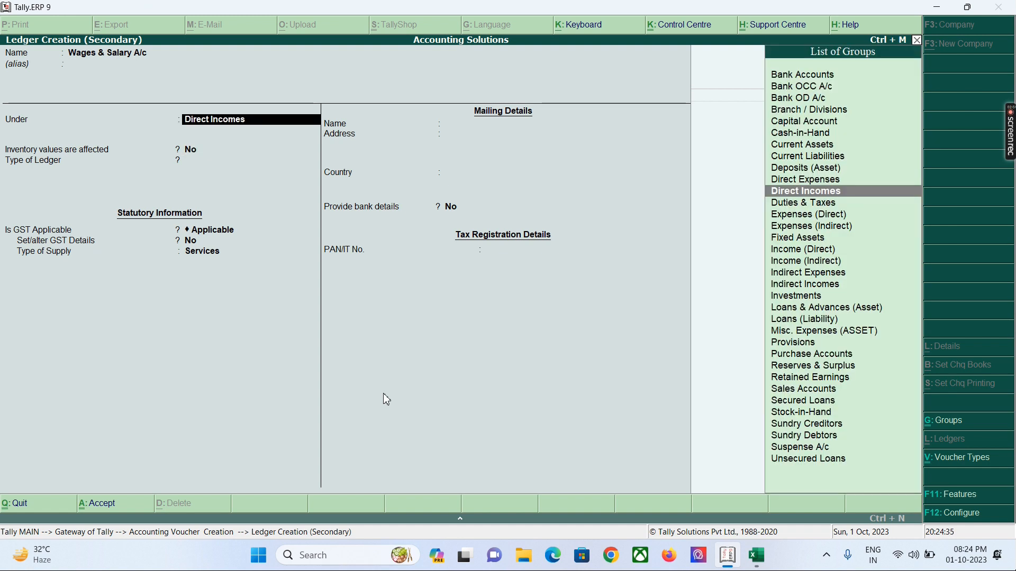
key(Up)
key(Return)
- Keep the ledger type as Not Applicable and GST as Applicable, and save the ledger into the journal's debit line
key(Return)
key(Return)
key(Return)
key(BackSpace)
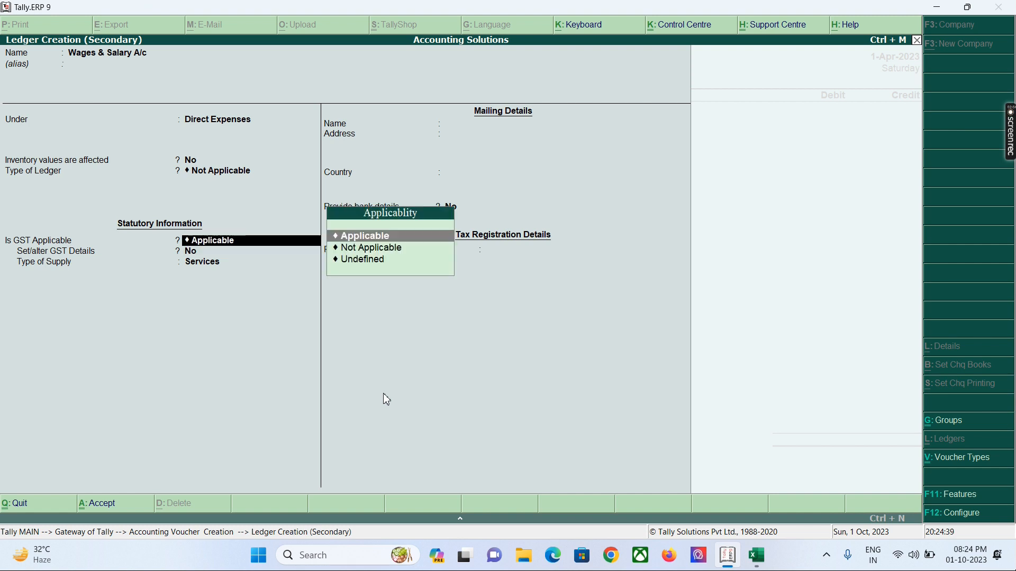
key(Return)
key(Return)
key(Return)
key(Return)
key(Return)
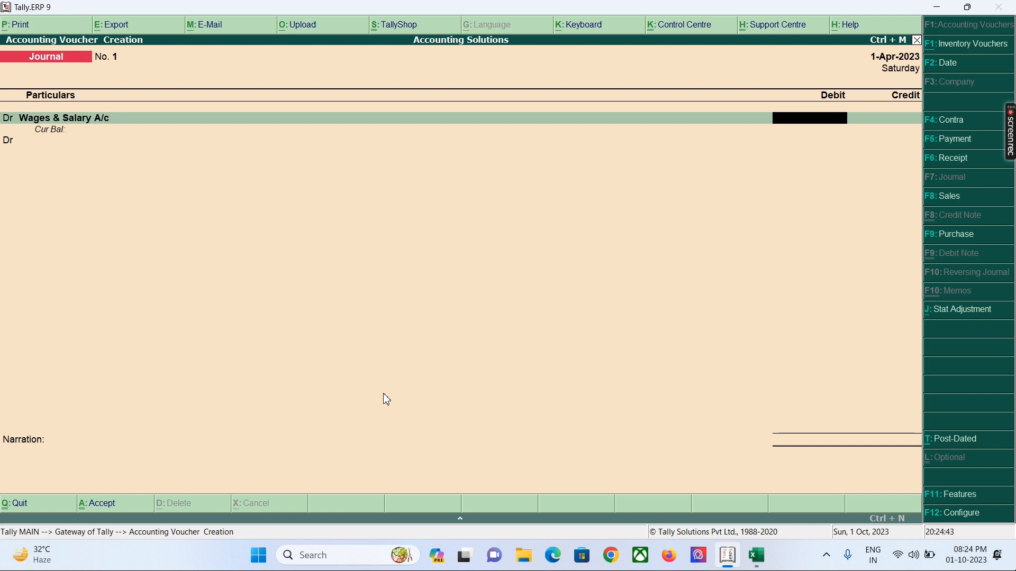
- Switch to the Excel salary sheet and AutoSum every column from D to U into row 9
key(BackSpace)
key(Return)
key(alt+Tab)
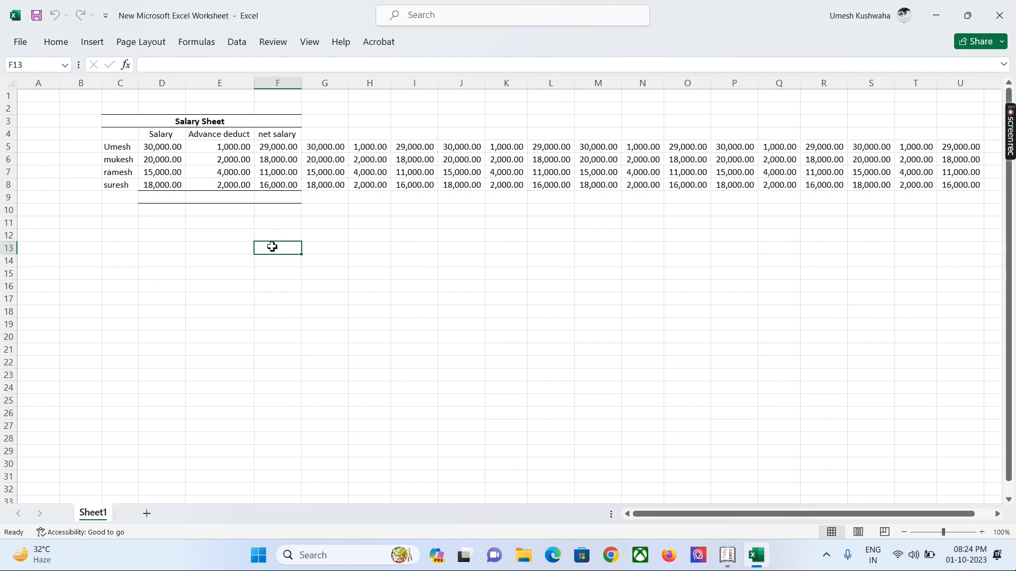
click(271, 194)
drag(168, 198, 888, 194)
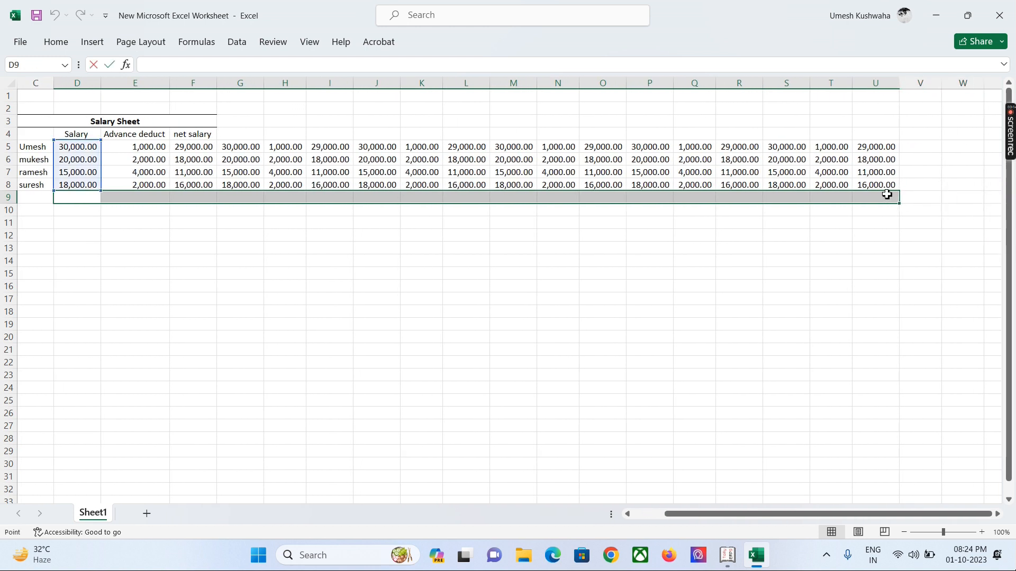
key(alt+equal)
key(Return)
click(466, 274)
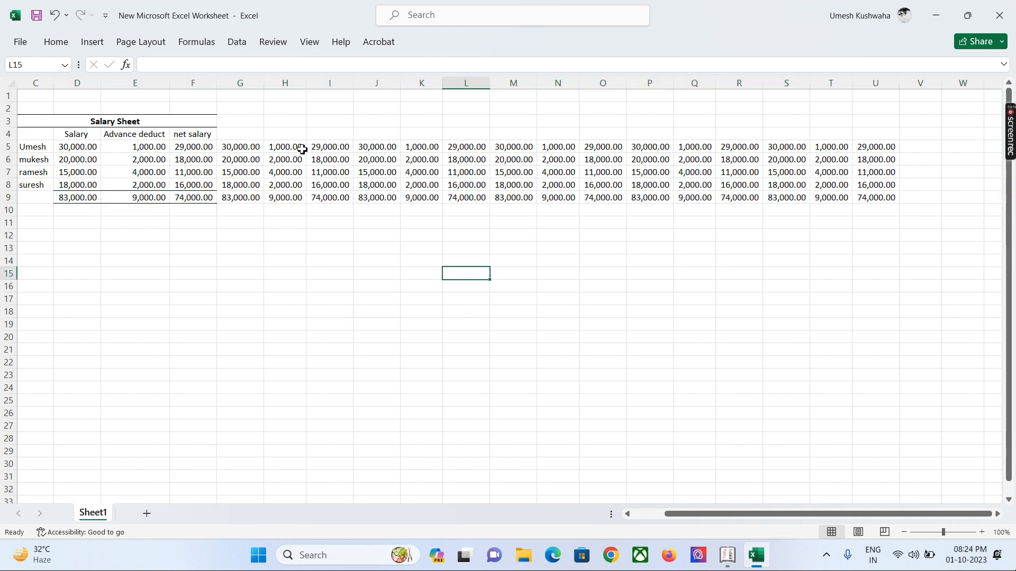
- Clear the contents of columns G to U, beyond the net salary column of the Salary Sheet
click(238, 83)
drag(239, 83, 901, 144)
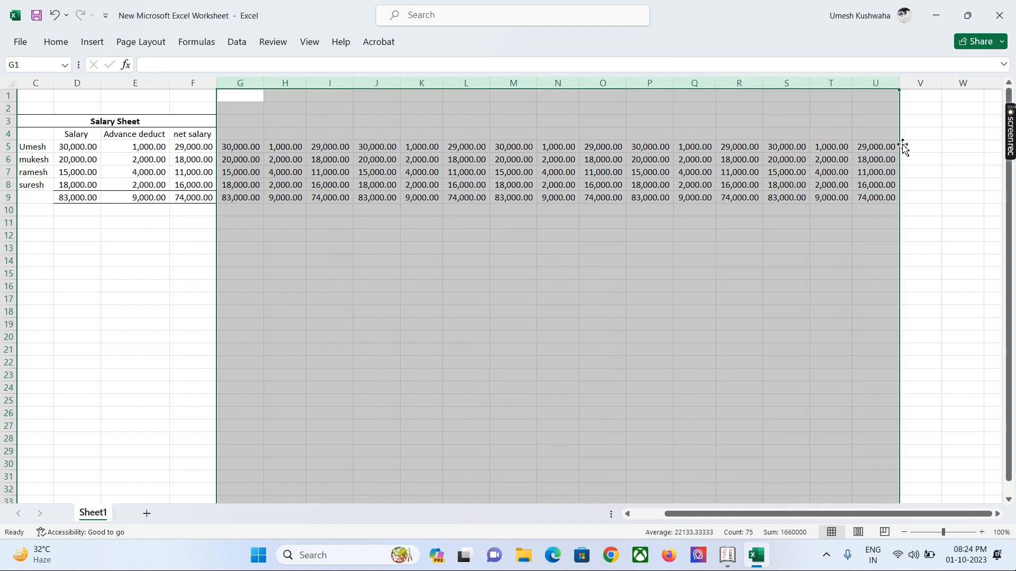
key(Delete)
click(153, 248)
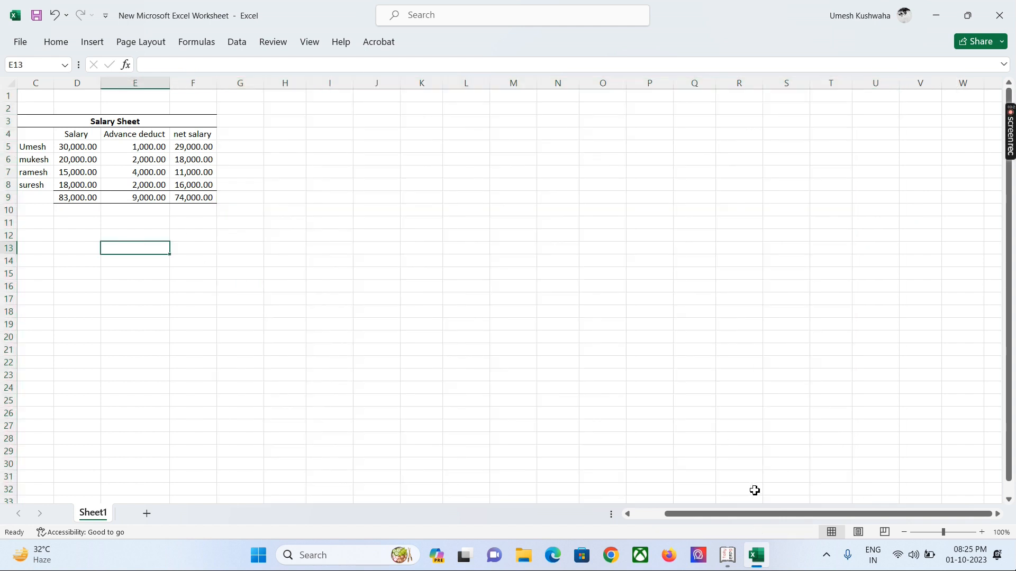
drag(717, 514, 584, 497)
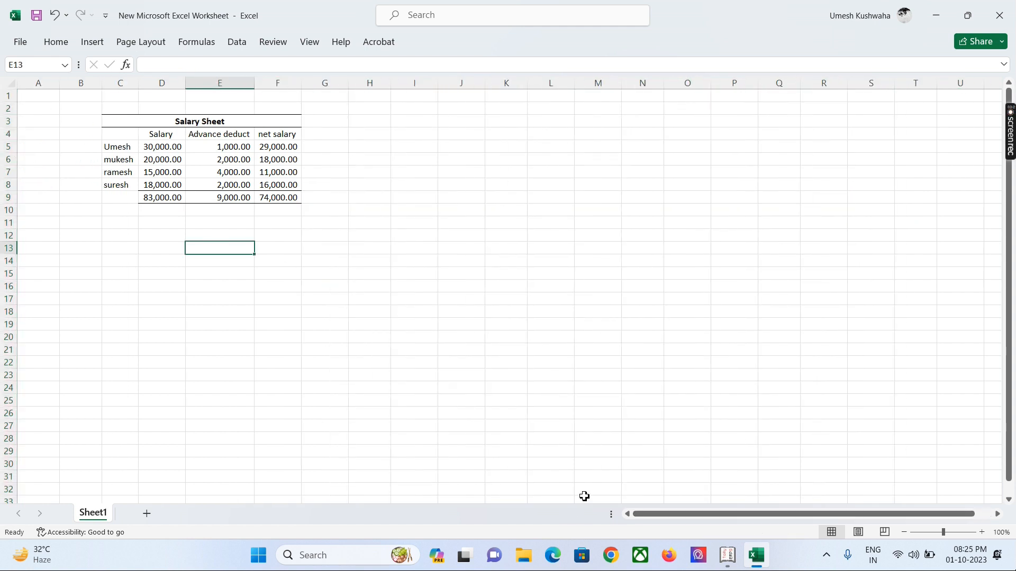
click(154, 220)
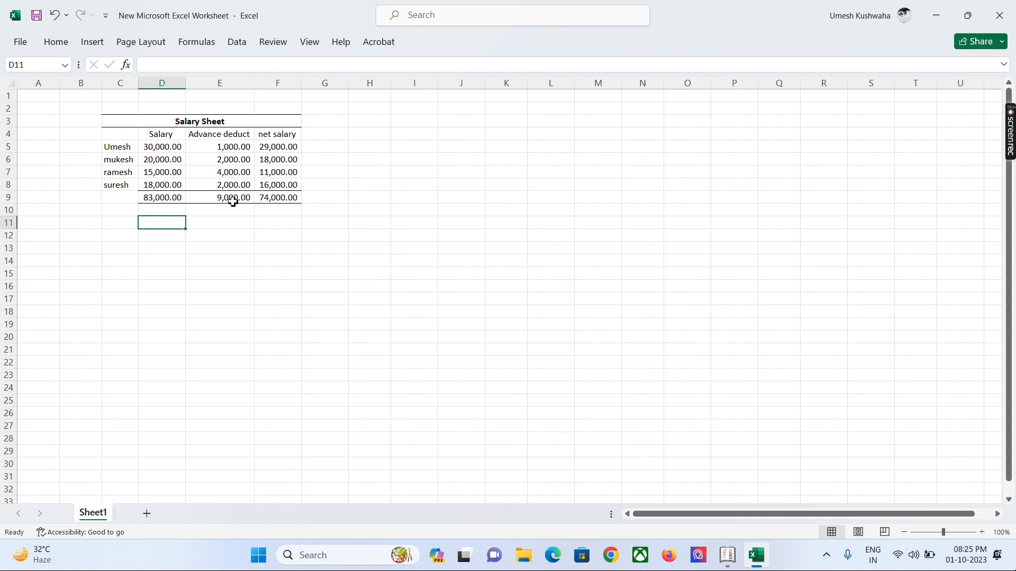
- Examine the salary, advance deduction and net salary columns with their totals in the Salary Sheet
click(174, 199)
click(279, 197)
click(270, 231)
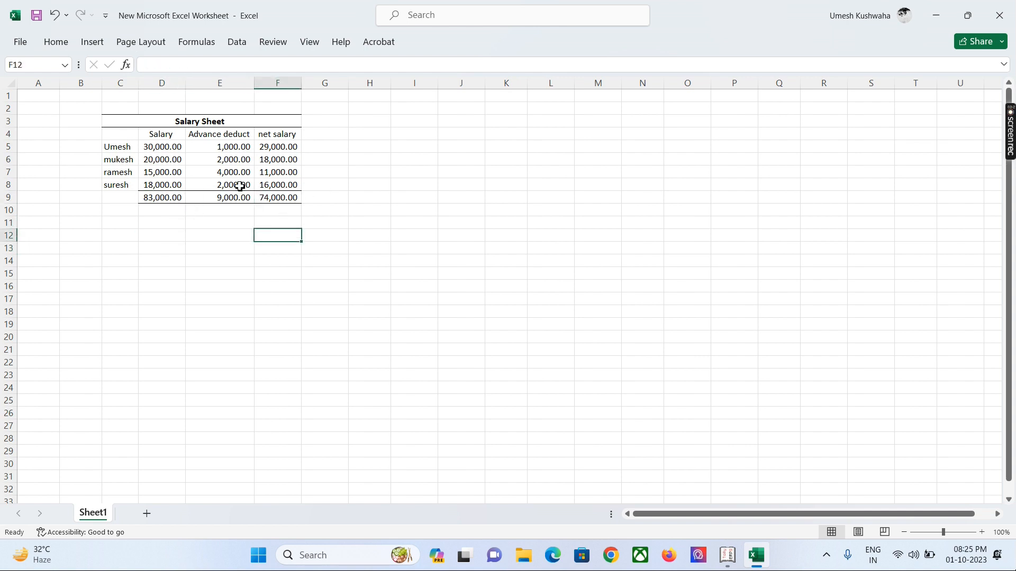
drag(216, 148, 159, 145)
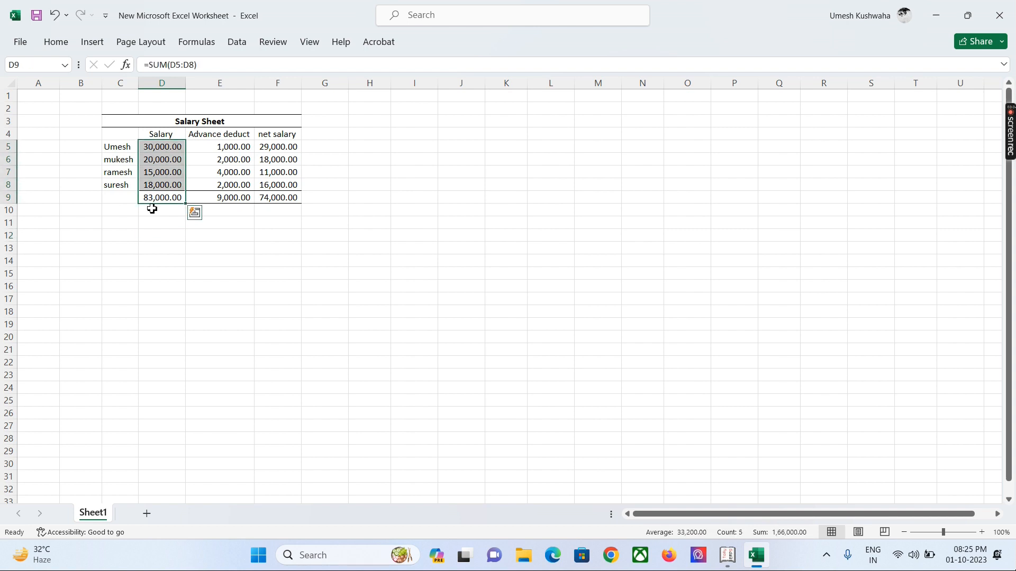
drag(220, 202, 219, 146)
click(521, 150)
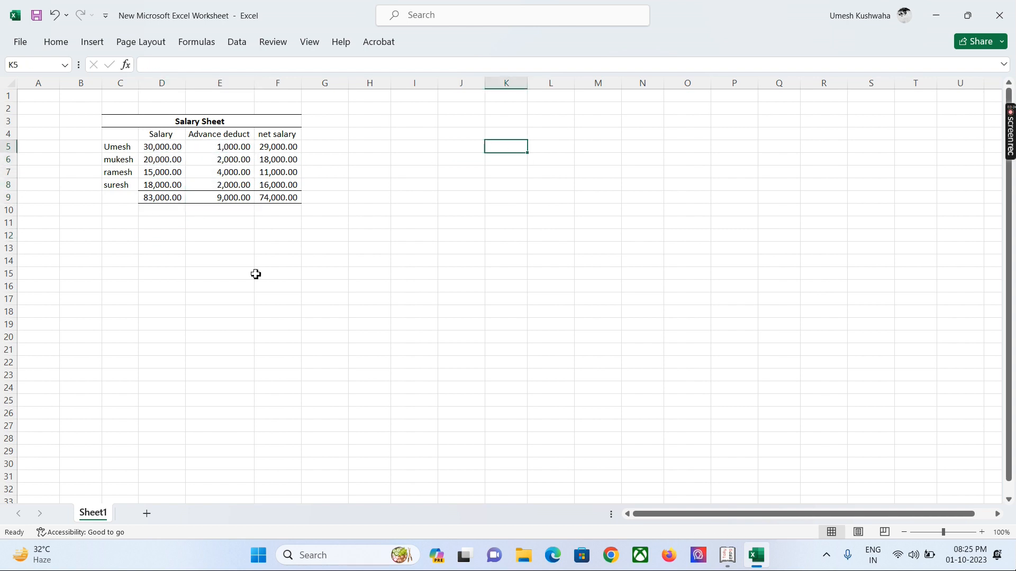
drag(220, 197, 229, 147)
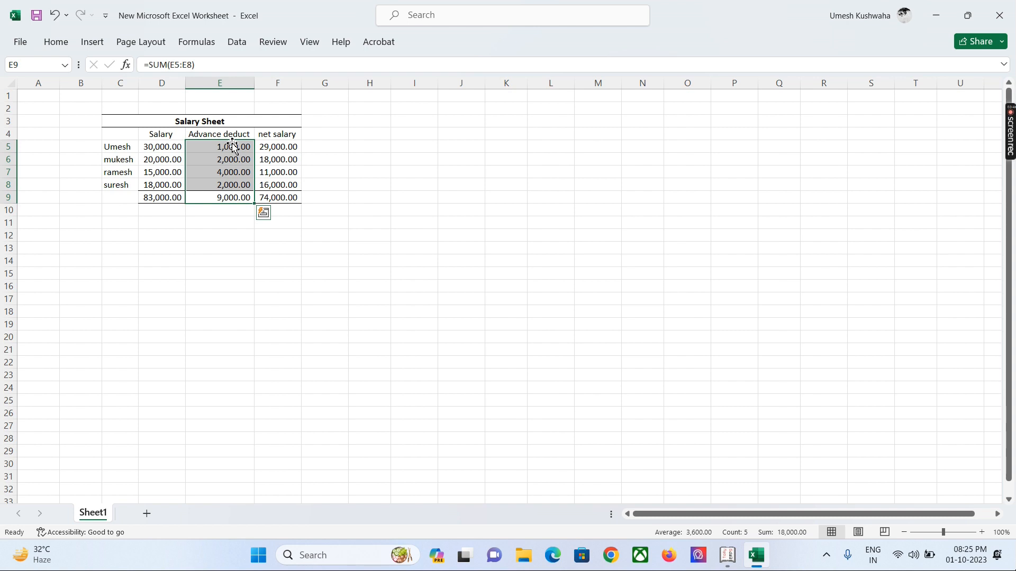
click(231, 150)
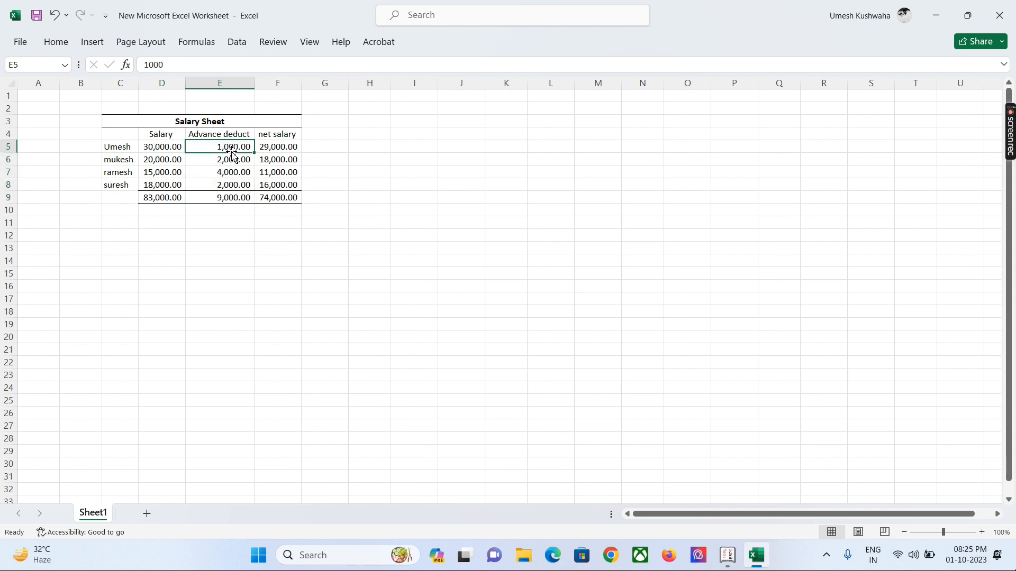
drag(166, 150, 186, 208)
click(226, 207)
click(159, 146)
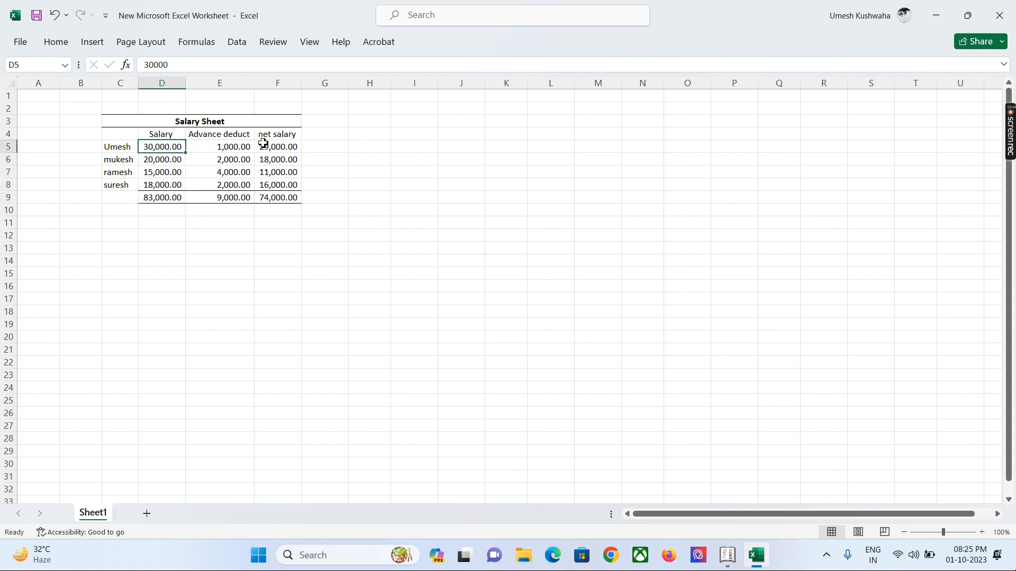
click(258, 143)
drag(161, 146, 162, 187)
click(168, 146)
click(233, 147)
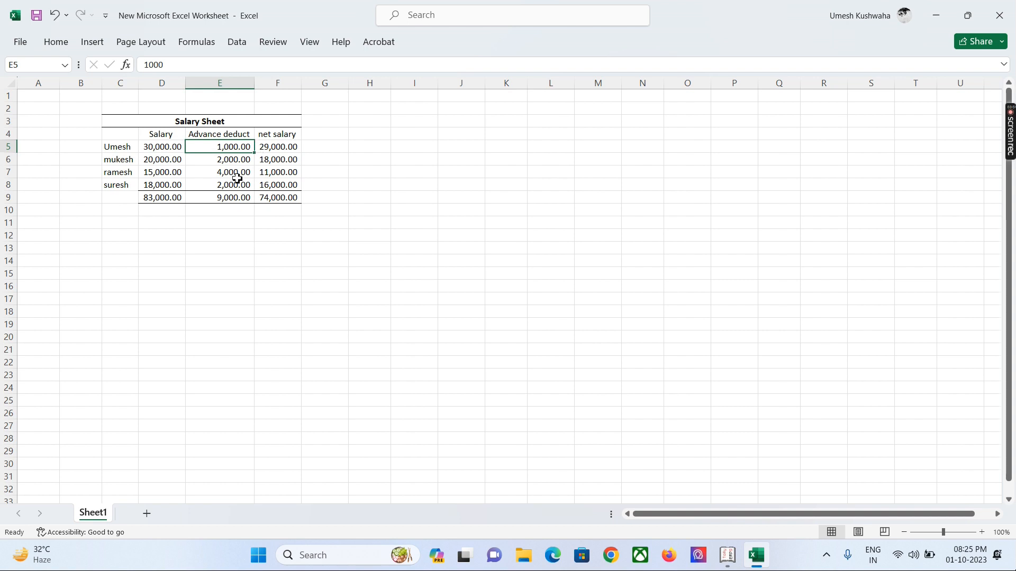
click(164, 198)
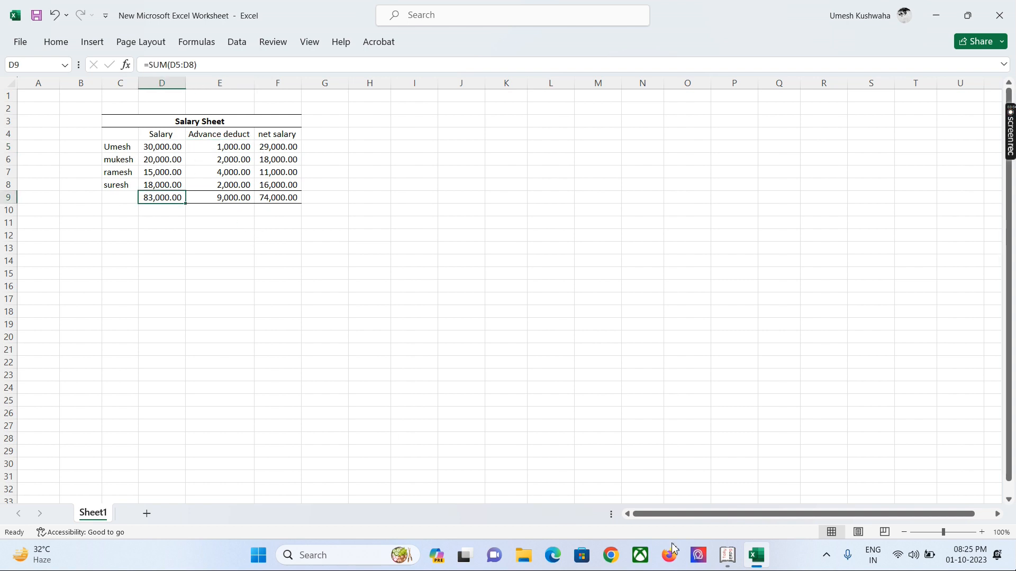
- Switch to Tally.ERP 9 and enter 83,000 as the debit amount for Wages & Salary A/c
click(728, 555)
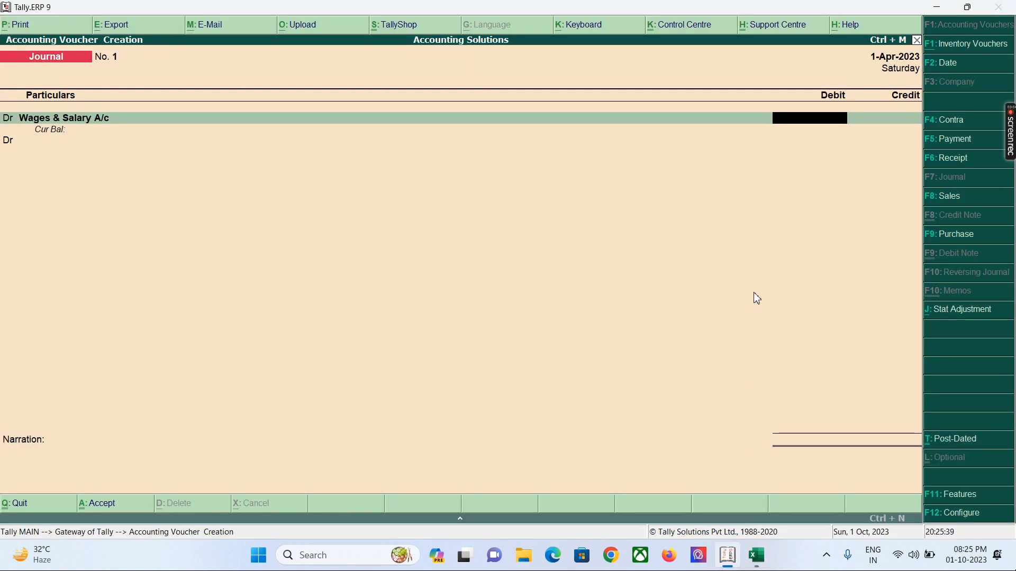
text(83,)
text(00)
text(0)
key(Return)
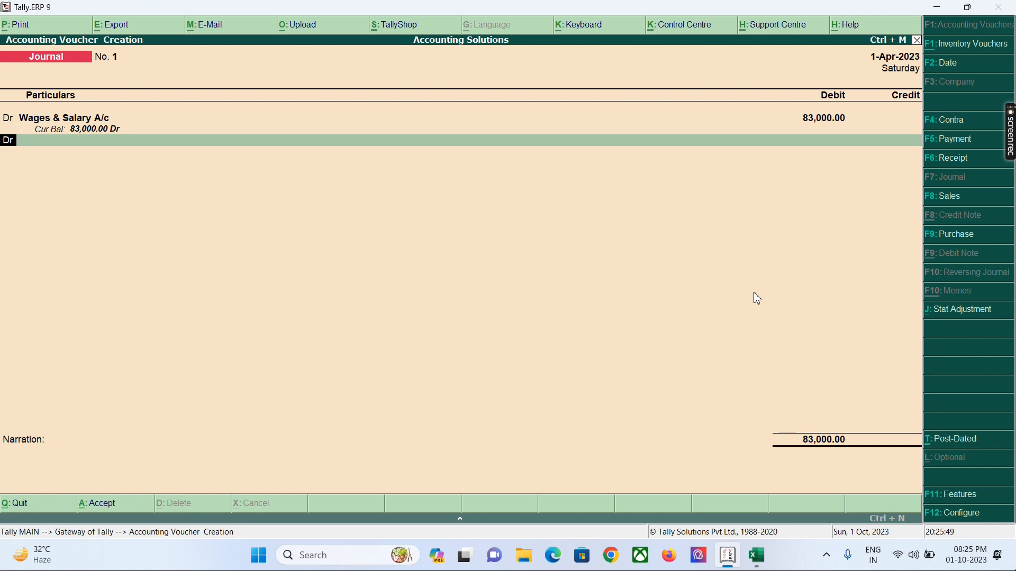
- Make the second journal line a credit and create a ledger named with the first employee's full name plus Salary A/c, without an alias
text(c)
key(Return)
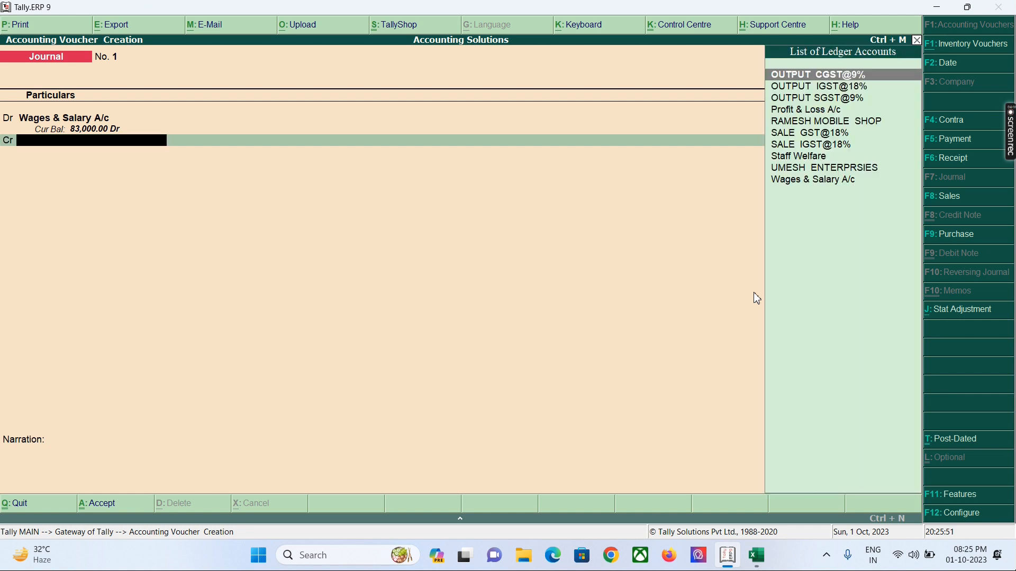
key(alt+Tab)
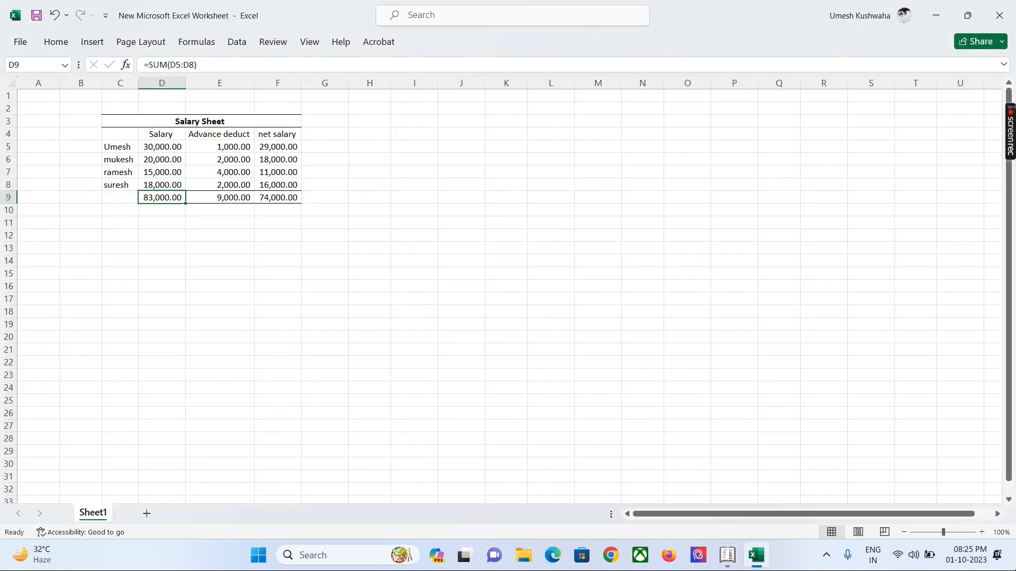
key(alt+Tab)
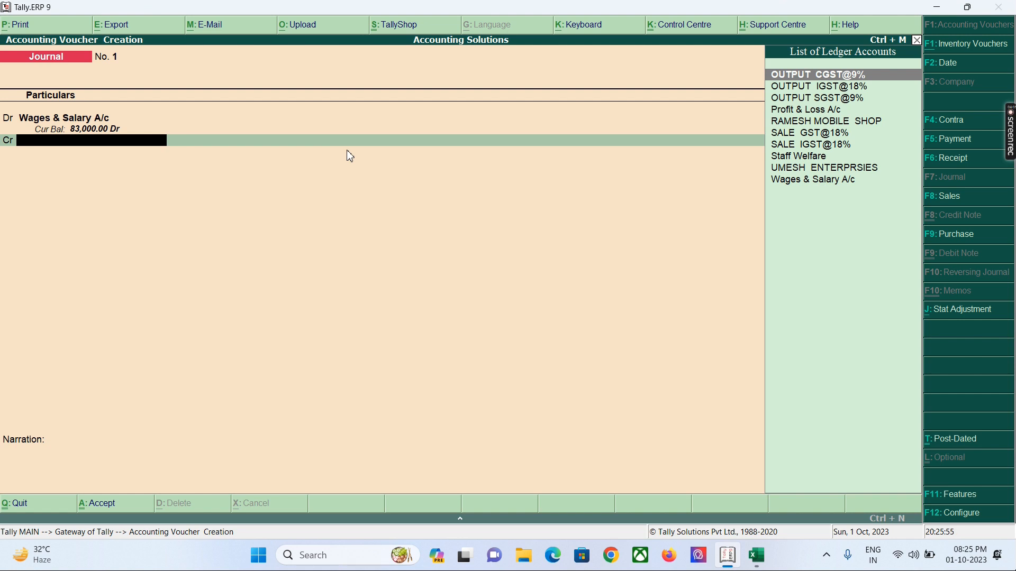
key(alt+c)
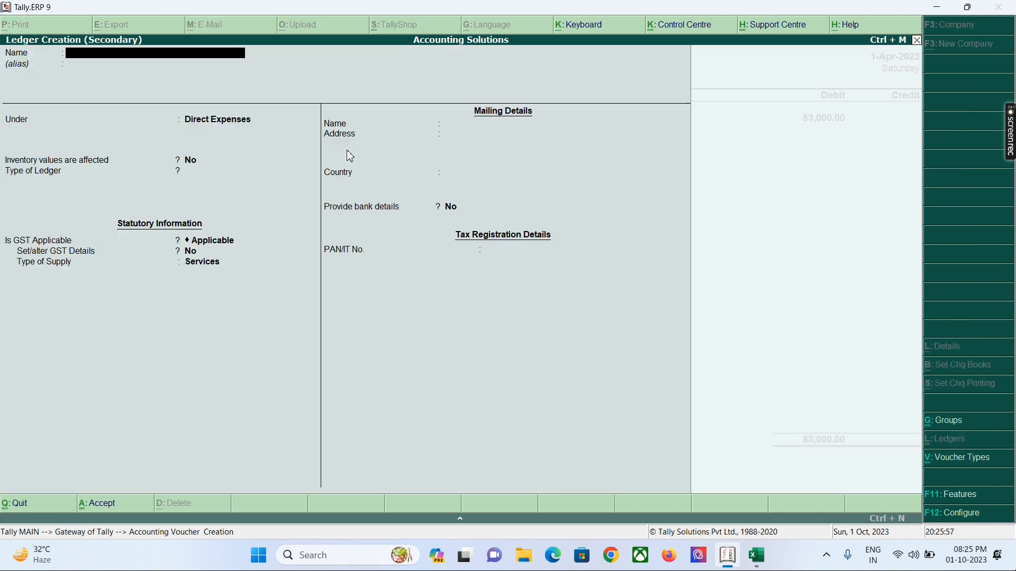
text(Umesh Kumar Salary A/c)
key(Return)
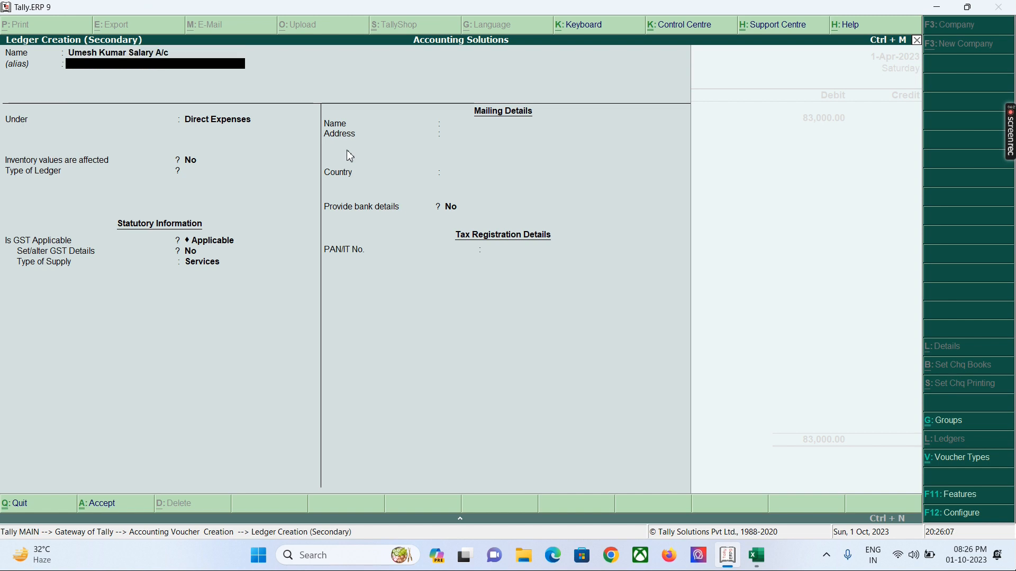
key(Return)
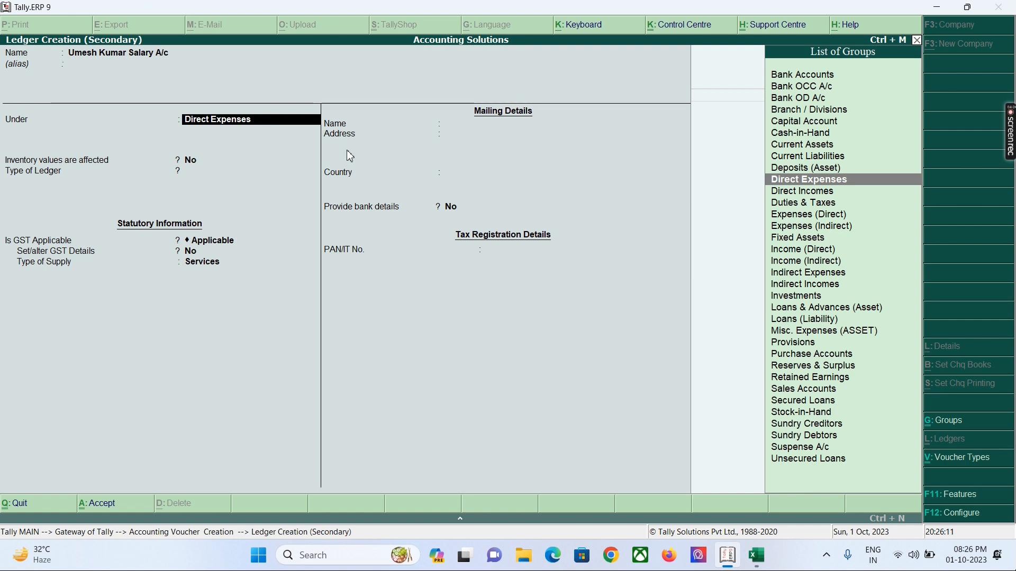
text(Li)
key(BackSpace)
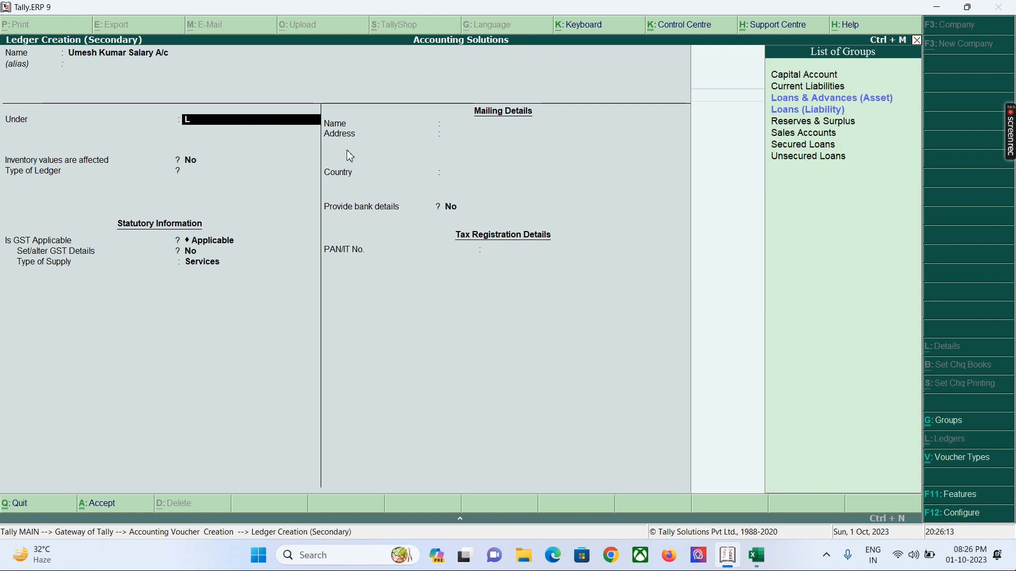
key(Down)
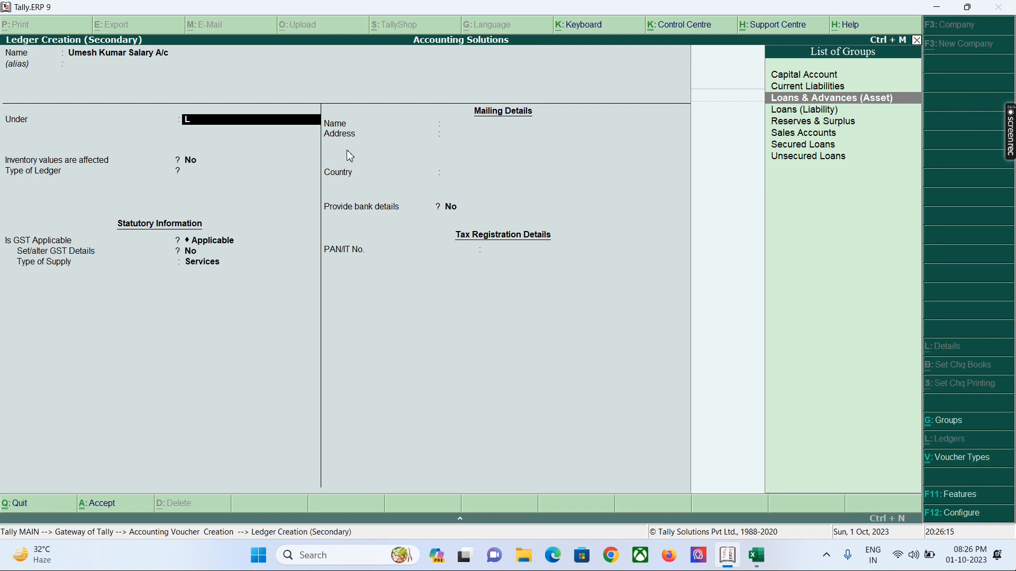
key(Up)
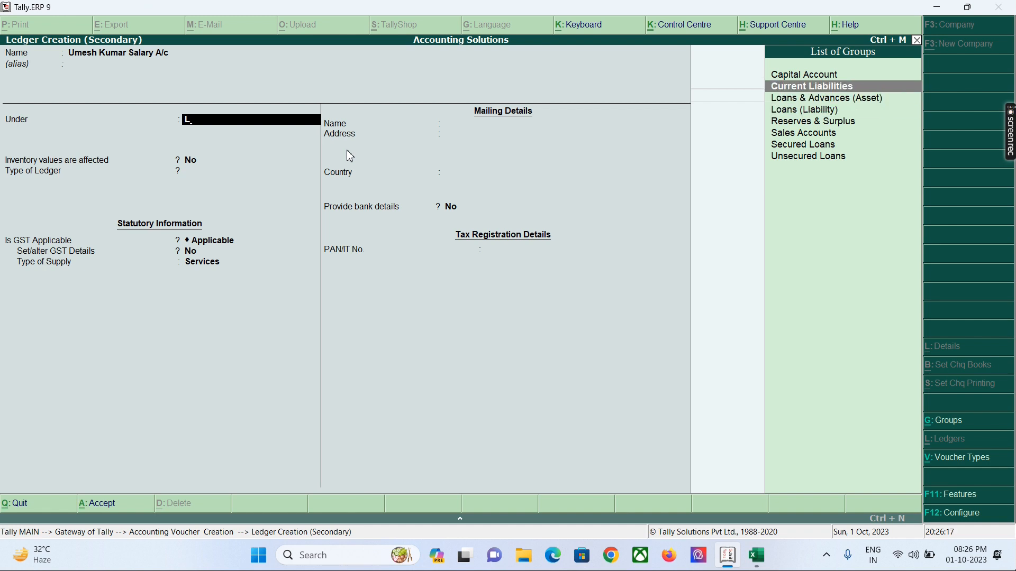
key(BackSpace)
key(BackSpace)
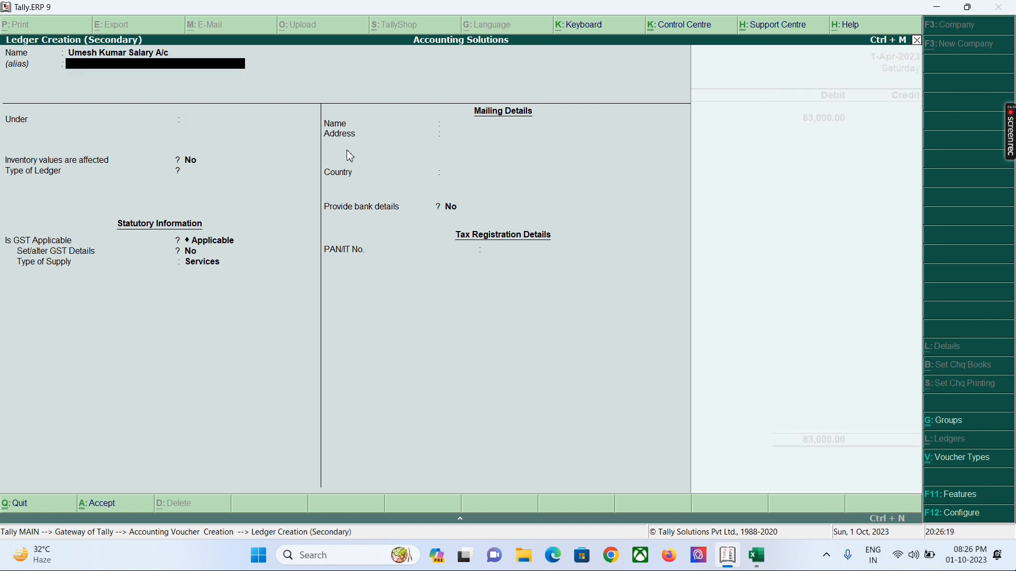
key(Return)
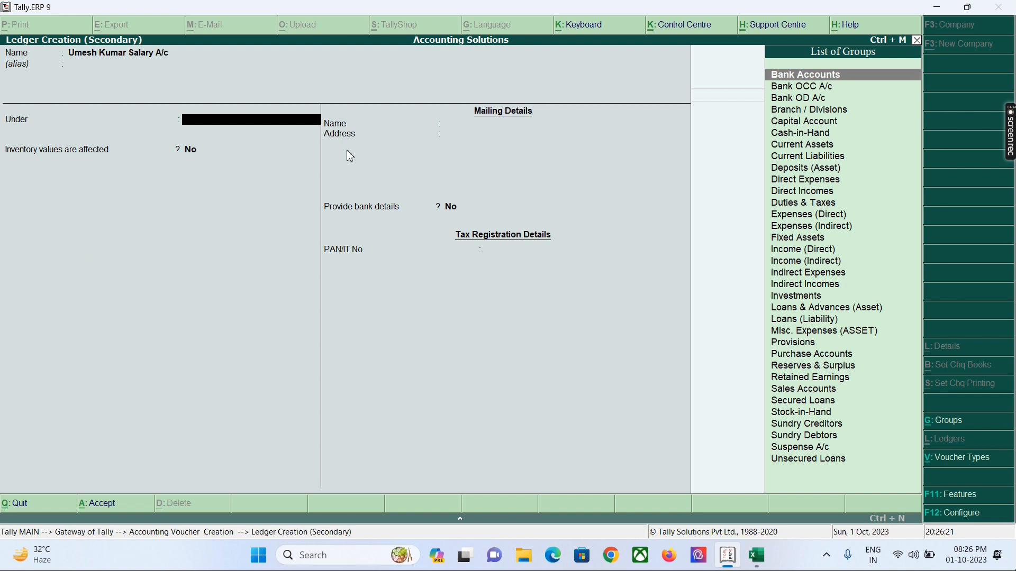
- Start a new group from the ledger's Under field and name it Salary Payable A/c, without an alias
key(alt+c)
text(Salary Payble)
key(BackSpace)
key(BackSpace)
key(BackSpace)
text(able)
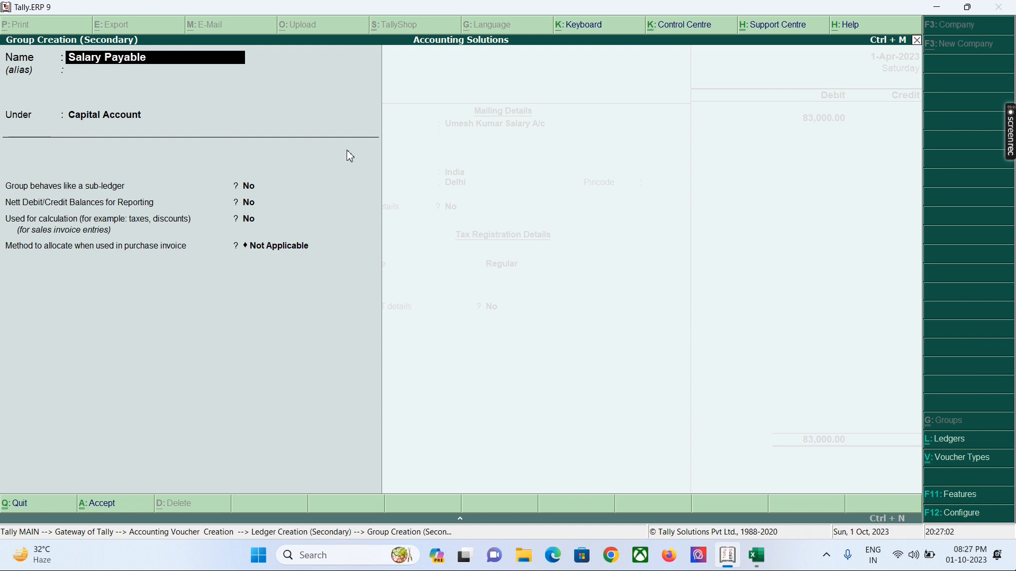
text( a/c)
key(Return)
key(Return)
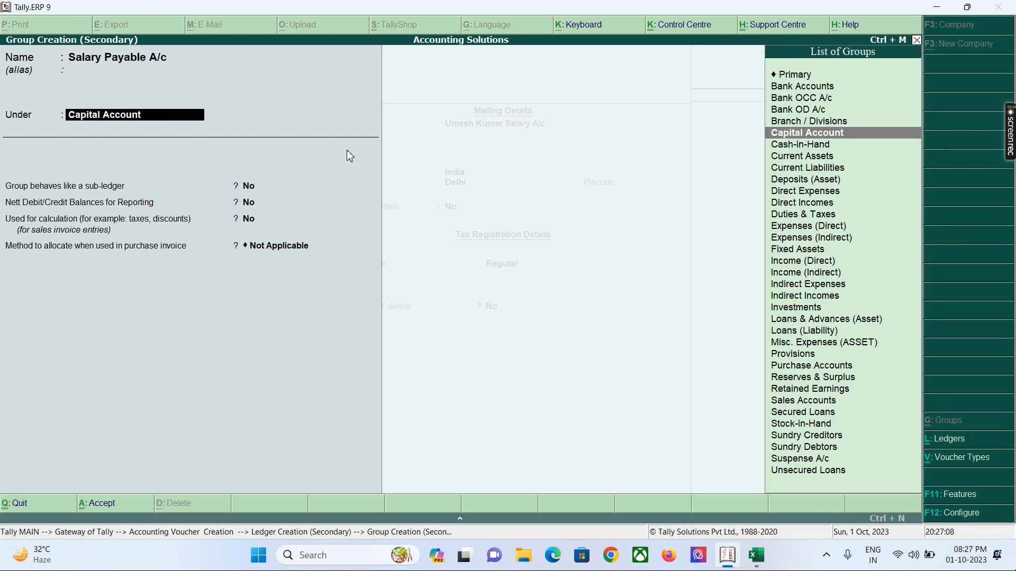
- Place the Salary Payable A/c group under Current Liabilities and save it with its remaining options at their defaults
text(Cur)
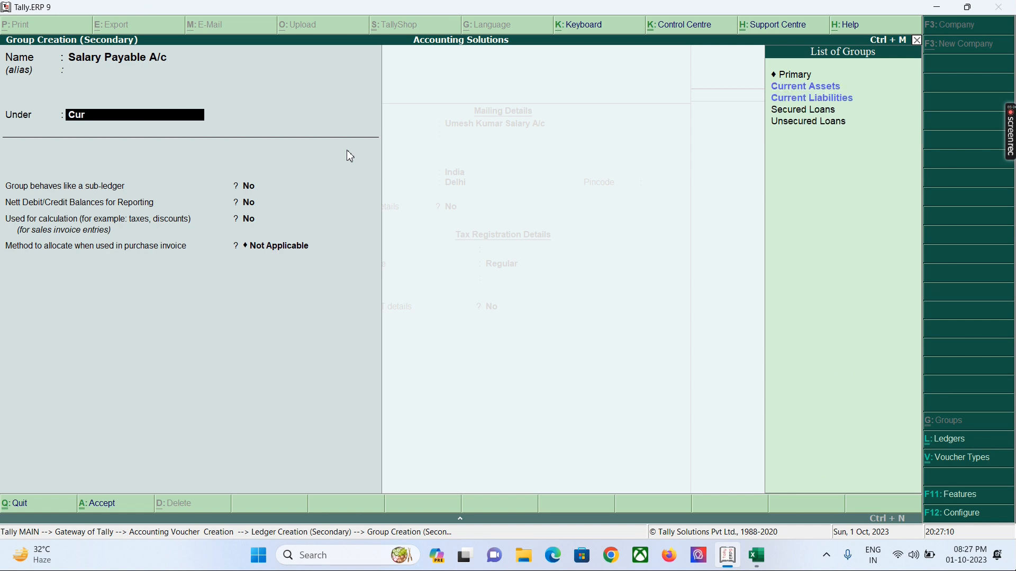
key(Down)
key(Return)
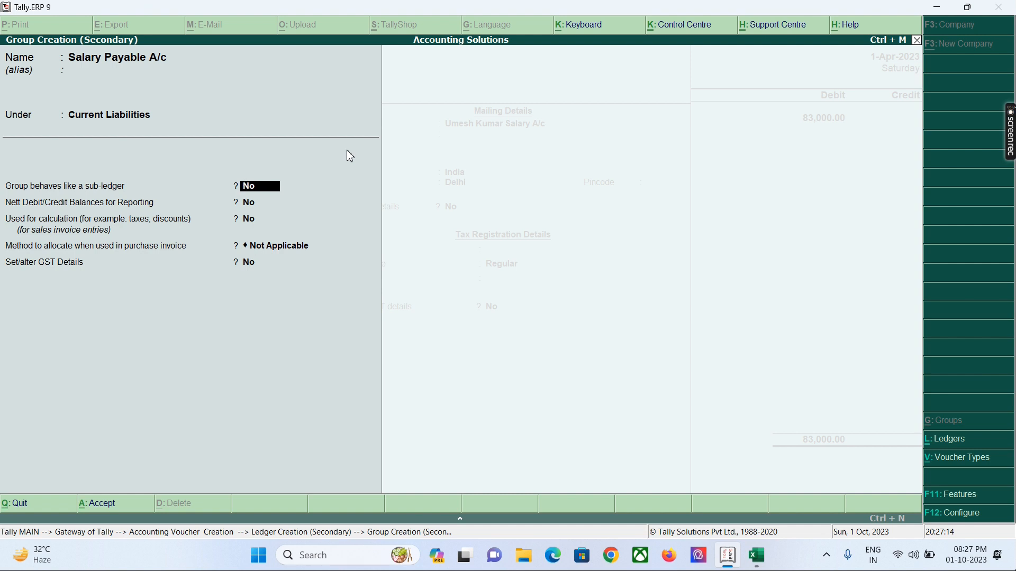
key(Return)
key(Return)
key(Return)
key(Return)
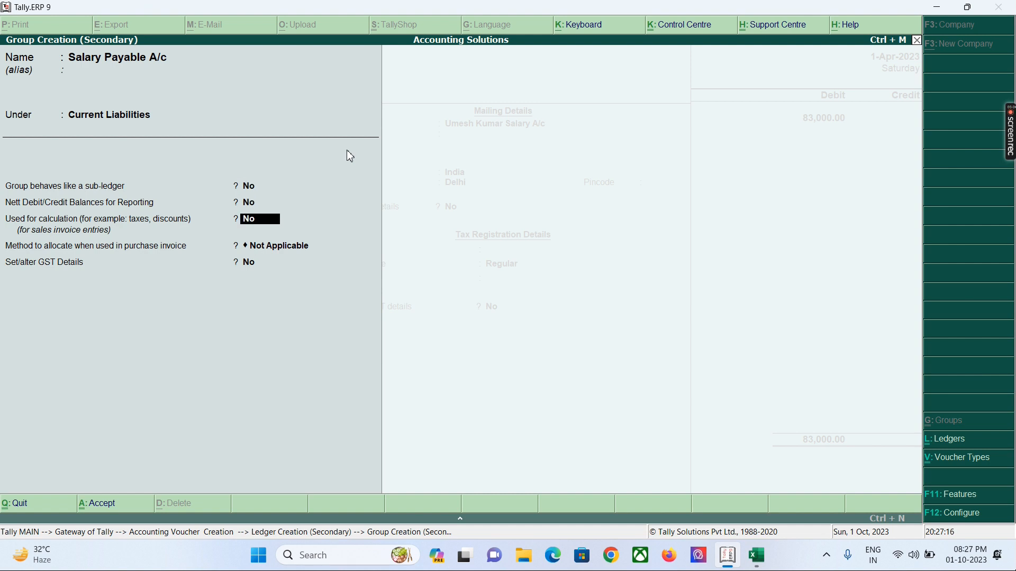
key(Return)
key(Return)
key(Return)
key(Return)
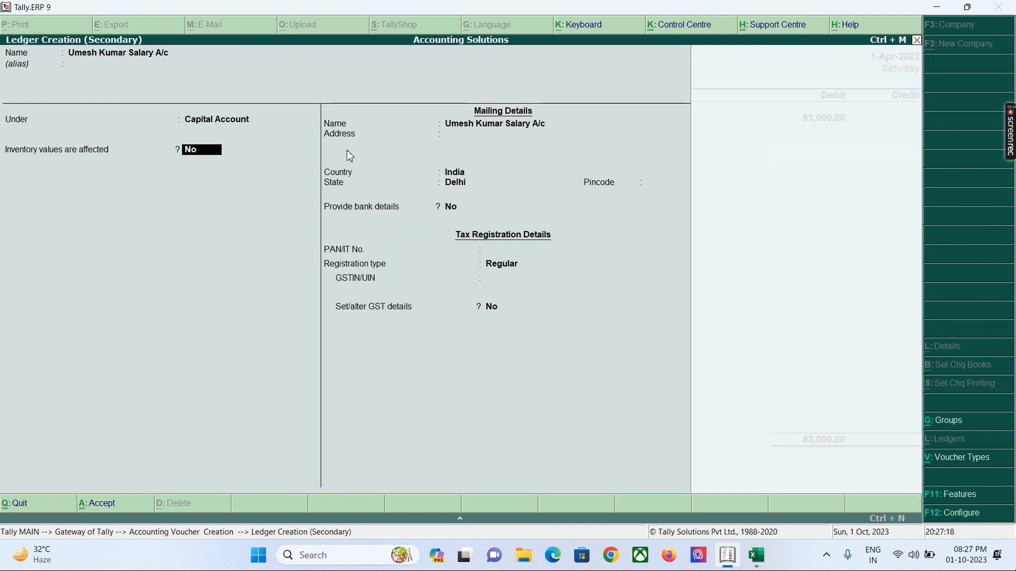
- Place the employee's salary ledger under Salary Payable A/c and save it into the journal's credit line
key(BackSpace)
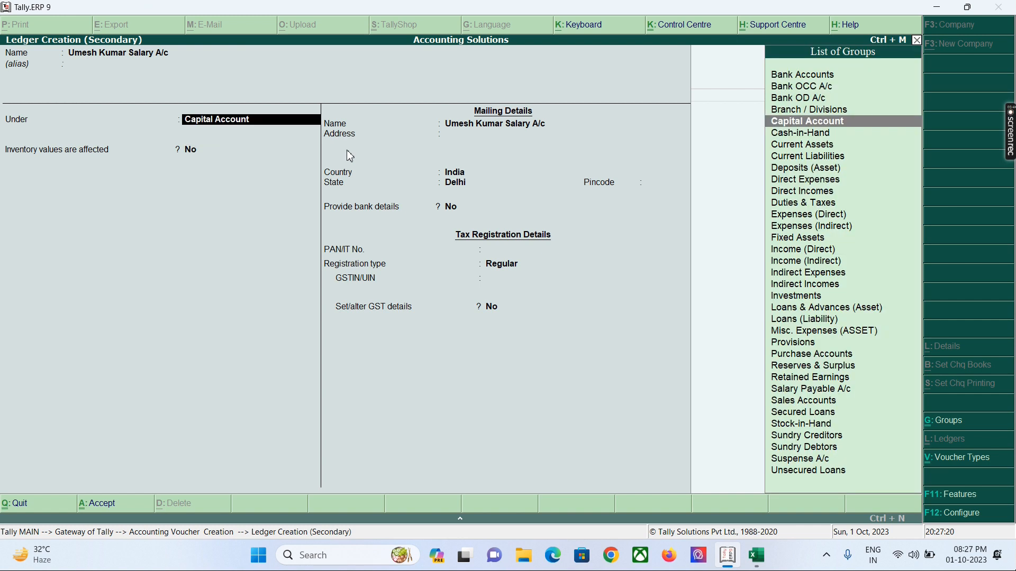
text(Sal)
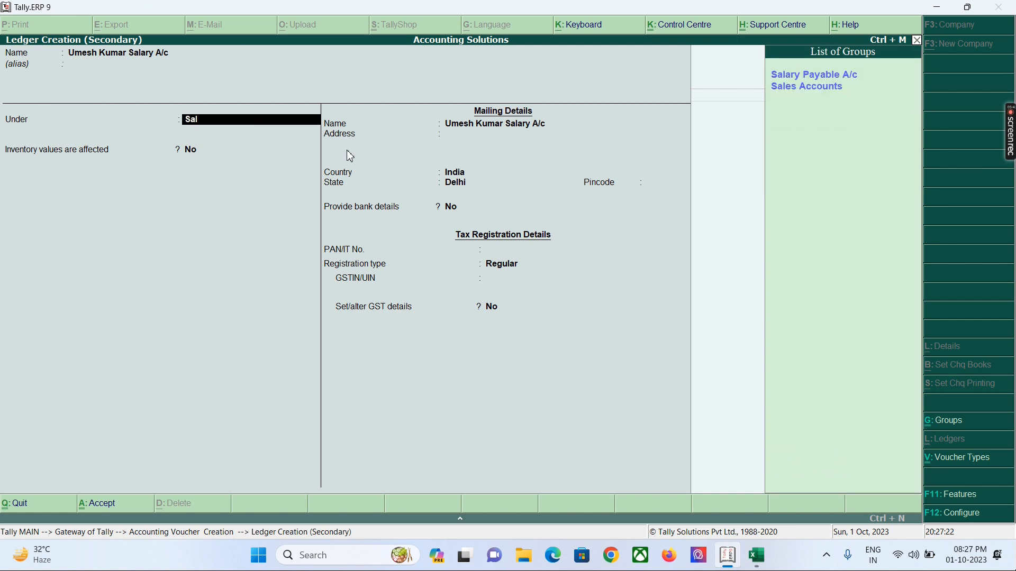
key(Return)
key(ctrl+a)
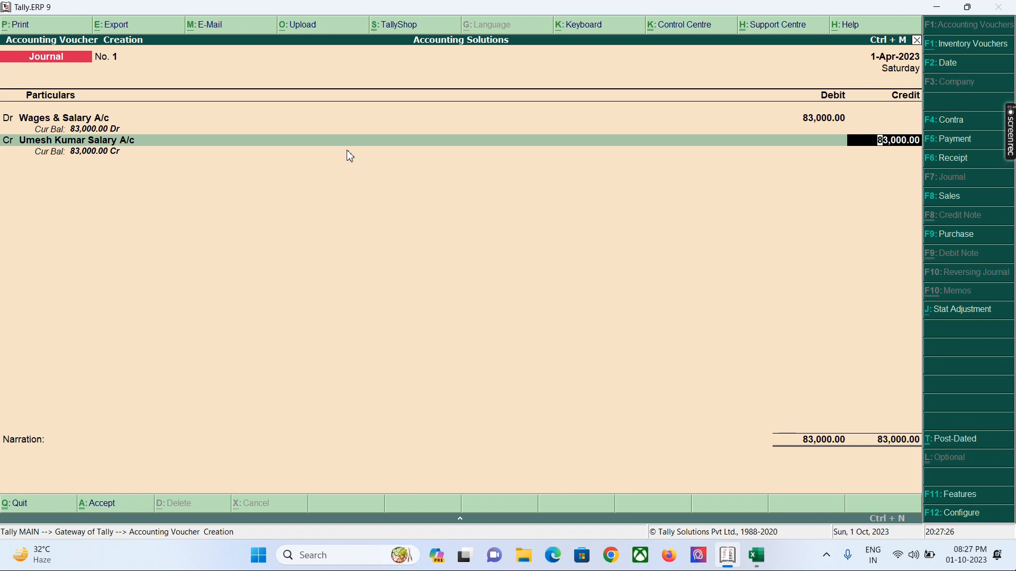
- Check the first employee's salary in the Excel sheet and credit that employee's salary ledger with 30,000 in Tally.ERP 9
key(alt+Tab)
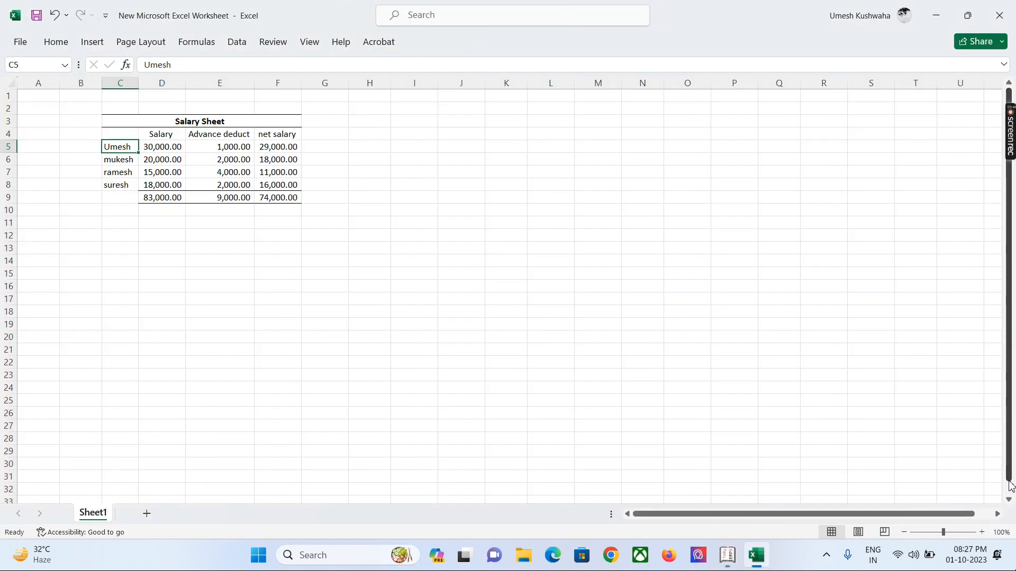
key(alt+Tab)
text(30000)
key(Return)
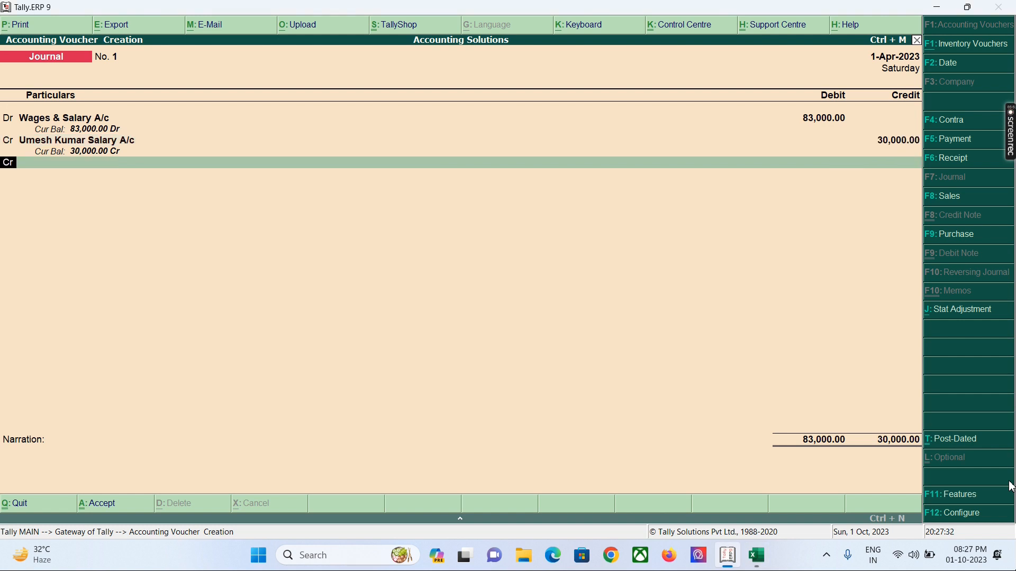
- Create the second employee's salary ledger under Salary Payable A/c from the journal's next credit line, taking the name from the Excel sheet
key(Return)
key(Return)
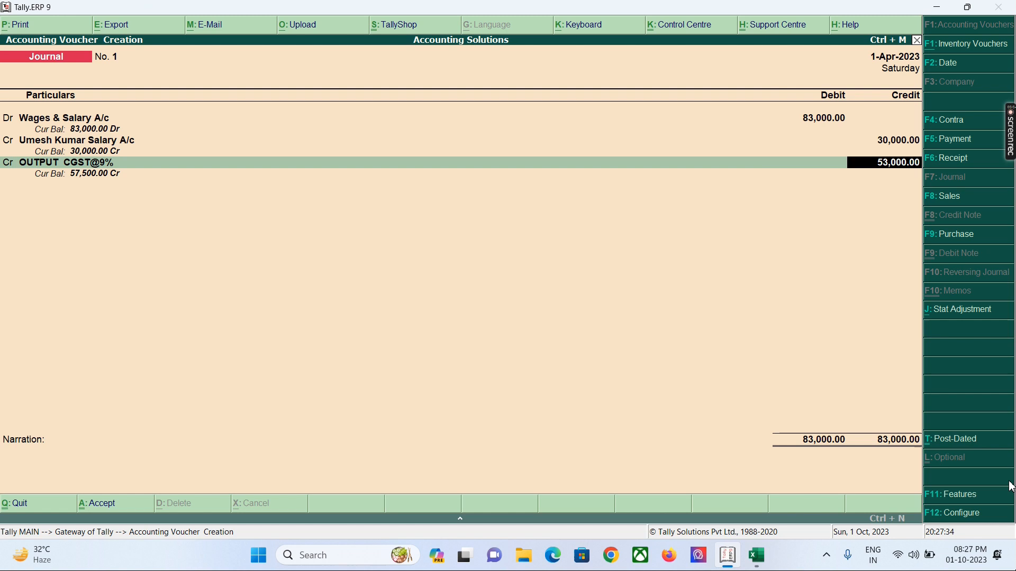
key(BackSpace)
key(alt+Tab)
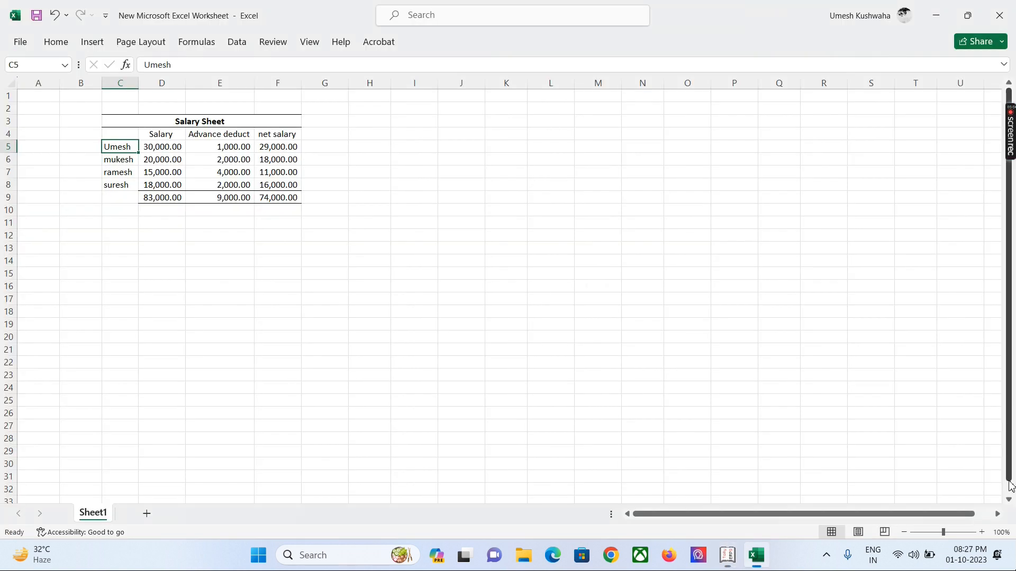
key(alt+Tab)
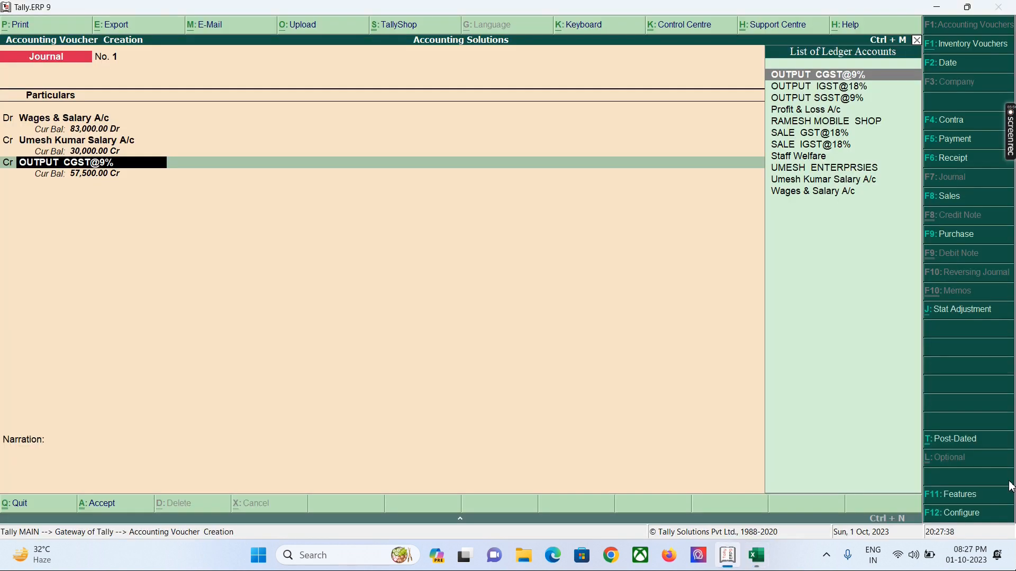
key(alt+c)
text(Mukesh)
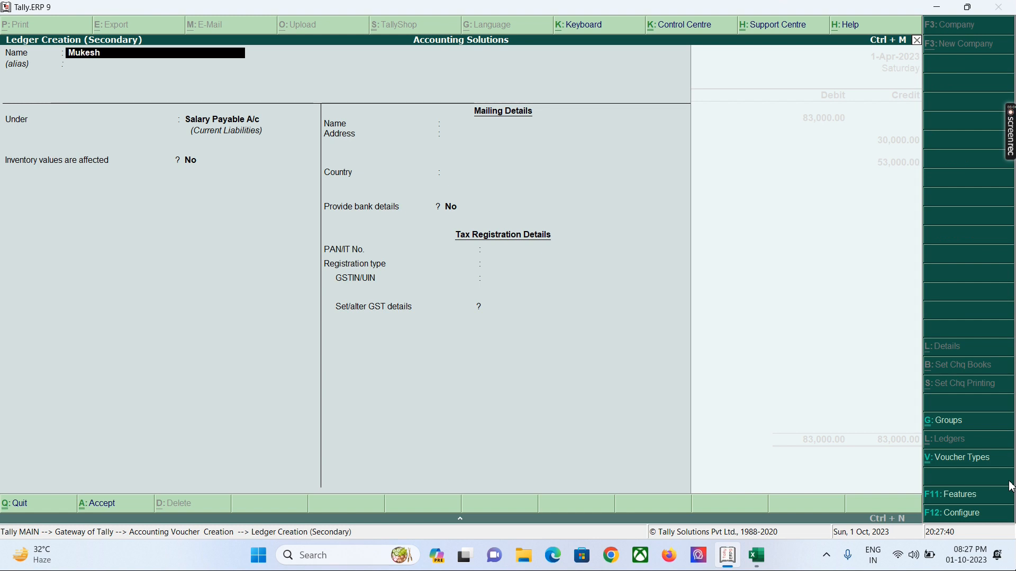
text( Salary A/c)
key(Return)
key(ctrl+a)
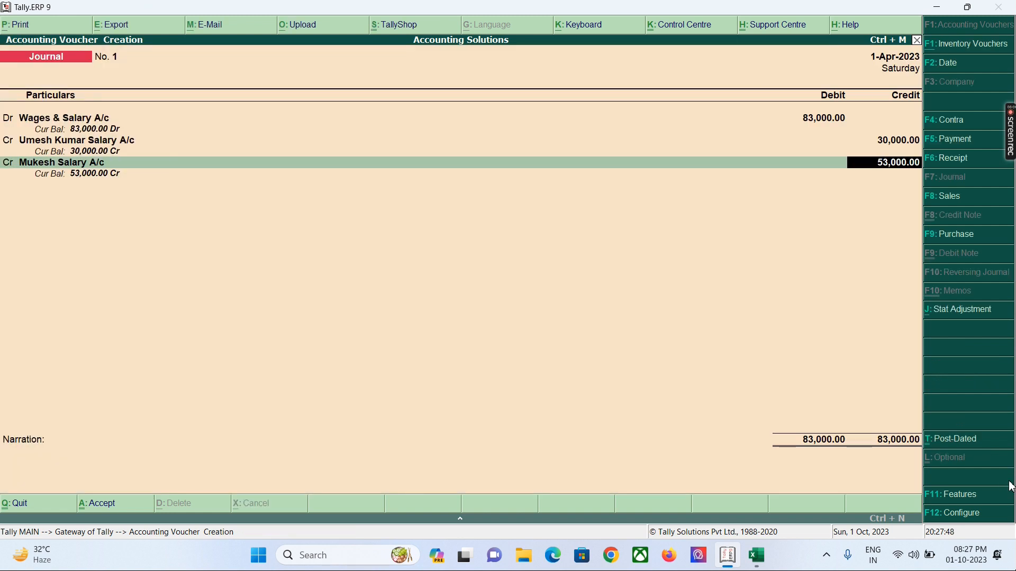
- Check the second employee's salary in Excel and credit that employee's salary ledger with 20,000 in Tally.ERP 9
key(alt+Tab)
key(alt+Tab)
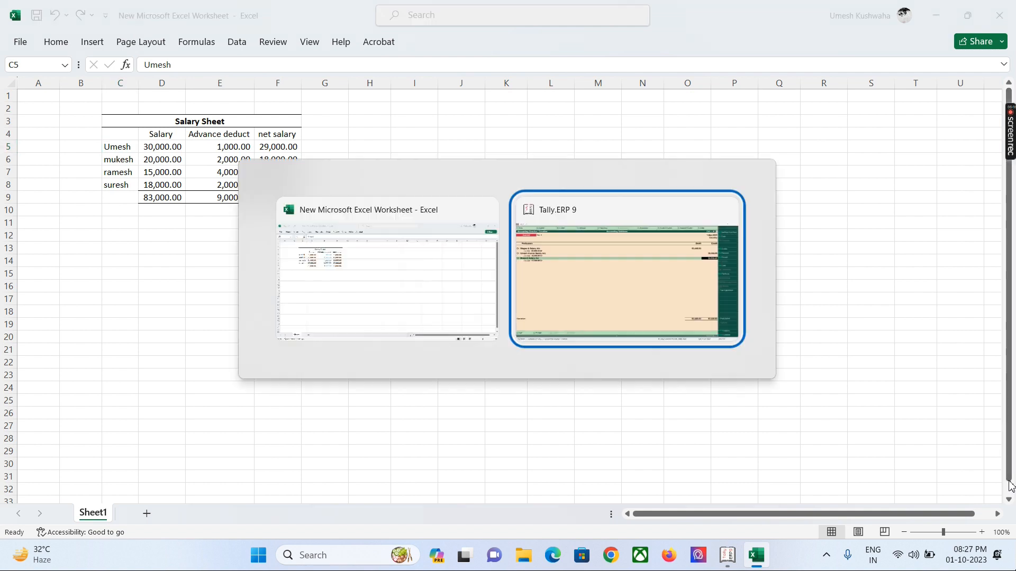
text(20)
key(BackSpace)
text(0,000000)
key(Return)
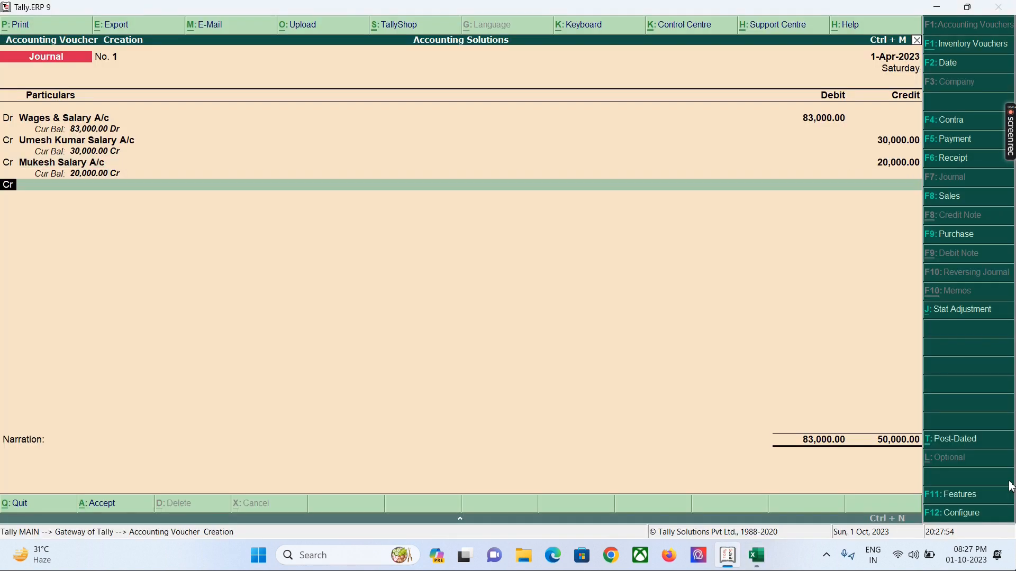
- Look up the third employee in the Excel sheet and start a salary ledger in that employee's name from the next credit line
key(alt+Tab)
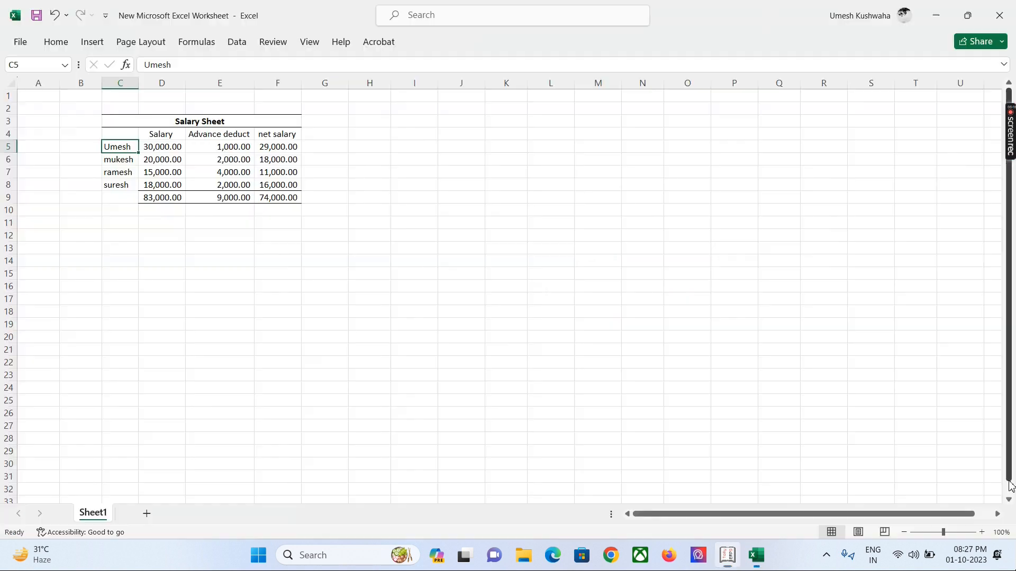
key(alt+Tab)
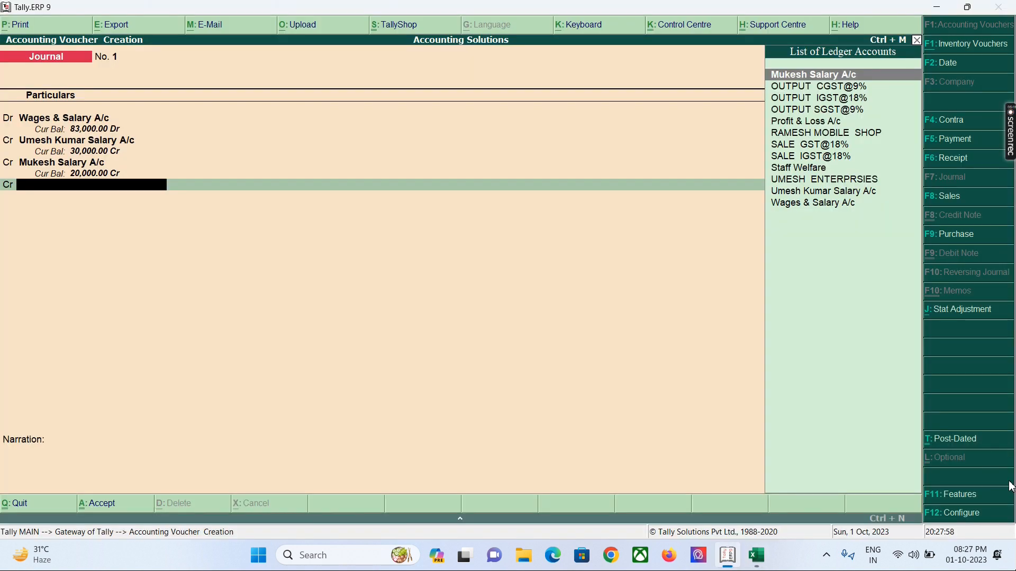
key(alt+c)
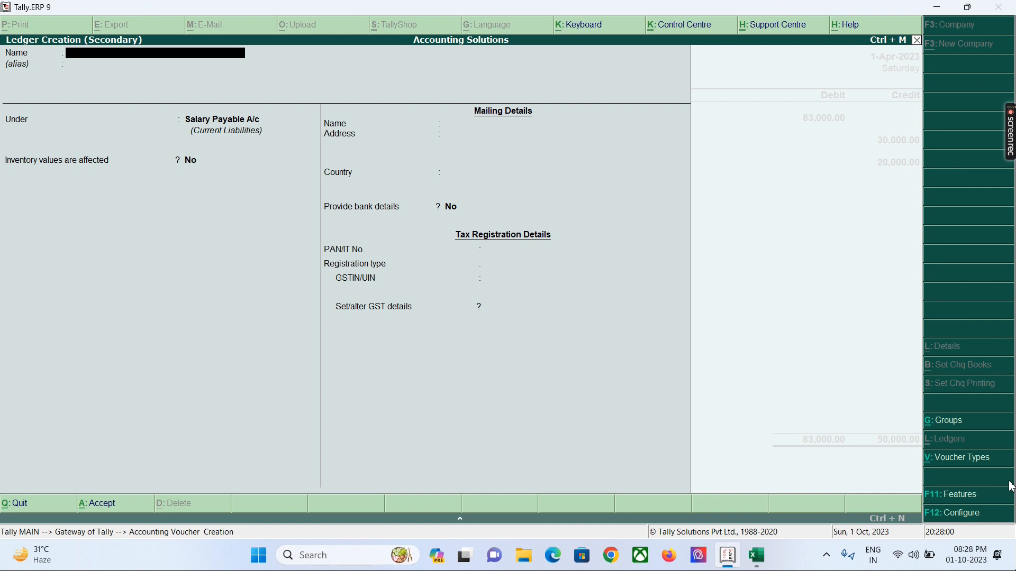
text(Ram)
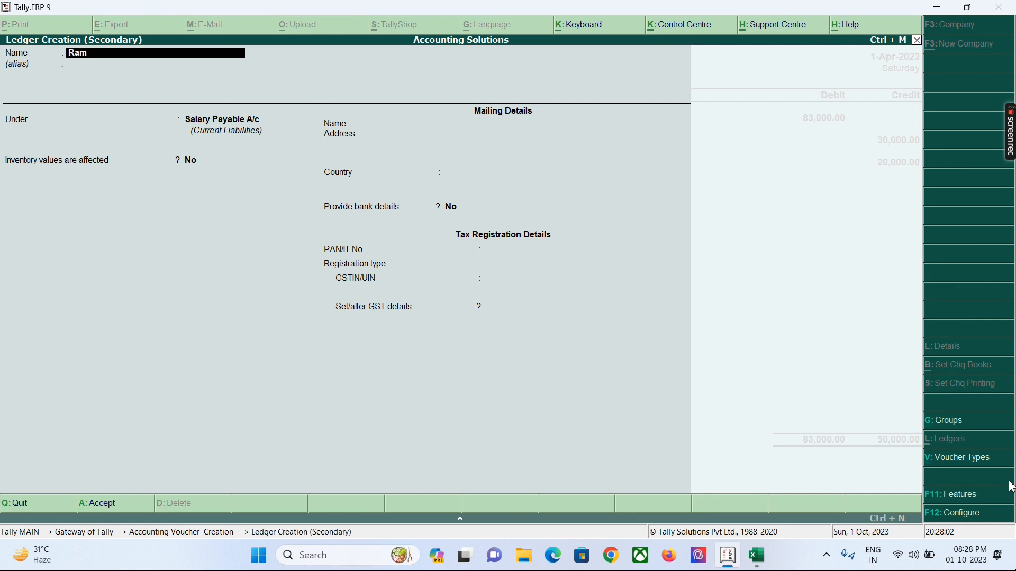
text(esh Salary A/c)
key(Return)
- Keep the third employee's ledger under Salary Payable A/c without an alias and save it with its remaining details at their defaults
key(Return)
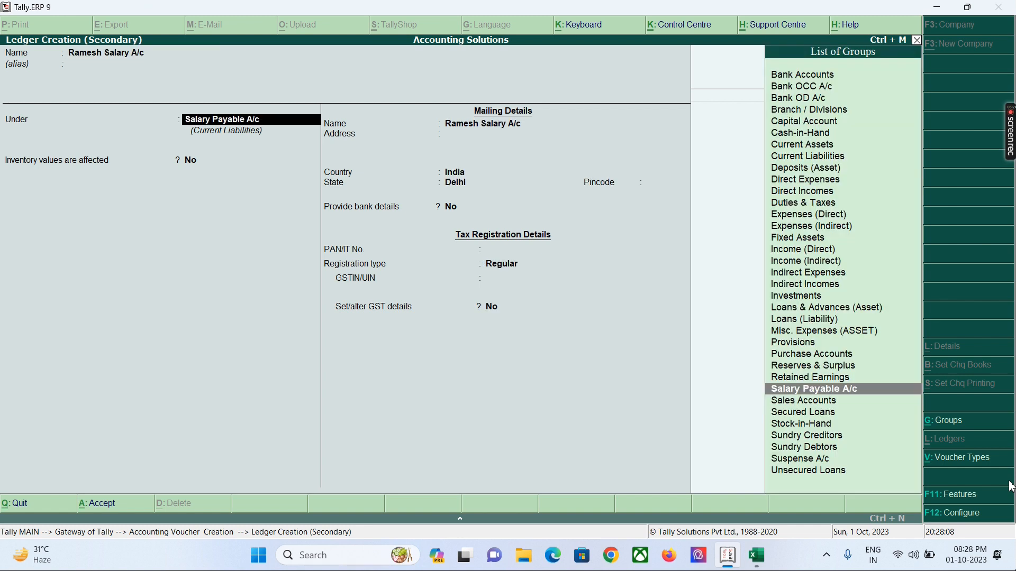
key(Return)
key(Return)
key(Return)
key(Return)
key(Return)
key(Return)
key(Return)
key(Return)
key(Return)
key(Return)
key(Return)
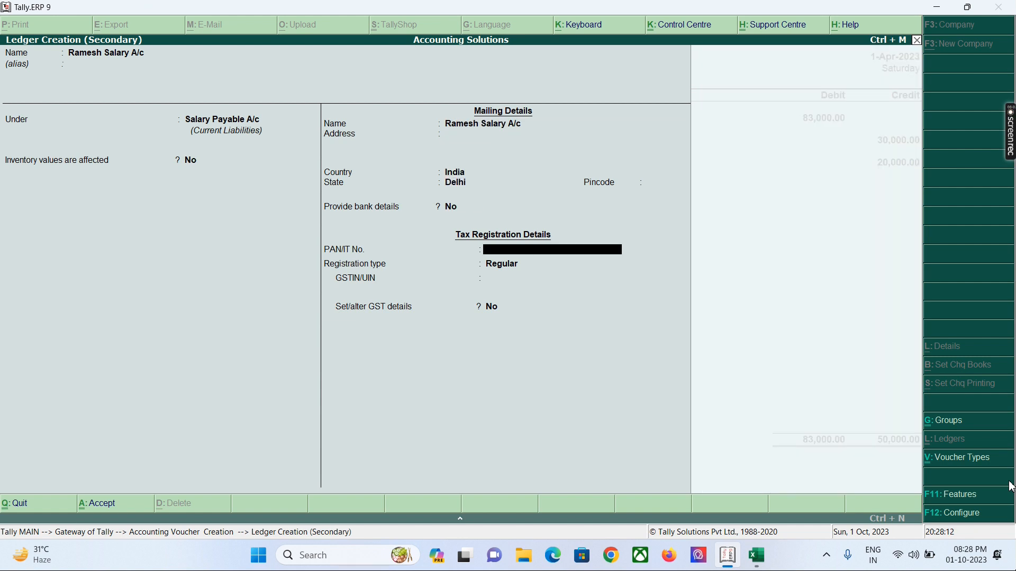
key(Return)
key(Return)
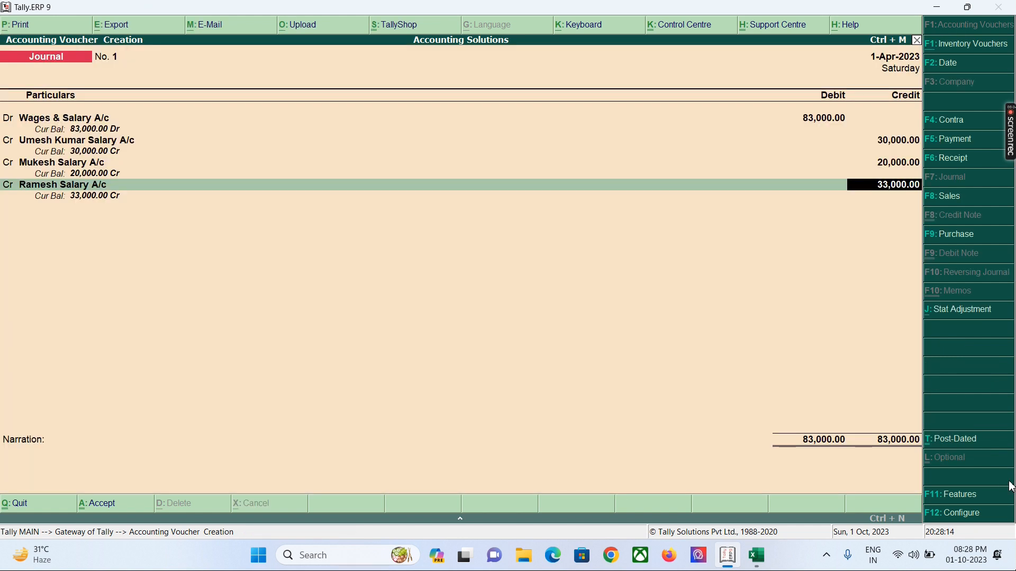
- Check the third employee's salary in Excel and credit that employee's salary ledger with 15,000 in Tally.ERP 9
key(Return)
key(BackSpace)
key(alt+Tab)
key(alt+Tab)
text(15000)
key(Return)
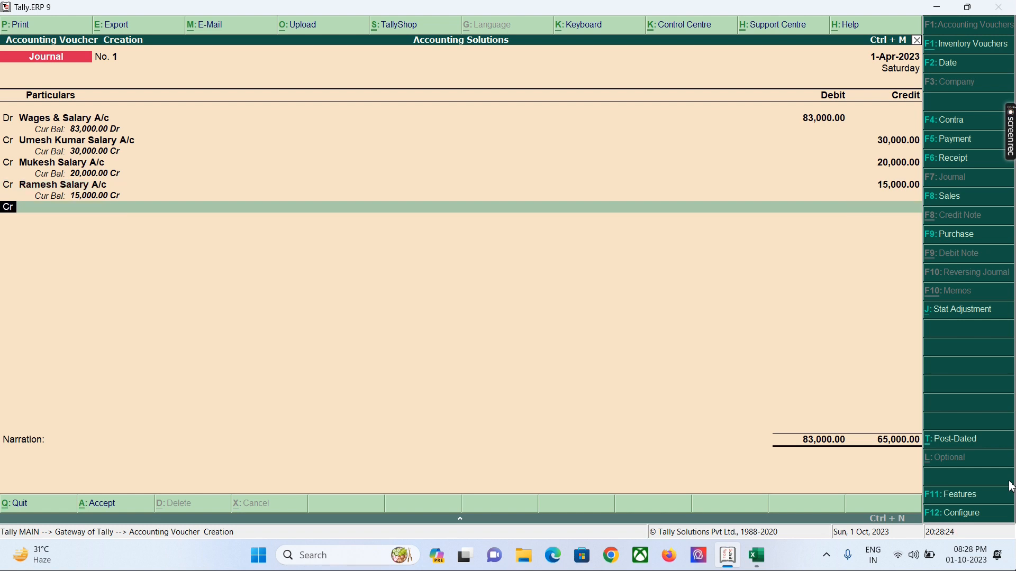
- Look up the fourth employee in the Excel sheet and start a salary ledger in that employee's name from the next credit line
key(alt+Tab)
key(alt+Tab)
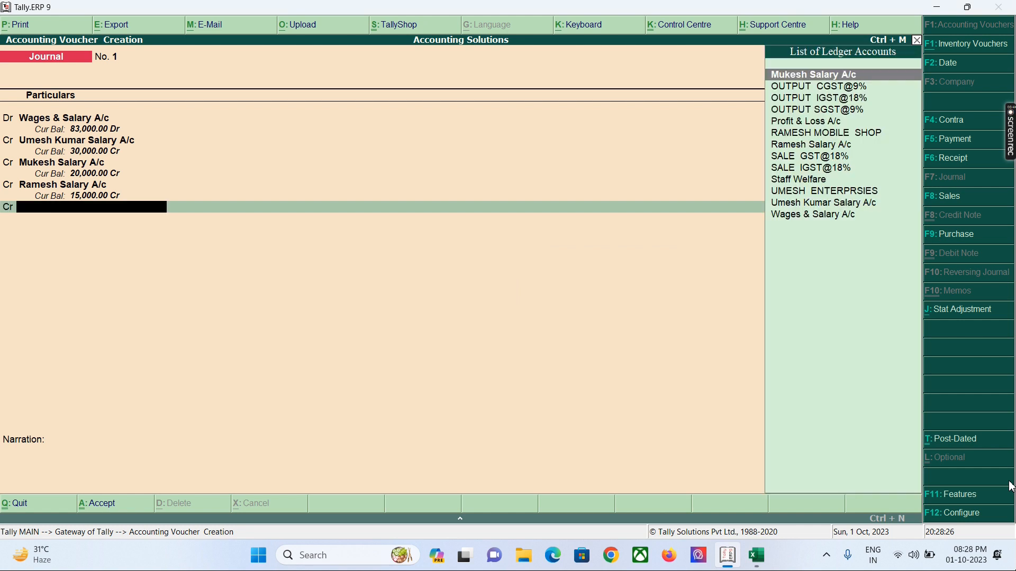
text(s)
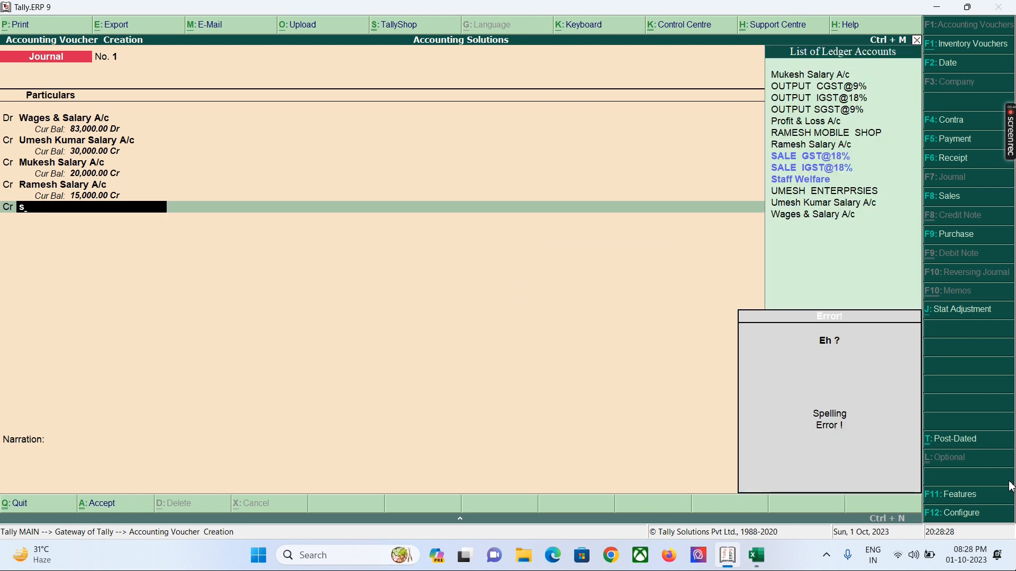
key(BackSpace)
key(alt+c)
text(Suresh)
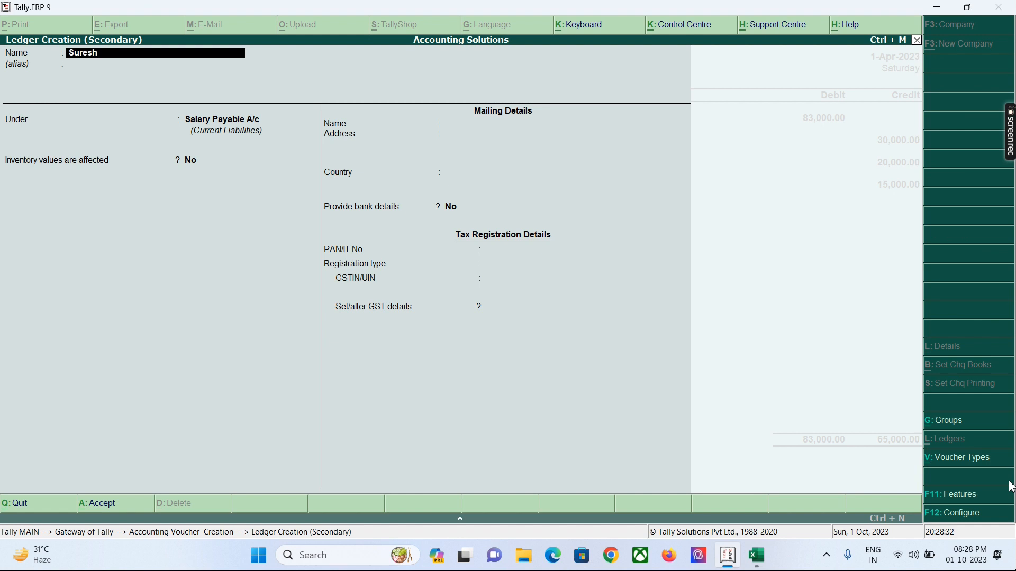
text( Salary a/c)
key(Return)
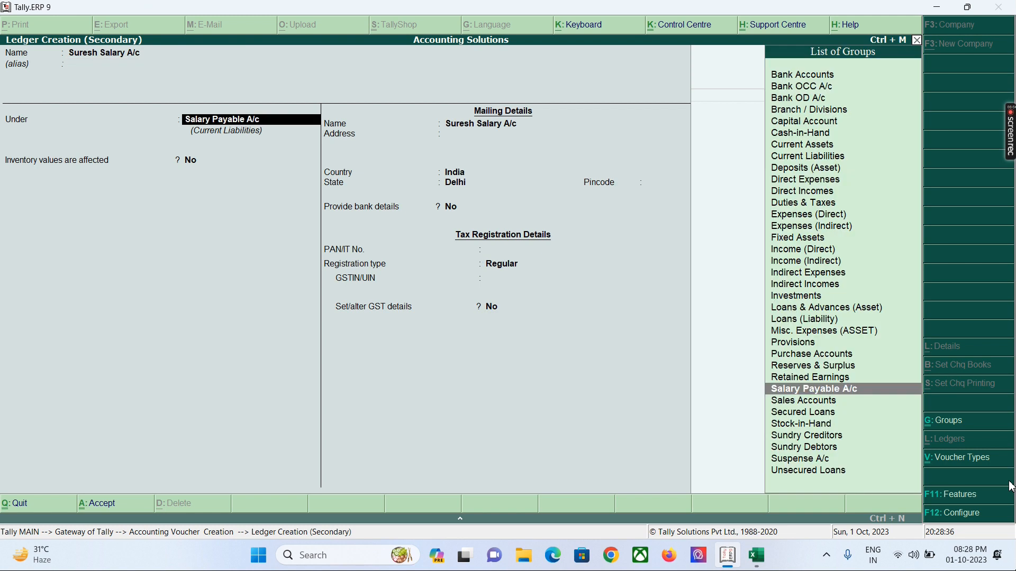
- Save the fourth employee's ledger under Salary Payable A/c with default details and credit it with 18,000, checking the amount in Excel
key(Return)
key(Return)
key(Return)
key(Return)
key(Return)
key(Return)
key(Return)
key(Return)
key(Return)
key(Return)
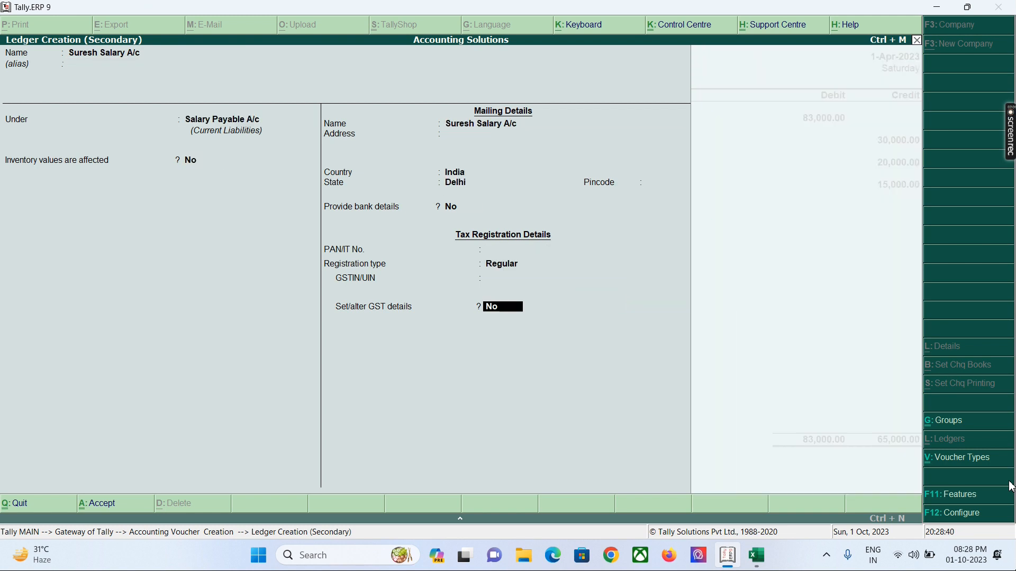
key(Return)
key(Return)
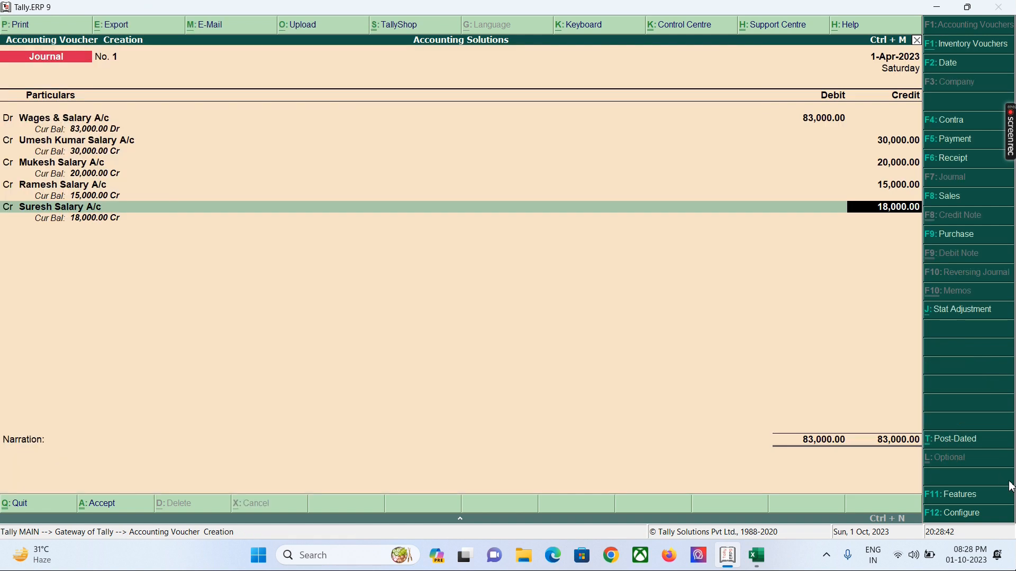
key(alt+Tab)
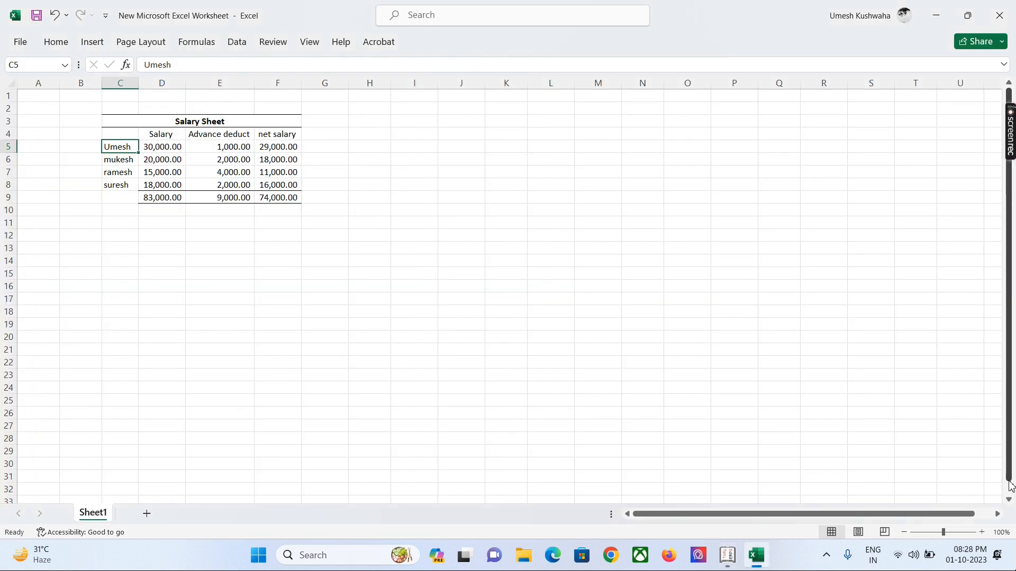
key(alt+Tab)
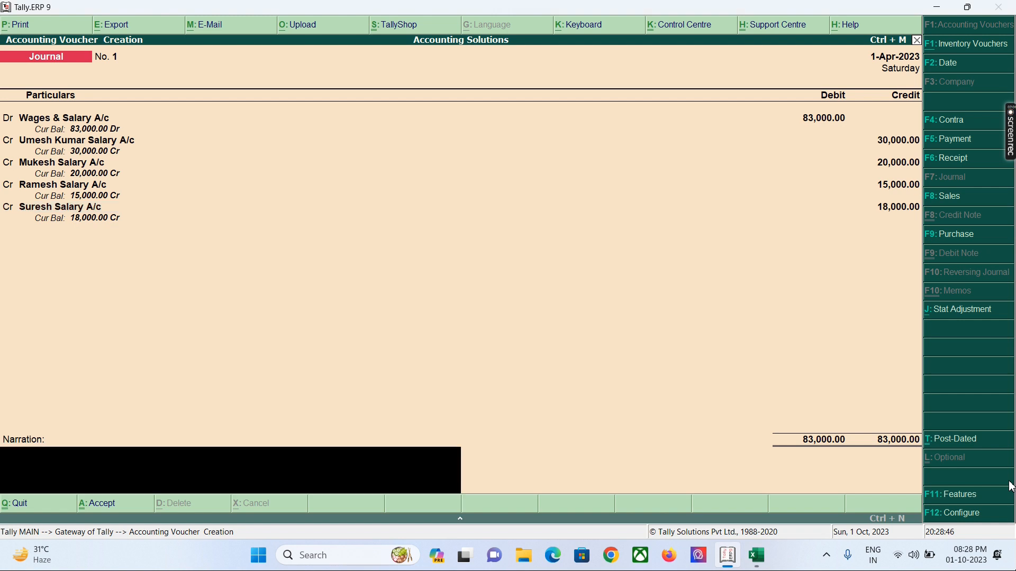
- Enter the narration "being salary book of the month march 31" and save the journal voucher
text(being salary book of the month)
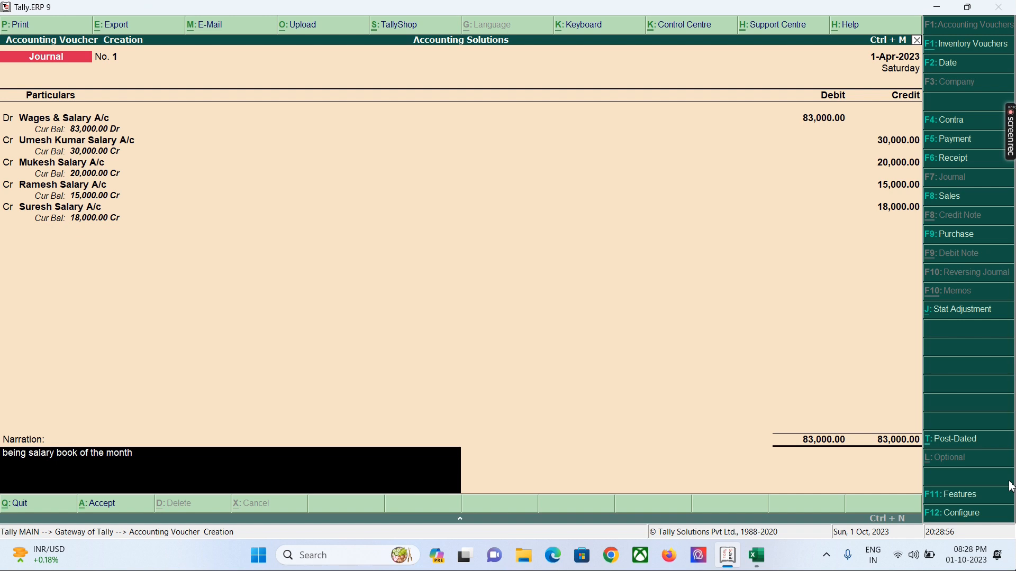
text(  march  3)
key(Return)
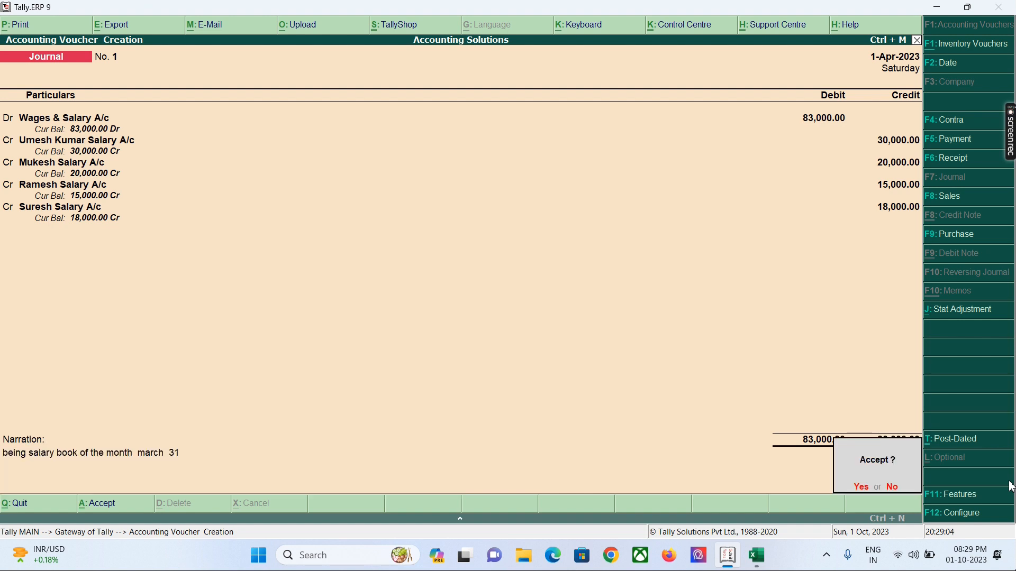
key(Return)
- Leave voucher entry and display the ledger vouchers of Wages & Salary A/c from the account books
key(Escape)
key(Return)
key(Escape)
key(Escape)
text(dalWages)
key(Return)
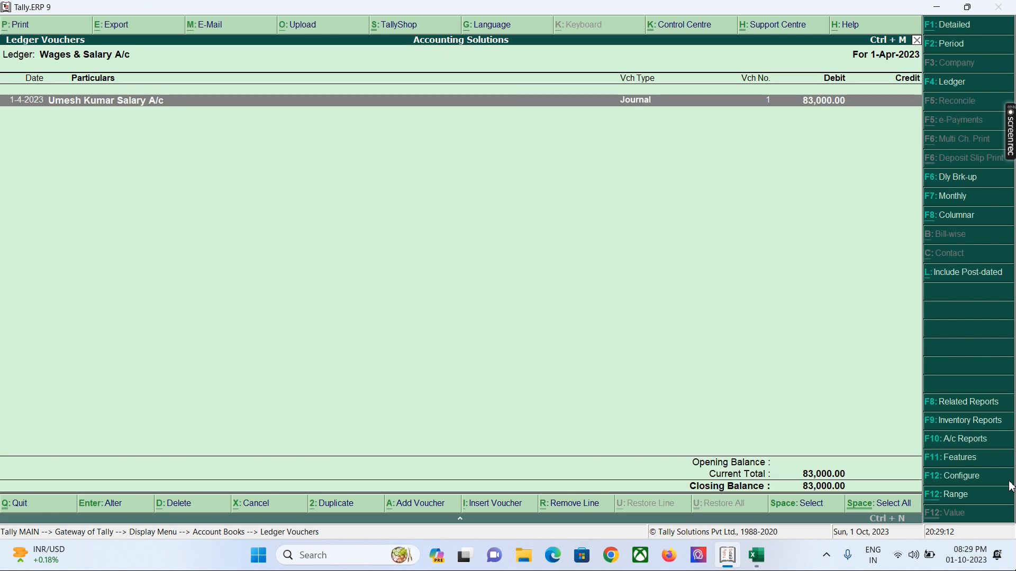
- Keep the report period at 1-Apr-2023, show the Wages & Salary A/c vouchers in detail and examine each employee's credit line
key(F2)
key(Return)
key(Return)
key(alt+F1)
key(Down)
key(Down)
key(Down)
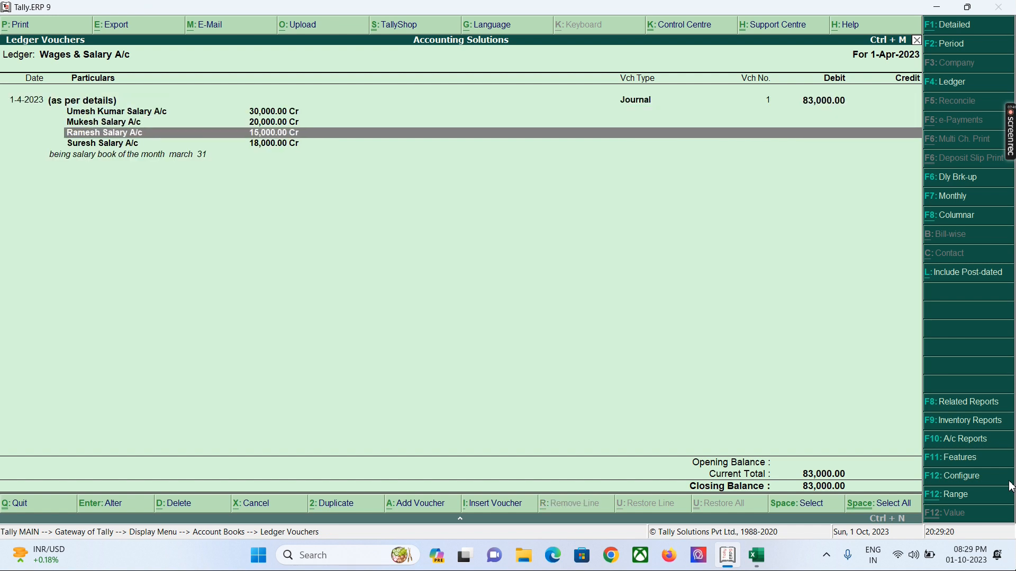
key(Up)
key(Up)
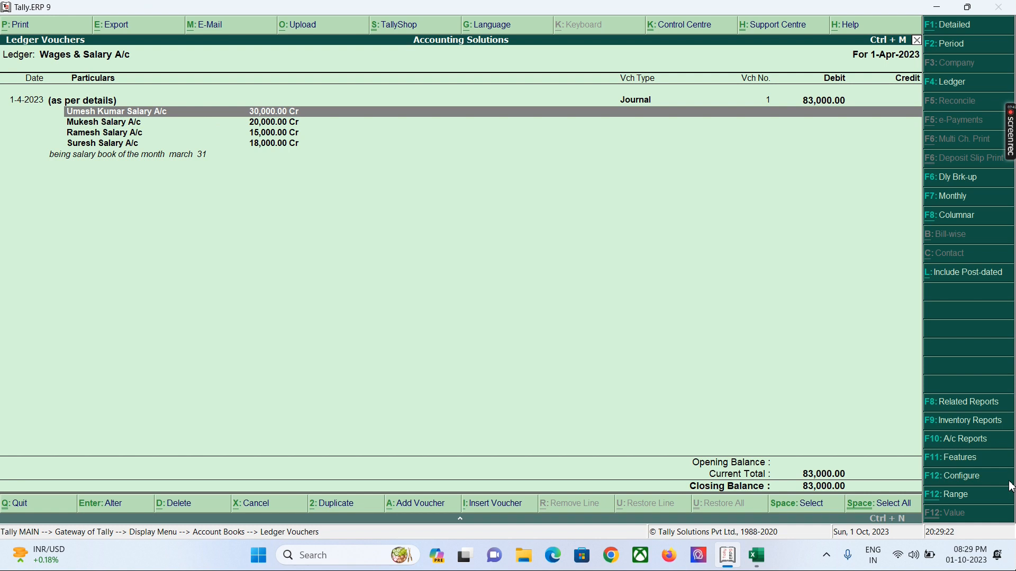
- Switch the report to the first employee's salary ledger, keeping the period at 1-Apr-2023, and review its voucher
key(F4)
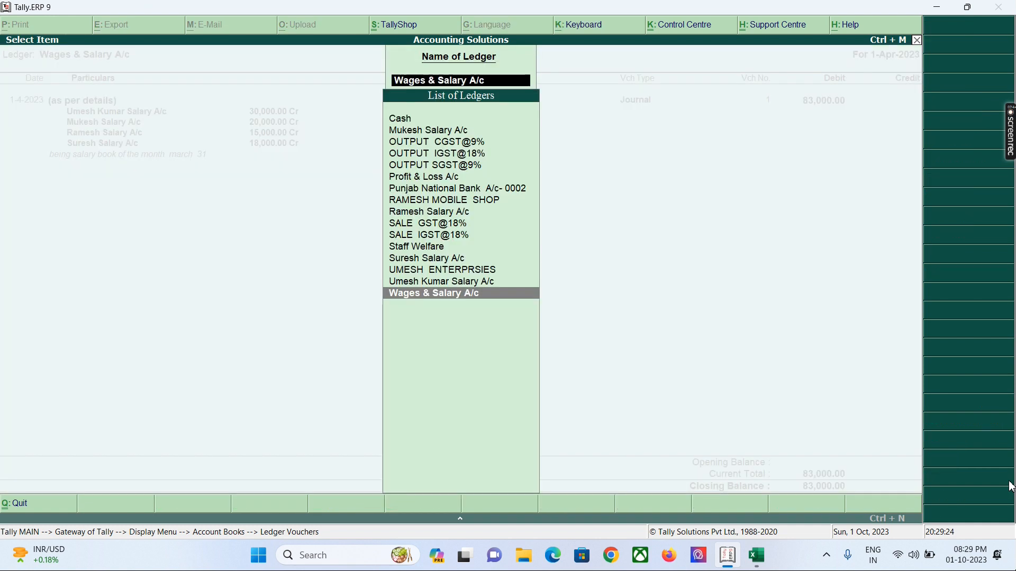
text(um)
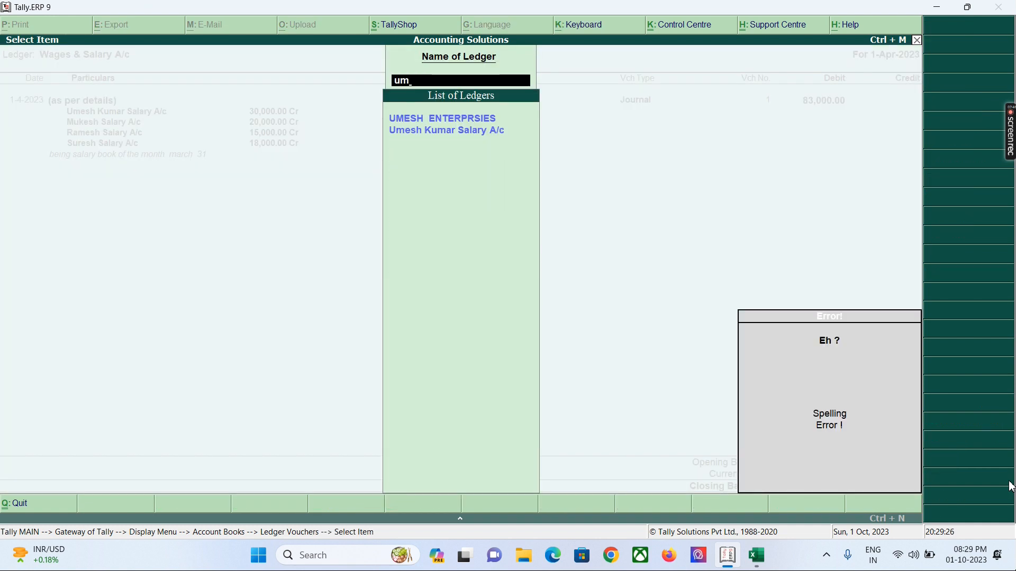
key(BackSpace)
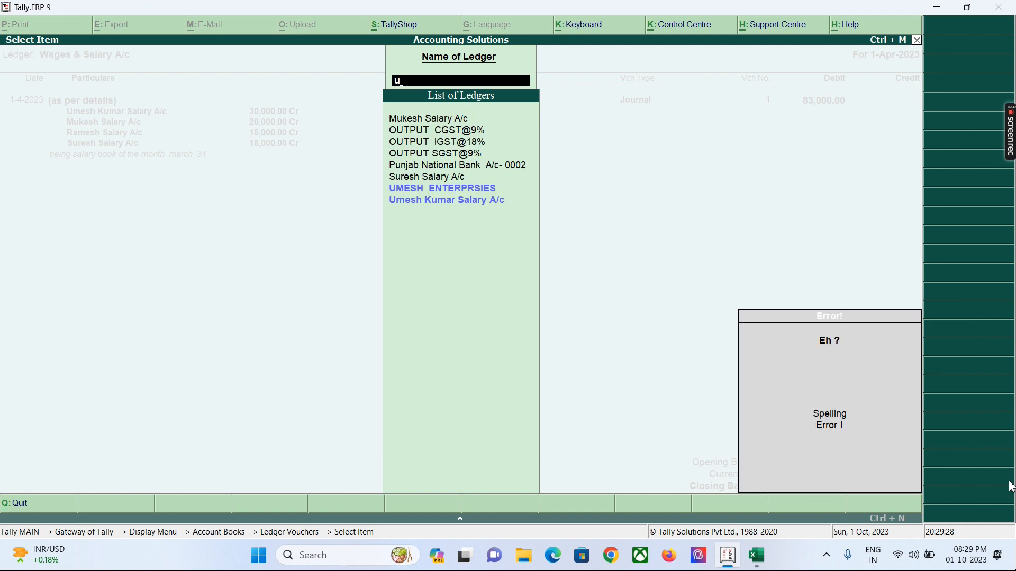
text(mesh)
key(Down)
key(Return)
key(F2)
key(Return)
key(Return)
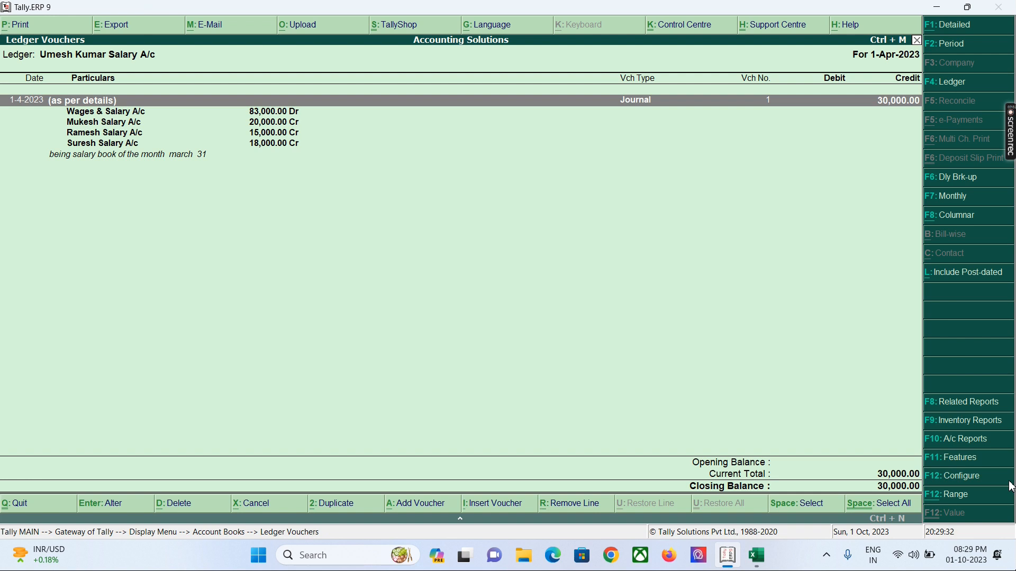
- Condense the voucher details and switch the report to the second employee's salary ledger
key(alt+F1)
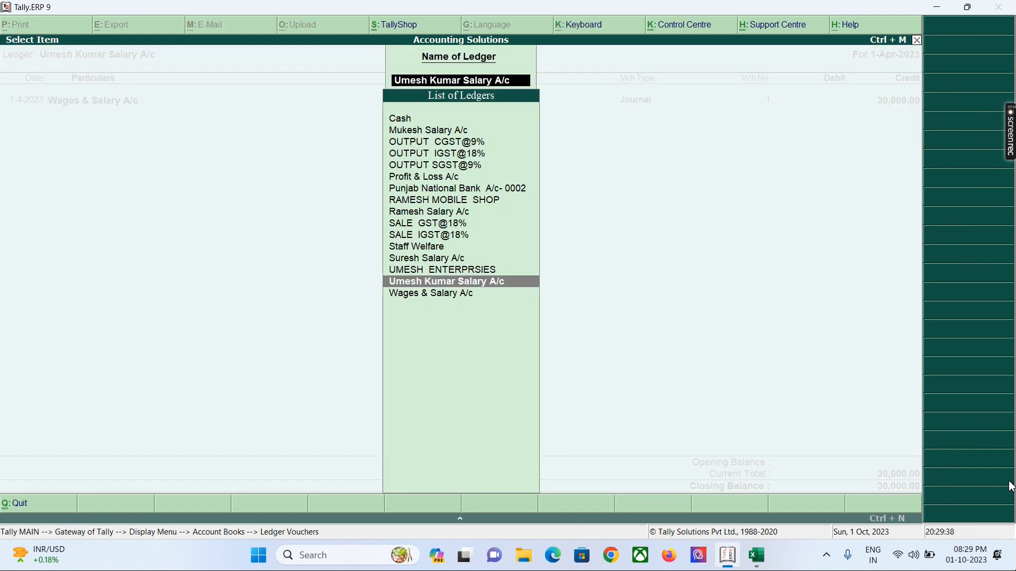
text(Muke)
key(Return)
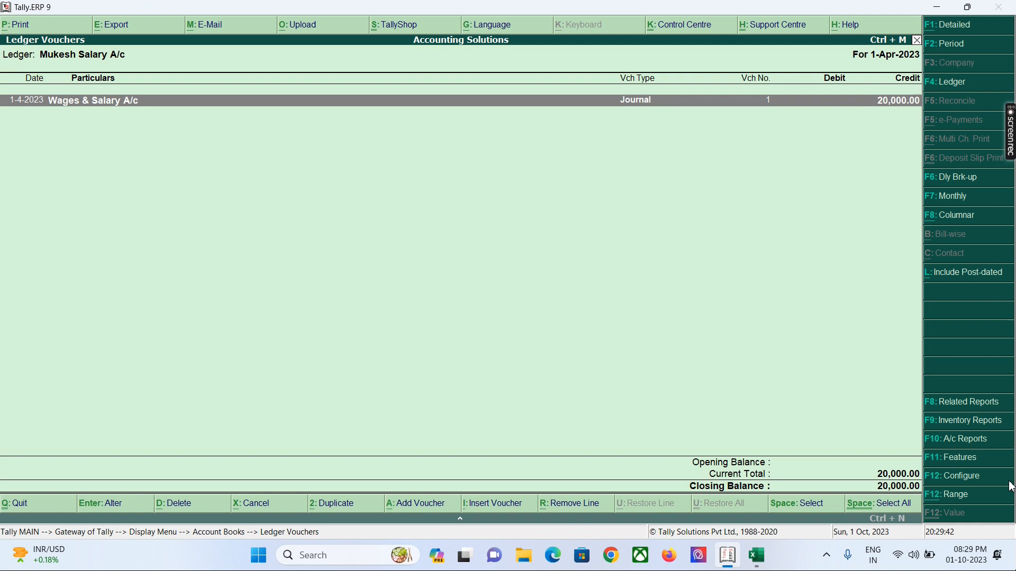
- Switch the ledger vouchers report to the third employee's salary ledger and review its journal entry
key(F4)
text(R)
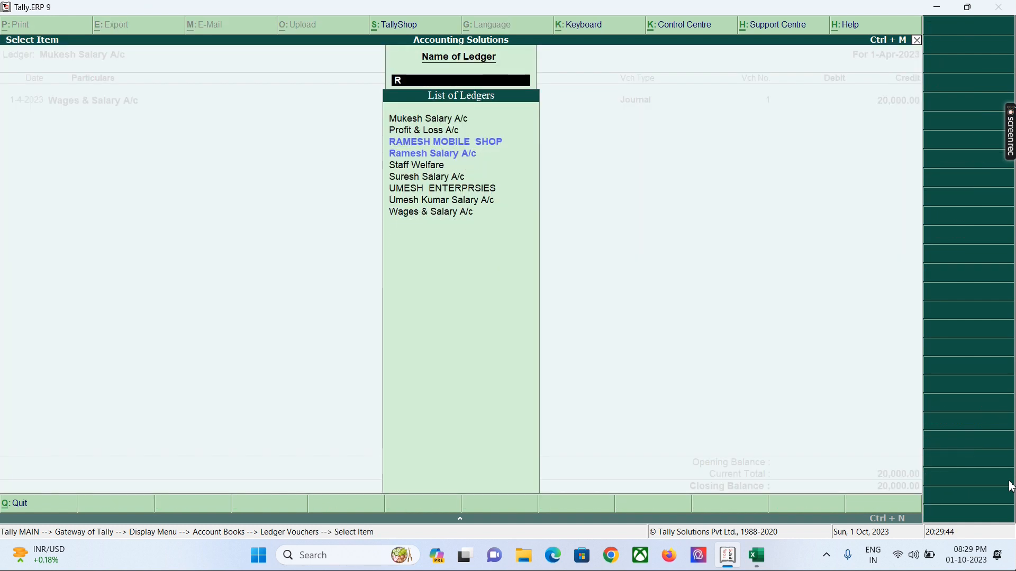
text(amesh)
key(Down)
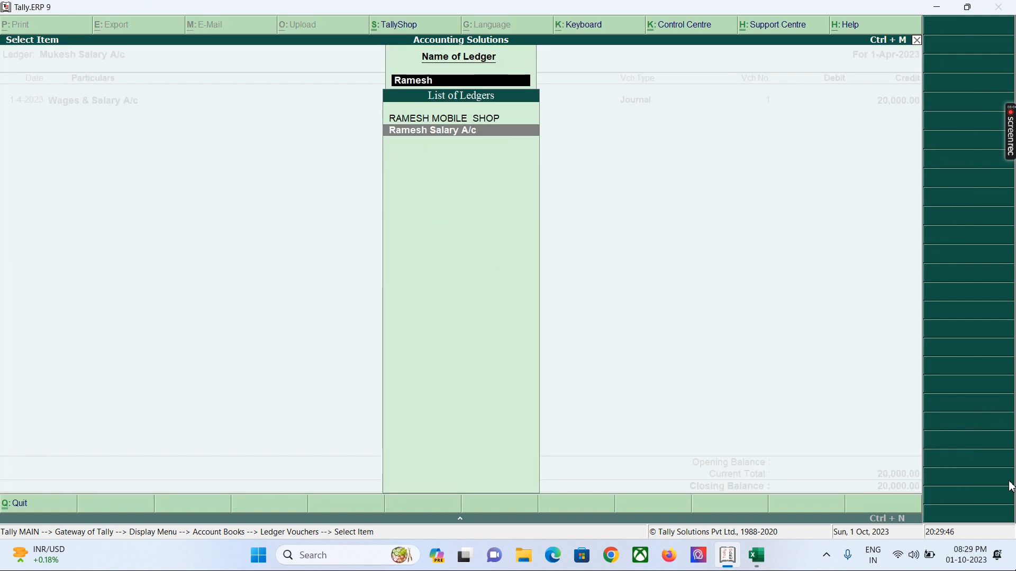
key(Return)
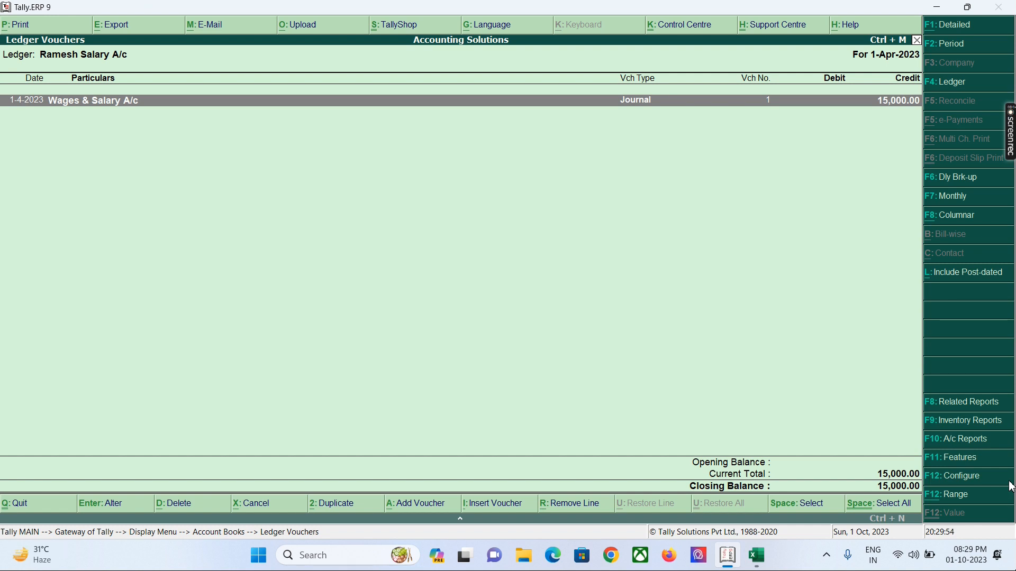
- Switch the report back to Wages & Salary A/c, show its voucher in detail, and return to the Gateway of Tally
key(F4)
text(Wa)
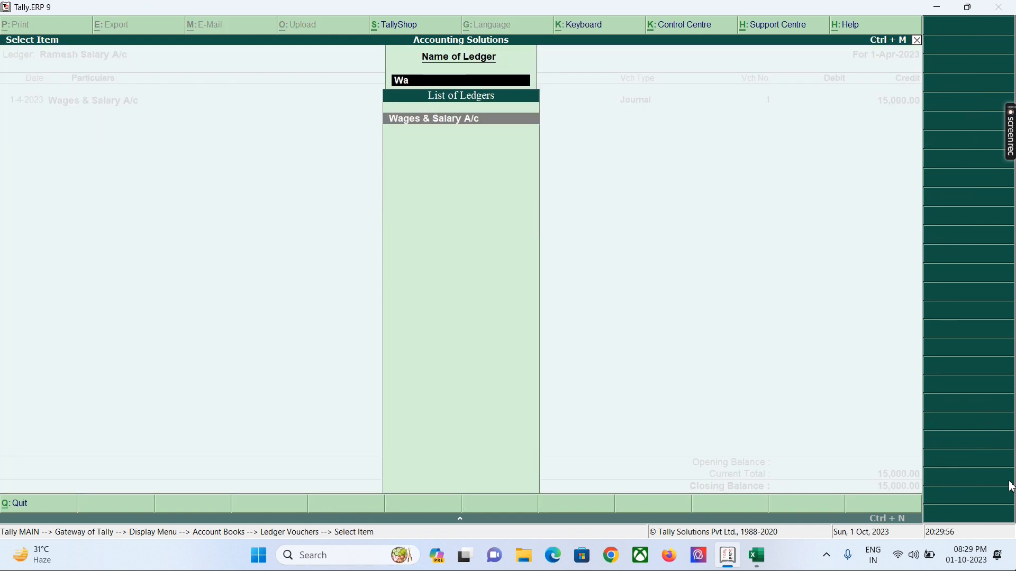
key(Return)
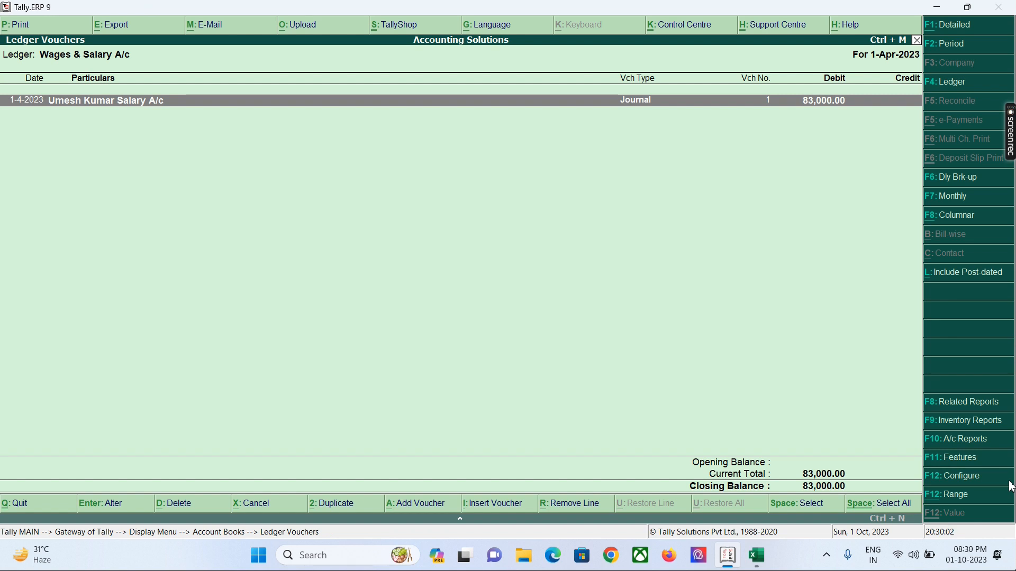
key(alt+F1)
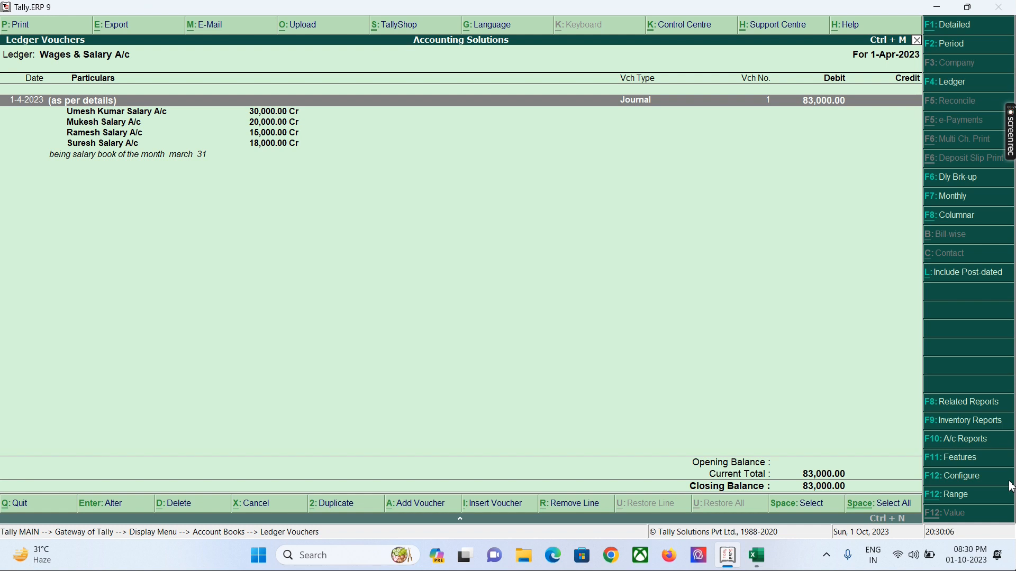
key(Escape)
key(Escape)
key(Escape)
key(Escape)
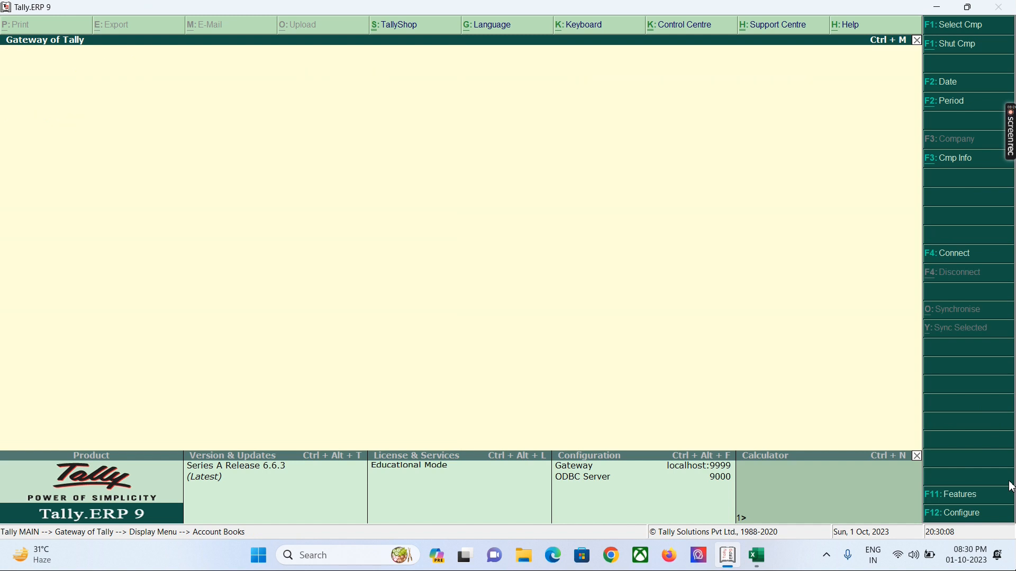
- Examine the detailed Profit & Loss A/c, drill down to the April vouchers of Wages & Salary A/c, and return to the Gateway of Tally
key(p)
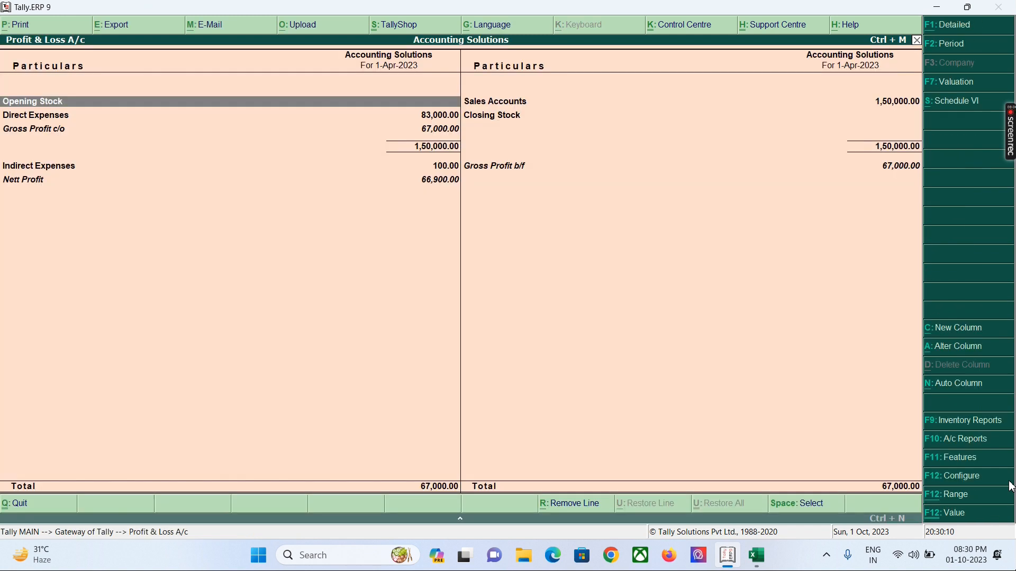
key(alt+f1)
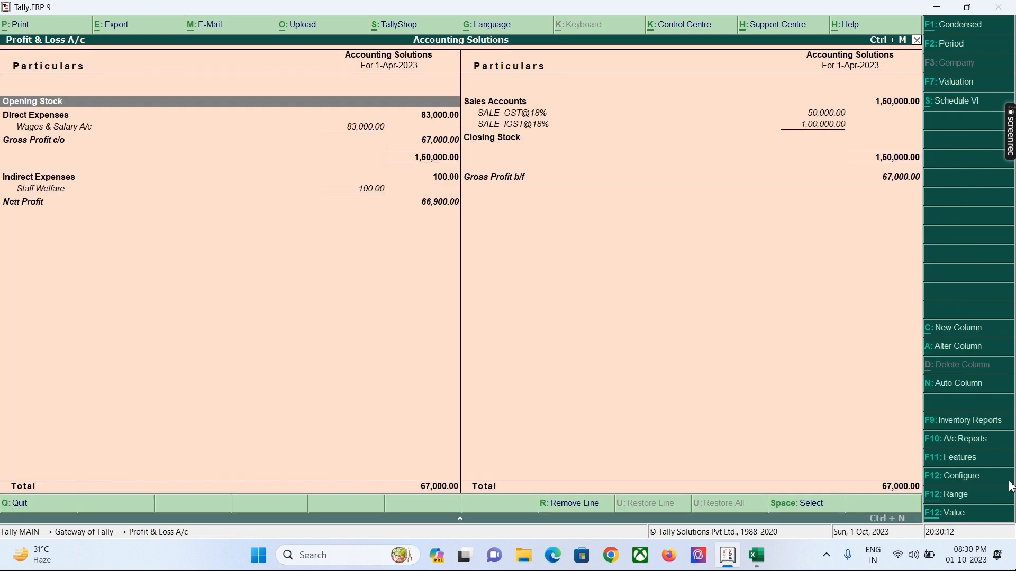
key(Down)
key(Down)
key(Return)
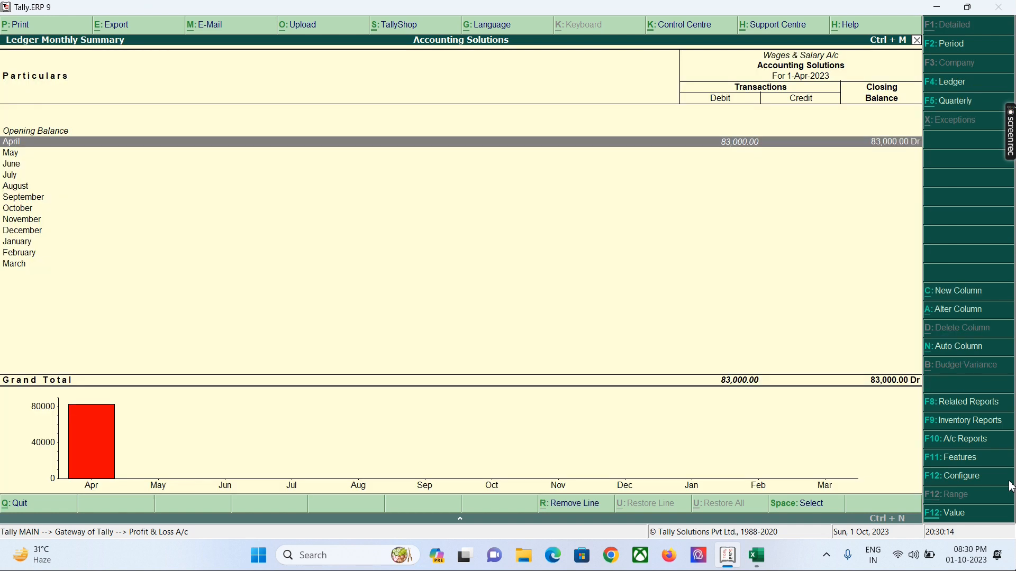
key(Return)
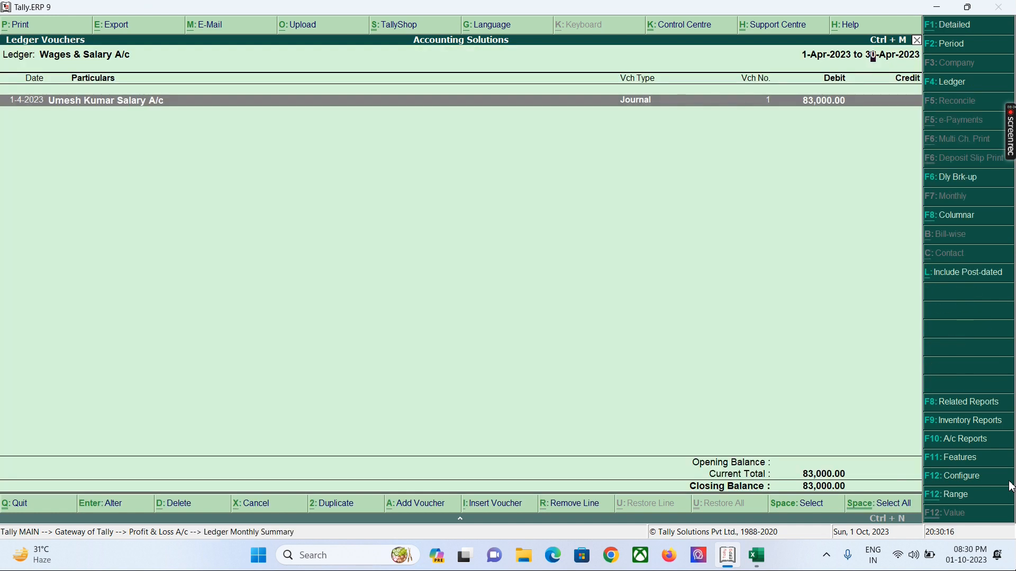
key(Return)
key(Escape)
key(Escape)
key(Escape)
key(Escape)
key(Escape)
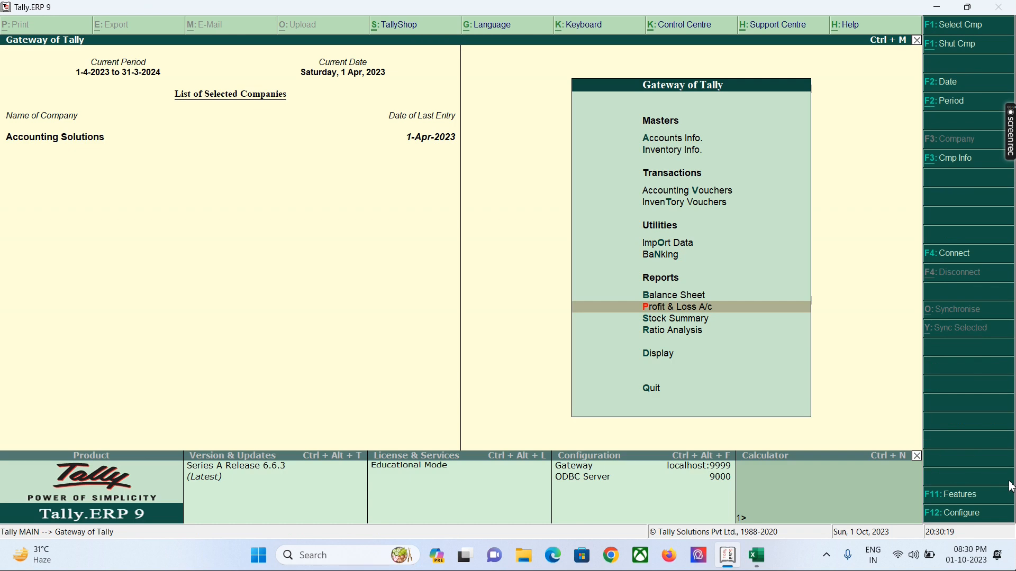
key(Escape)
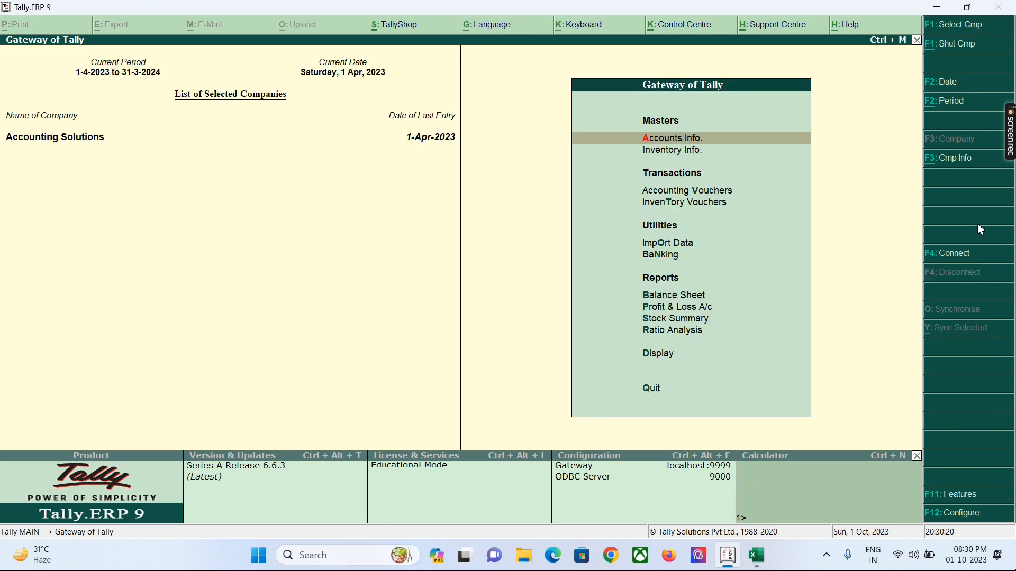
- Switch to the Excel salary sheet and make the Salary column total in D9 bold
key(alt+Tab)
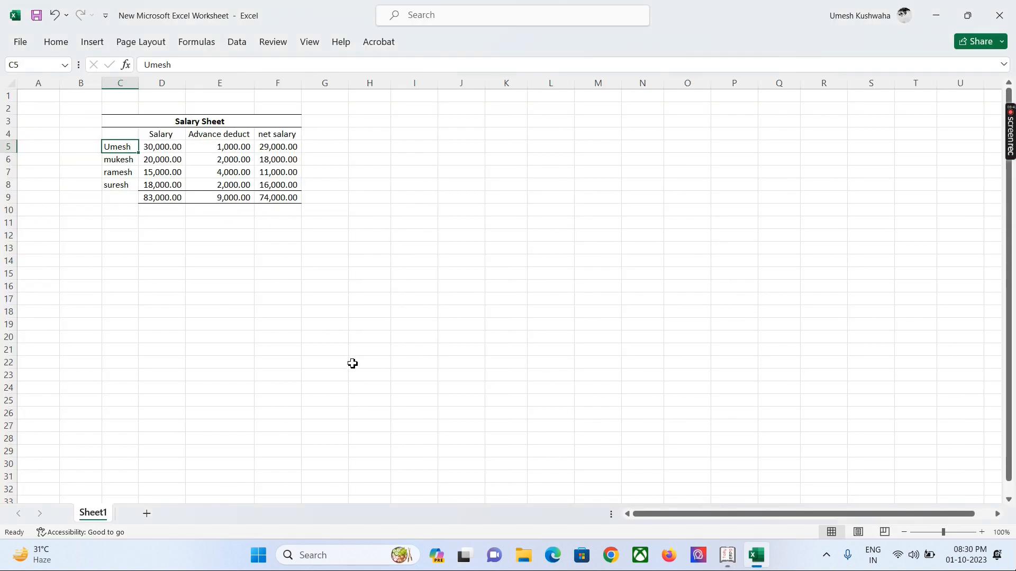
click(157, 199)
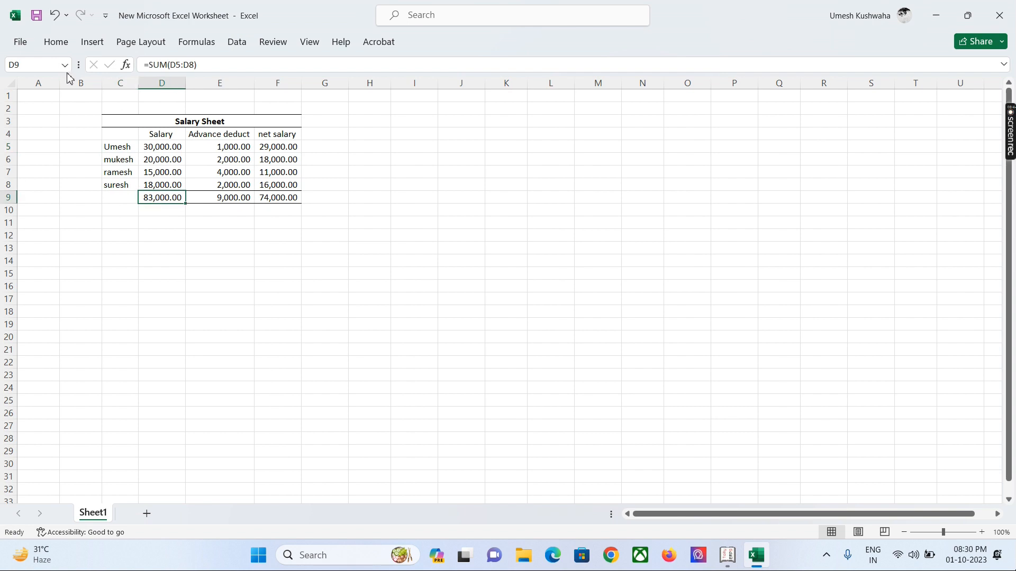
key(ctrl+b)
click(211, 251)
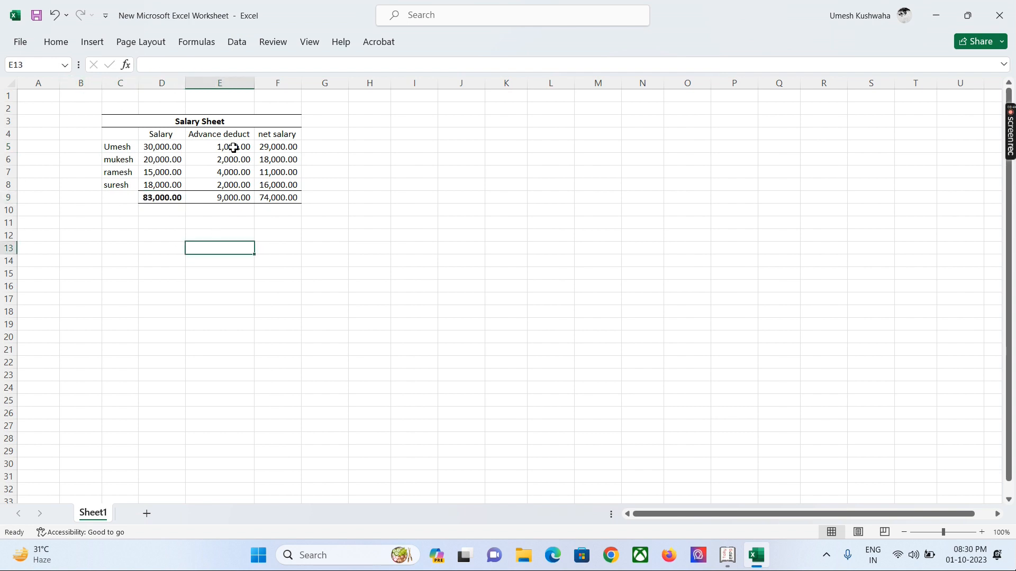
- Examine the Advance deduct amounts and compare the first employee's salary with the advance
drag(231, 150, 229, 200)
click(246, 225)
click(224, 148)
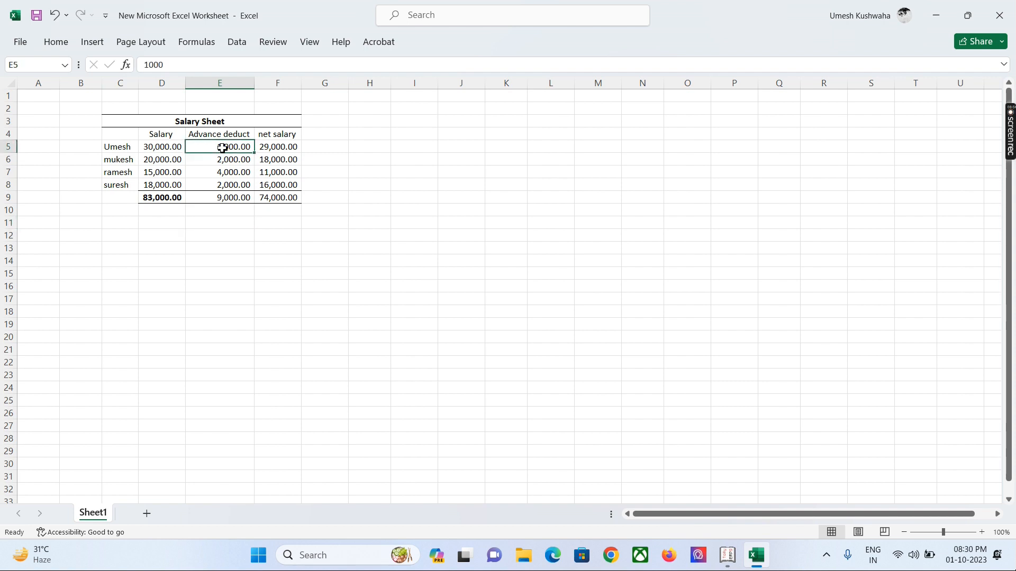
click(174, 146)
click(199, 146)
- Switch back to Tally.ERP 9 and open accounting voucher entry
key(alt+Tab)
key(alt+Tab)
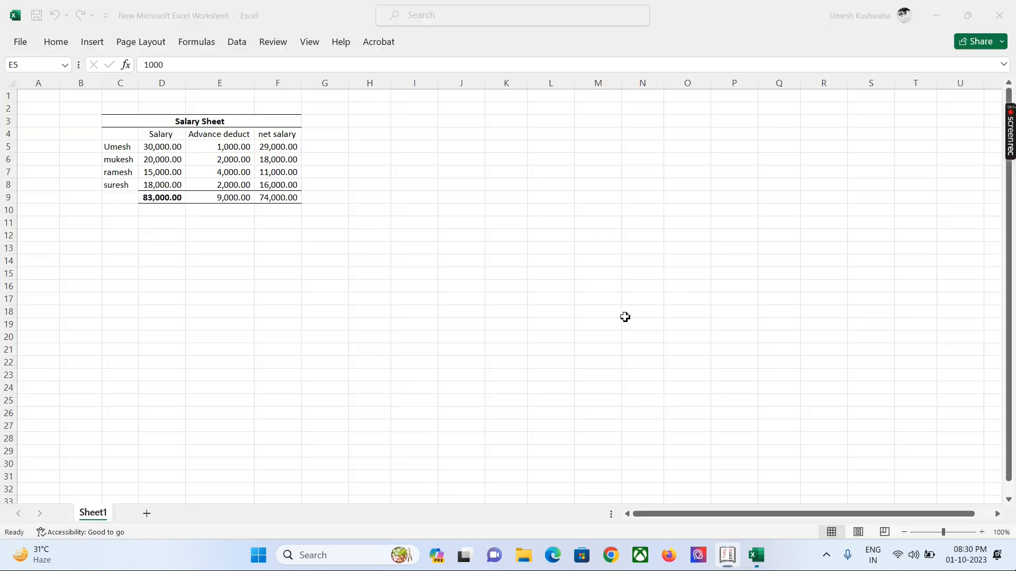
click(727, 555)
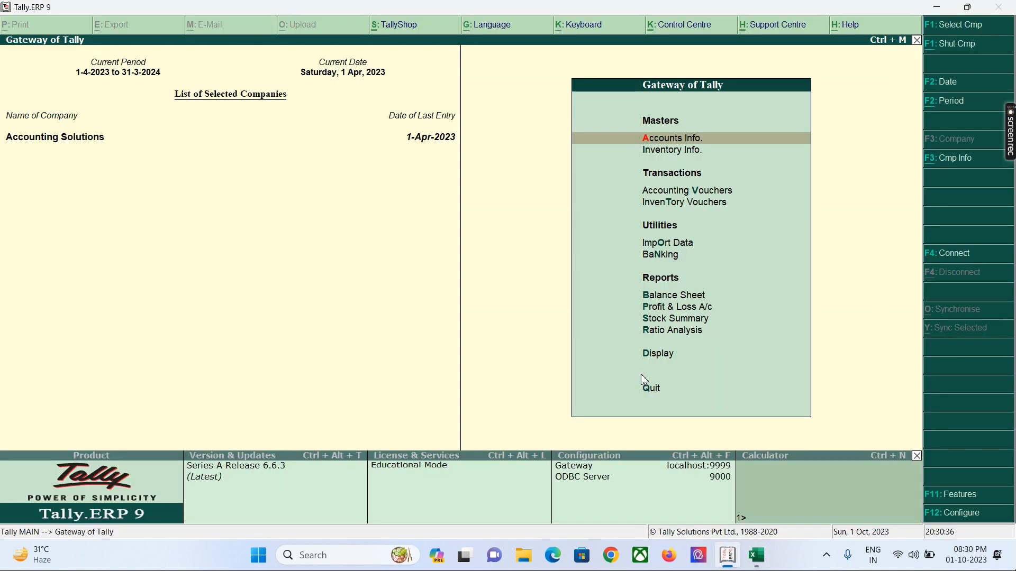
key(v)
key(F7)
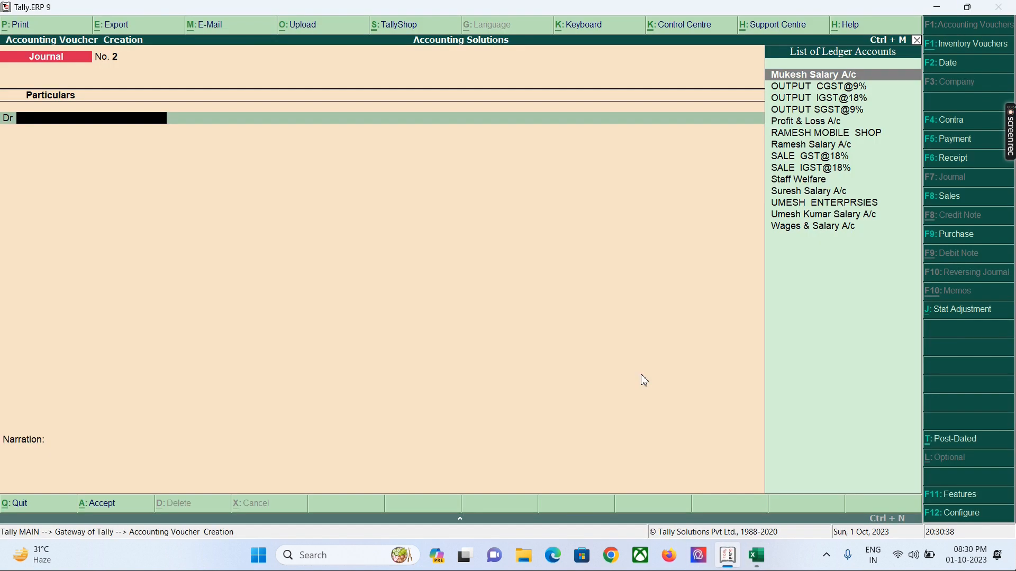
key(F4)
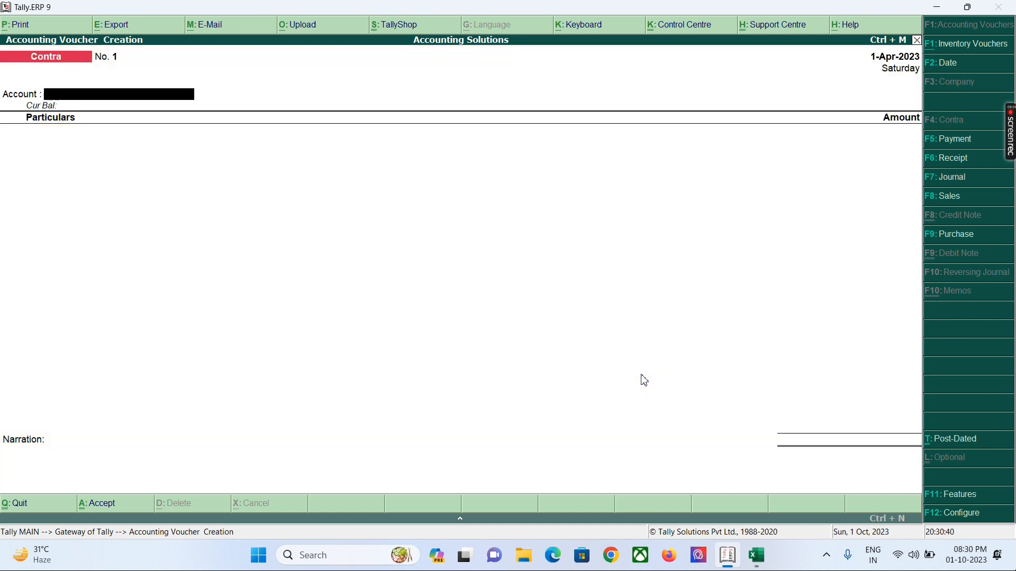
text(Ca)
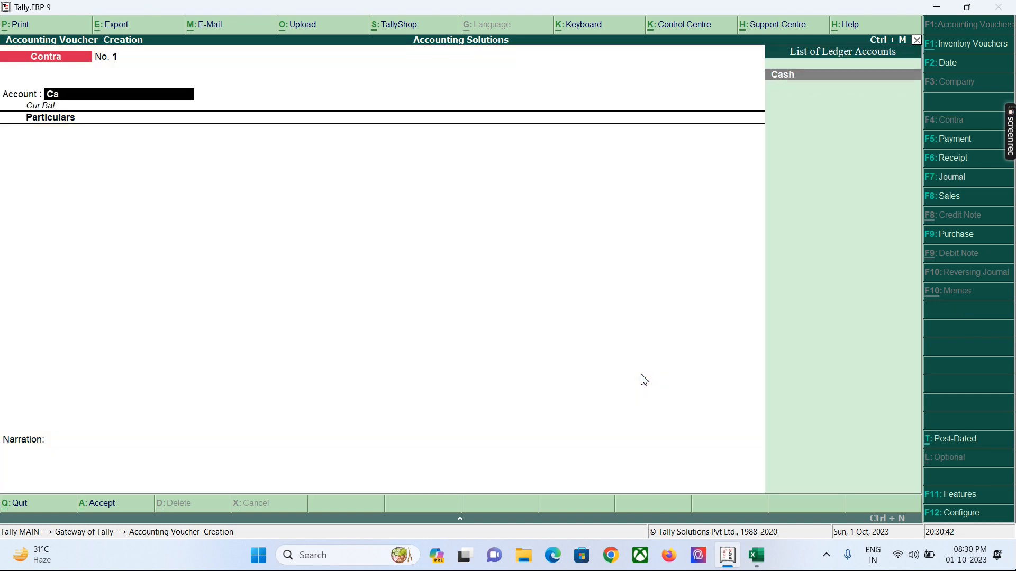
key(F6)
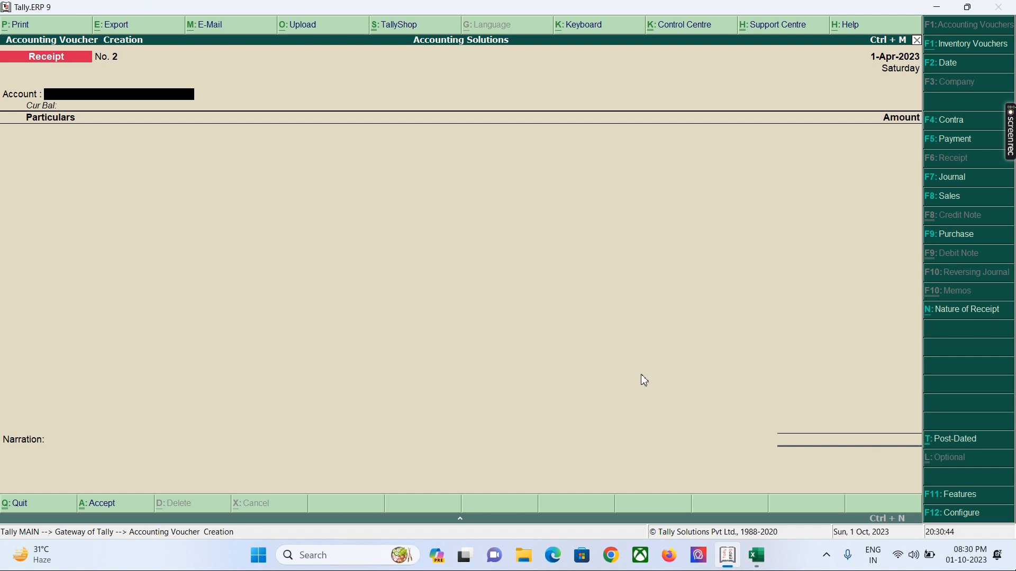
- Start a payment voucher from the Cash account and enter 1,000 against the first employee's salary ledger
key(F5)
text(Cash)
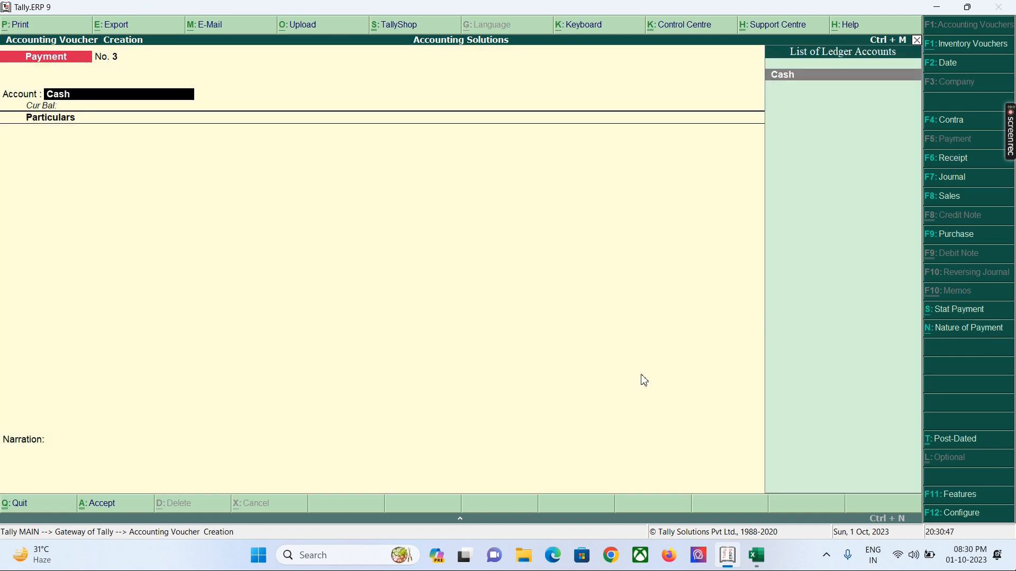
key(Return)
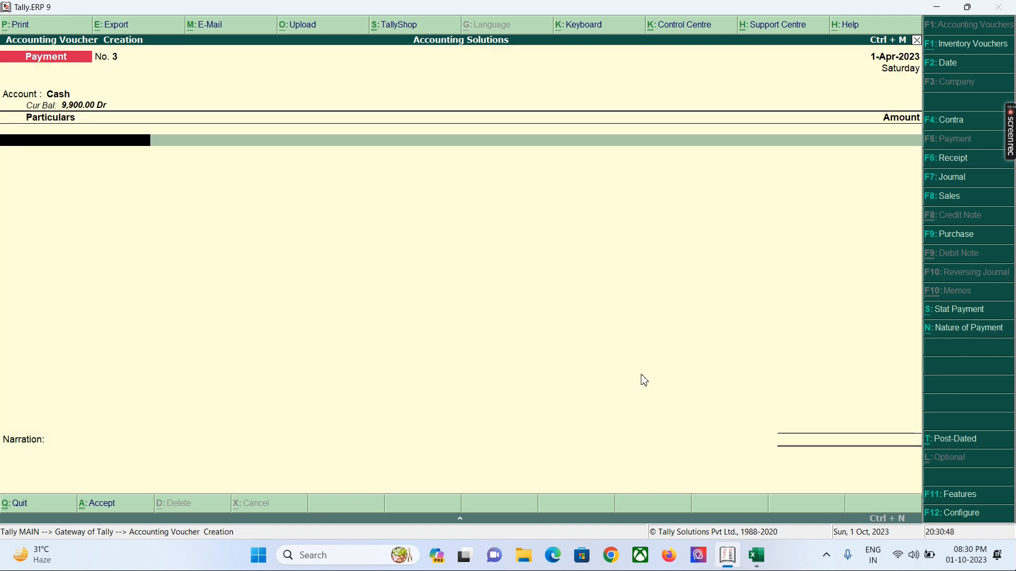
text(Umesh)
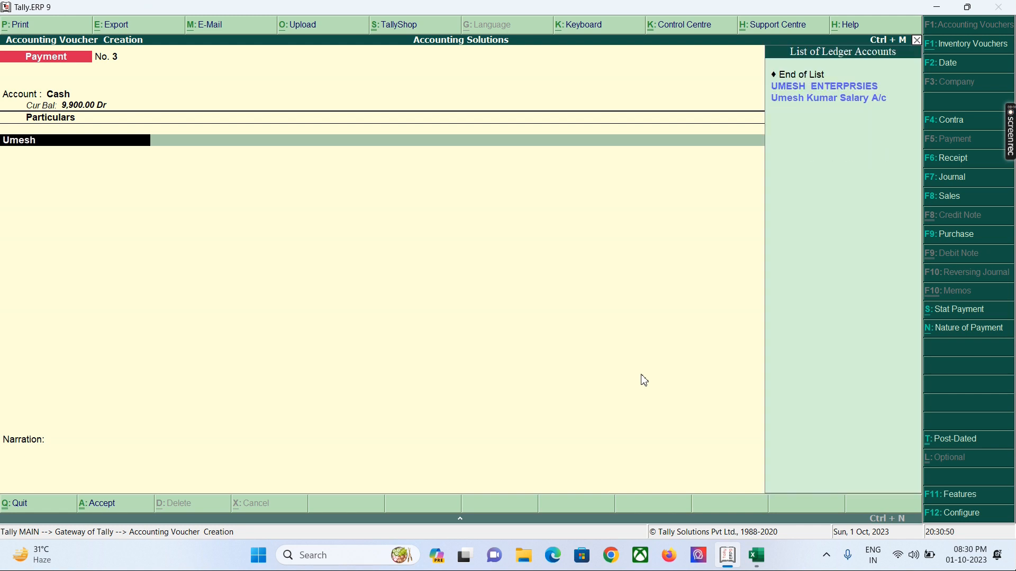
key(Down)
key(Return)
text(1000)
key(Return)
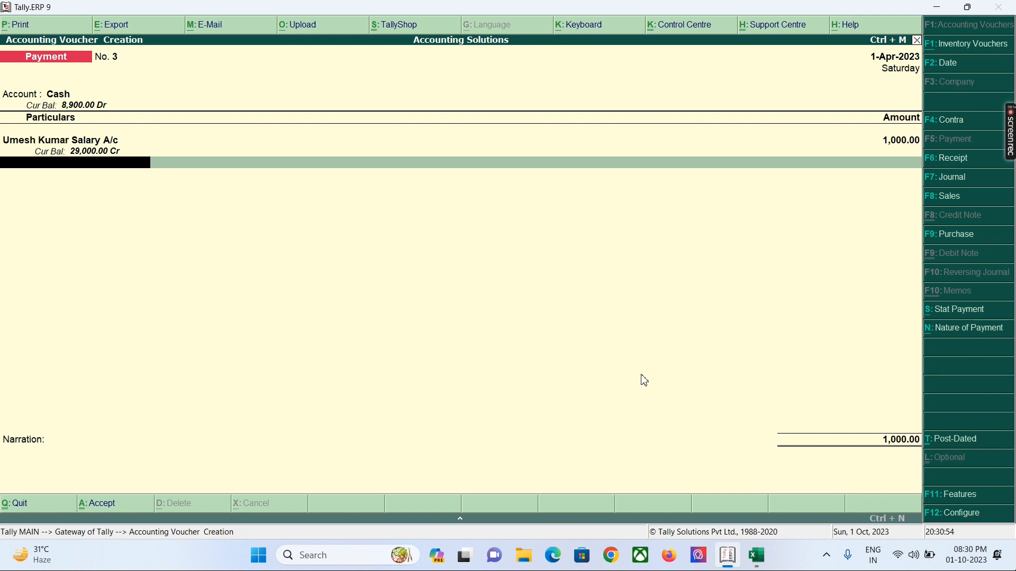
- Go back to the payment's ledger line and start a new ledger named with the employee's full name plus "Salary Advance A/c", without an alias
key(BackSpace)
key(BackSpace)
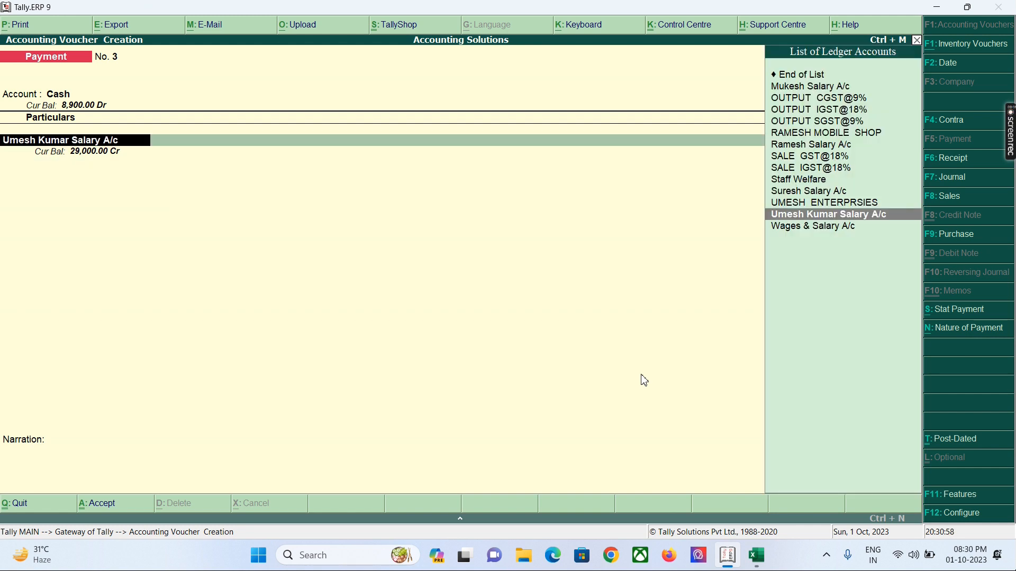
key(alt+c)
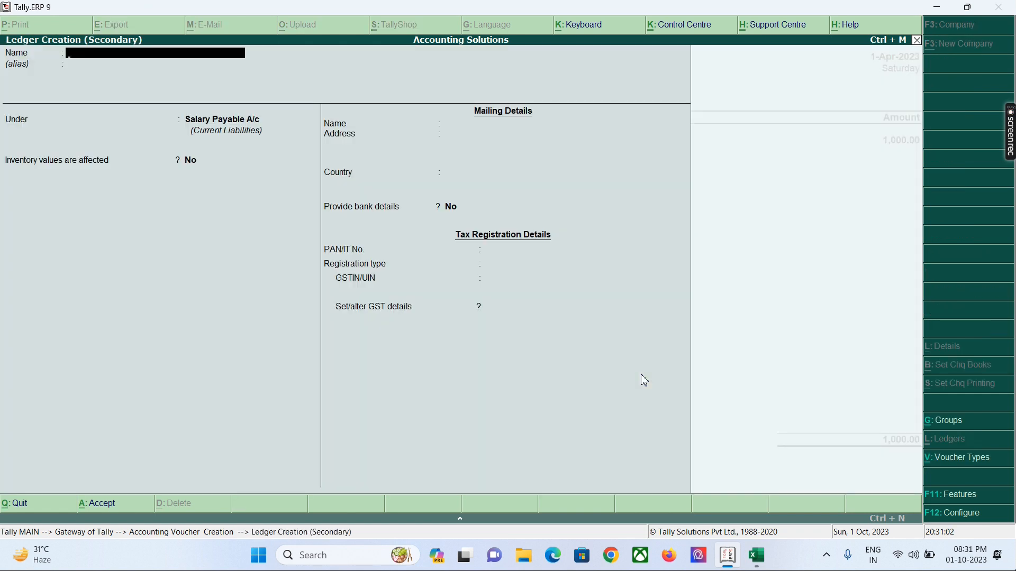
text(Umesh Kumar Salary A/c)
key(BackSpace)
key(BackSpace)
key(BackSpace)
key(BackSpace)
key(BackSpace)
key(BackSpace)
key(BackSpace)
key(BackSpace)
text(Sl)
text(lary)
text( Adv)
text(anc)
text(e)
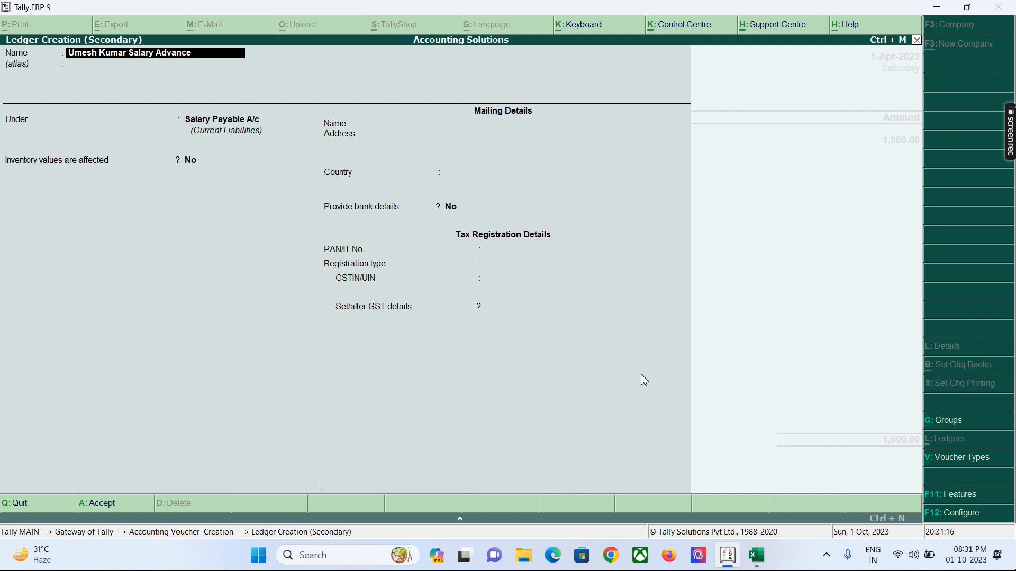
text( A/c)
key(Return)
key(Return)
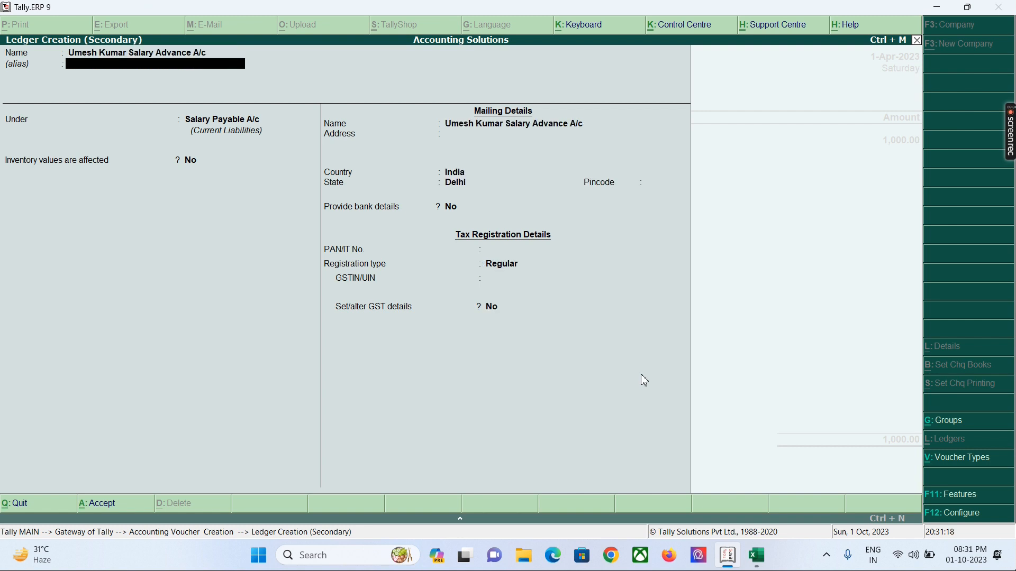
- Place the new salary advance ledger under Loans & Advances (Asset), keep the remaining details at their defaults and save it
text(Loa)
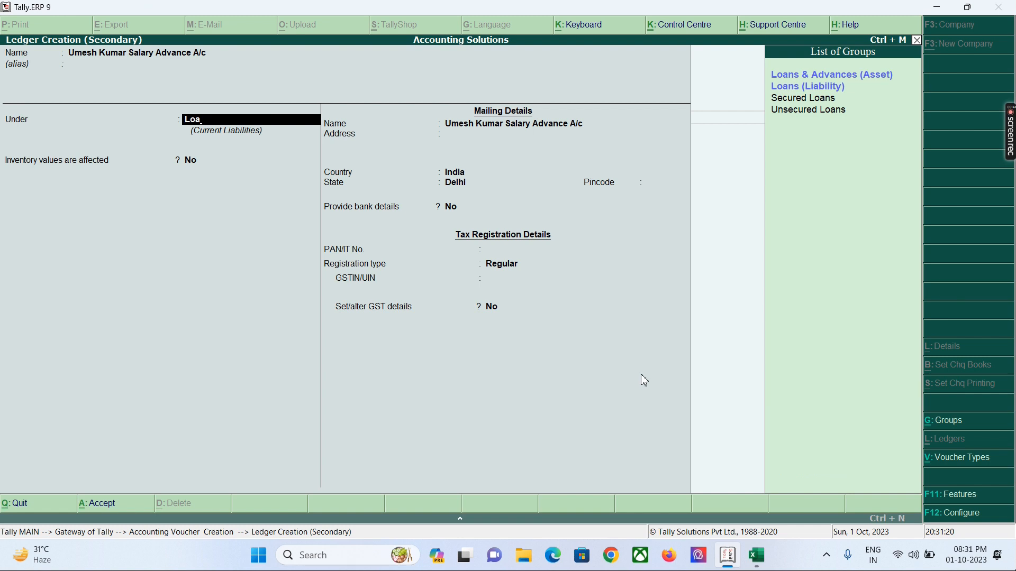
key(Return)
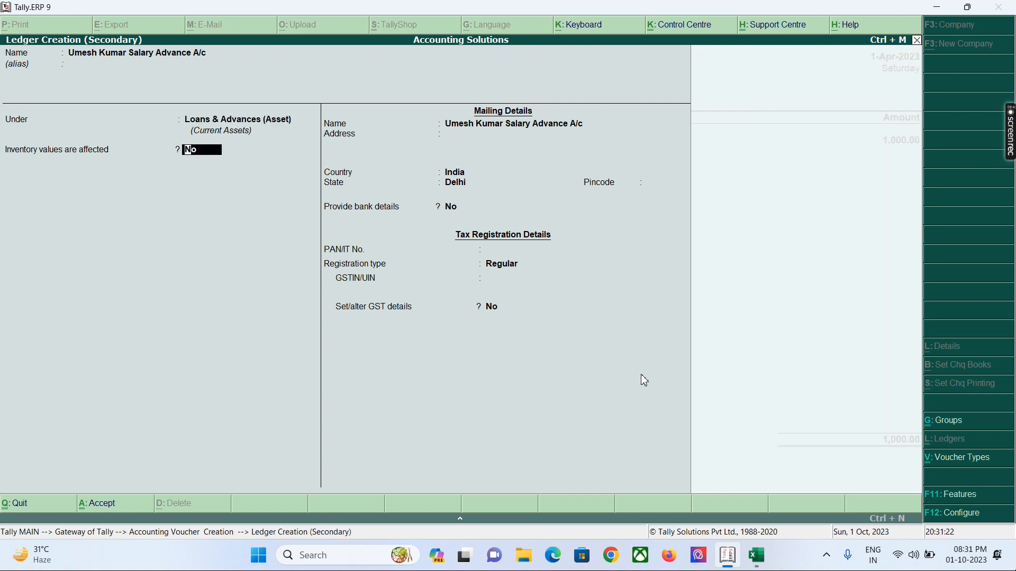
key(a)
key(Return)
key(Return)
key(Return)
key(Return)
key(Return)
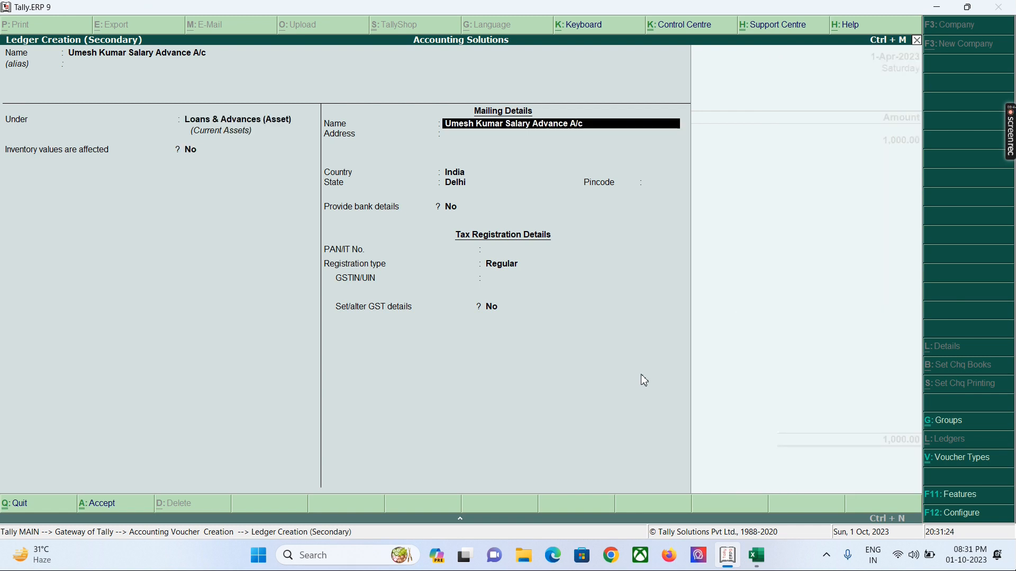
key(Return)
key(Return)
key(Return)
key(Return)
key(Return)
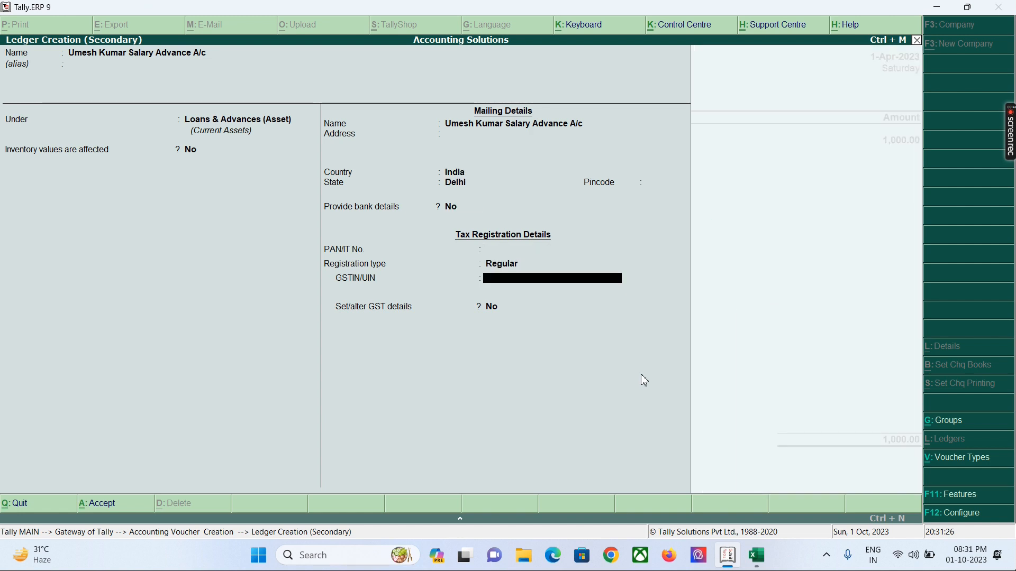
key(Return)
key(Return)
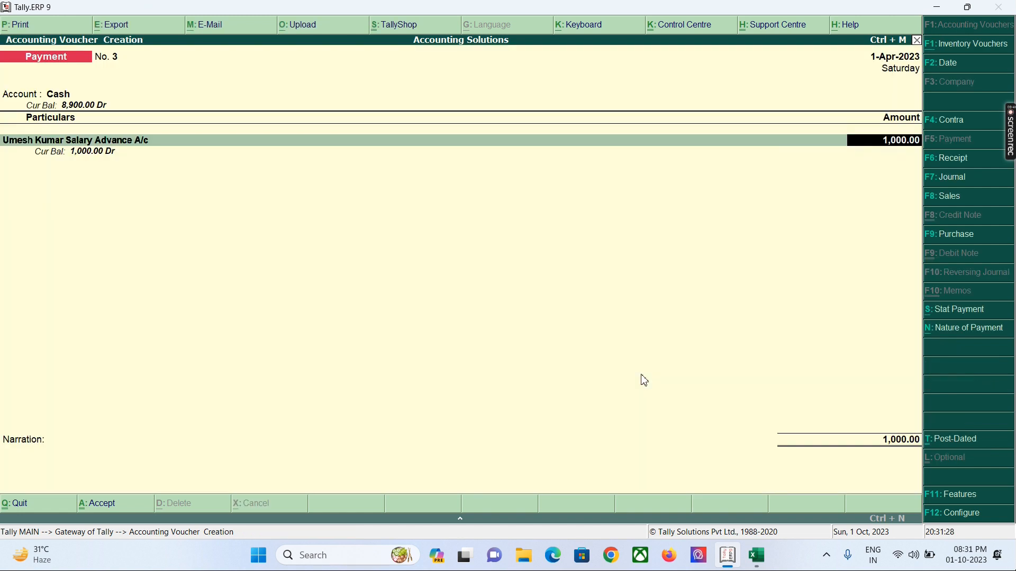
- Reopen the employee's salary advance ledger from the payment line, review its group, mailing and tax details, and accept it
key(BackSpace)
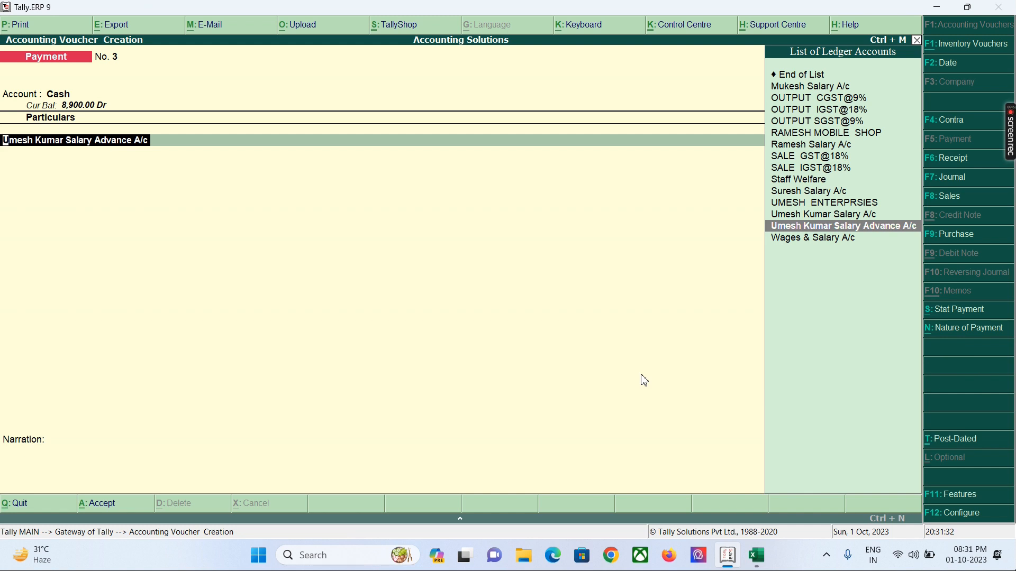
key(ctrl+Return)
key(Return)
key(Return)
key(Return)
key(Return)
key(Return)
key(Return)
key(Return)
key(Return)
key(Return)
key(Return)
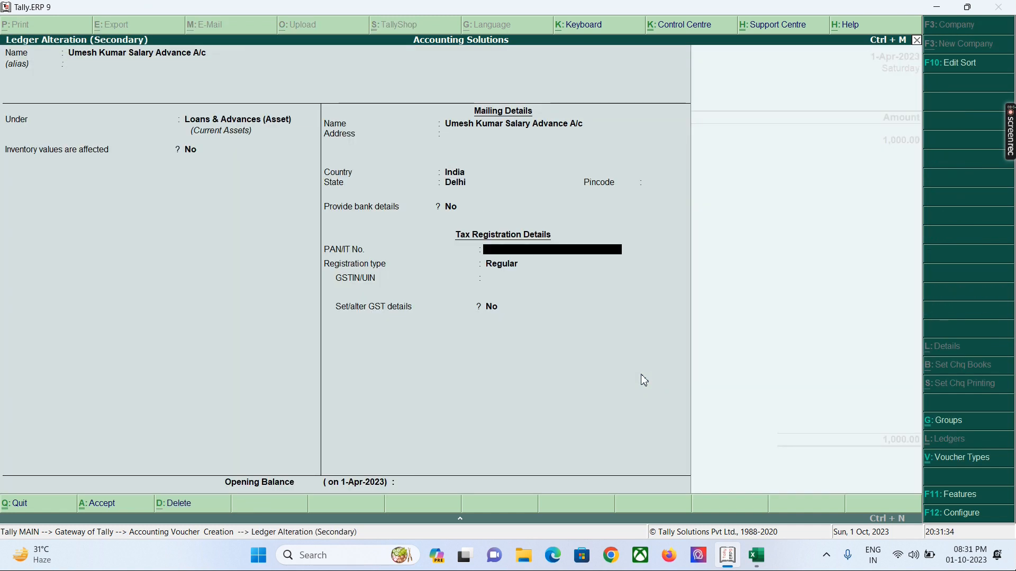
key(Return)
key(Down)
key(Return)
key(Return)
key(Return)
key(Return)
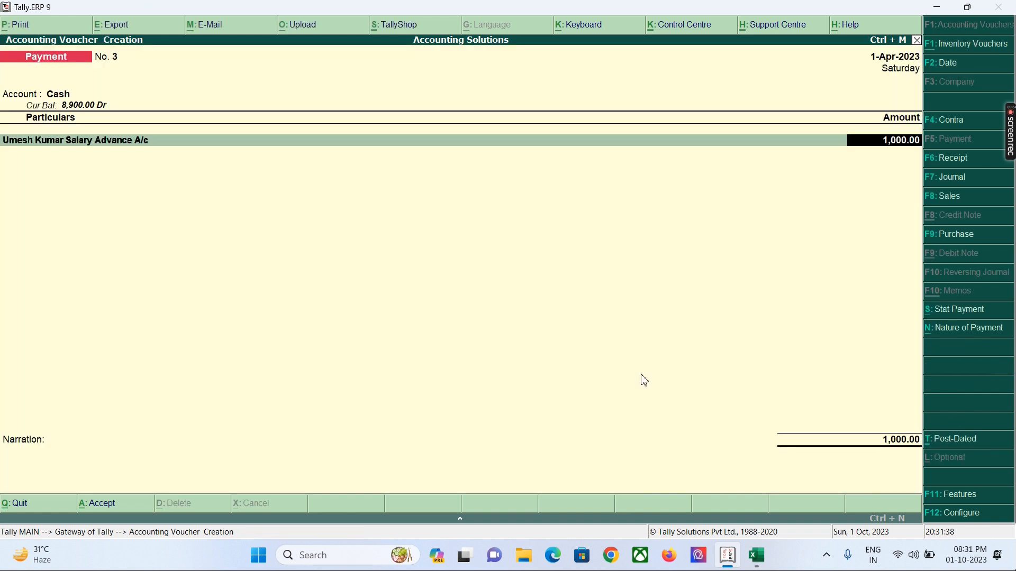
- Keep the 1,000 advance amount, add a narration stating cash paid to the employee for salary advance, and save the payment
key(Return)
key(Return)
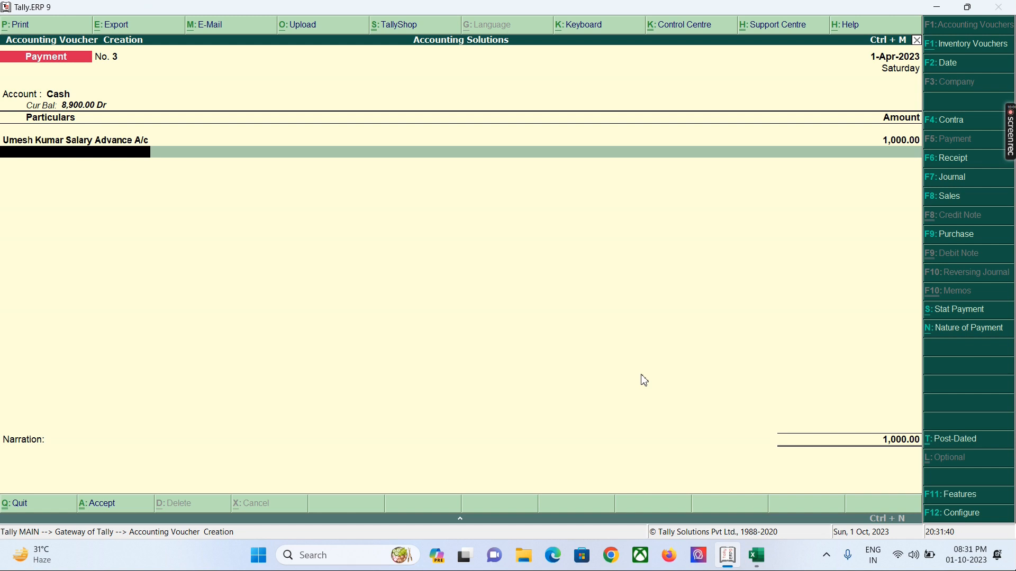
key(Return)
text(being cash)
text( pai to)
text(d)
text( ton)
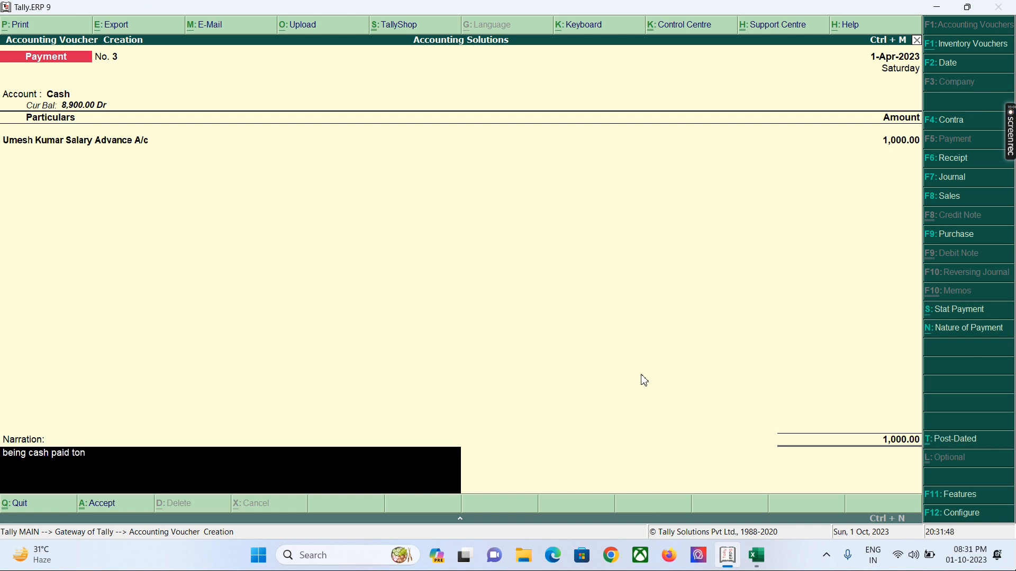
key(BackSpace)
key(BackSpace)
text(umesh kumar for salary advance)
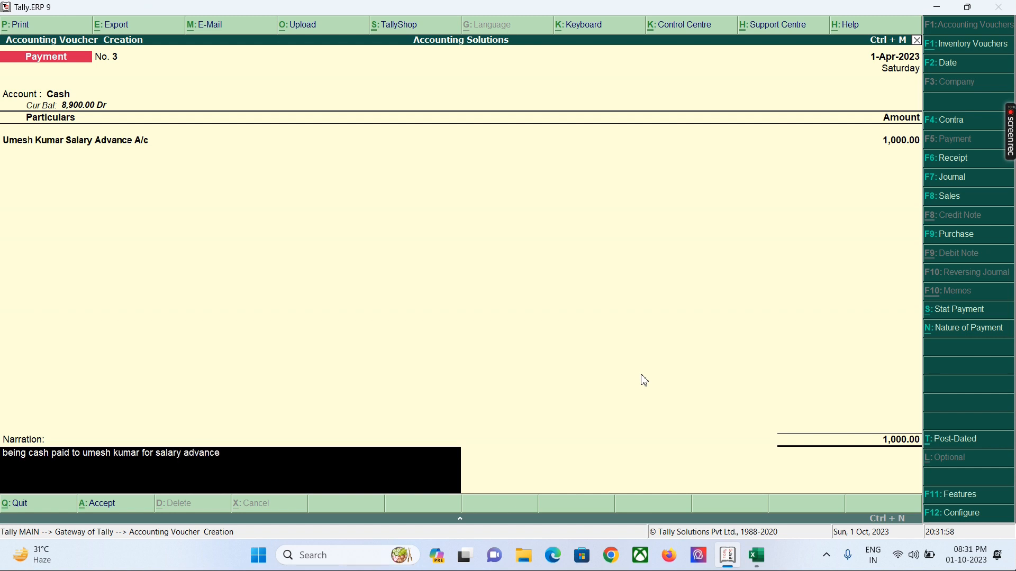
key(Return)
key(Return)
- Leave payment entry and display the first employee's salary ledger from the account books, keeping the current period
key(Escape)
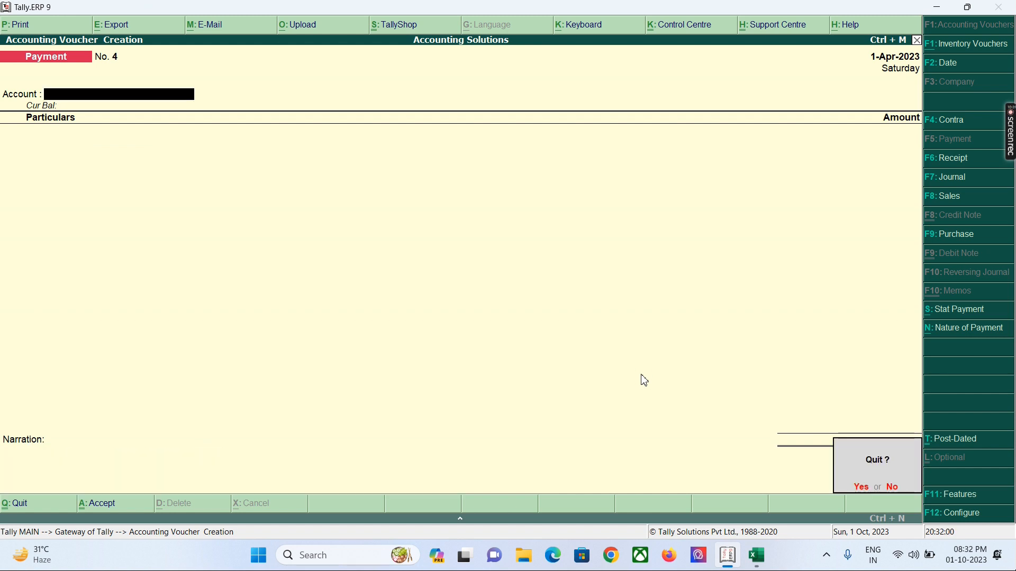
text(ydalUm)
key(Down)
key(Down)
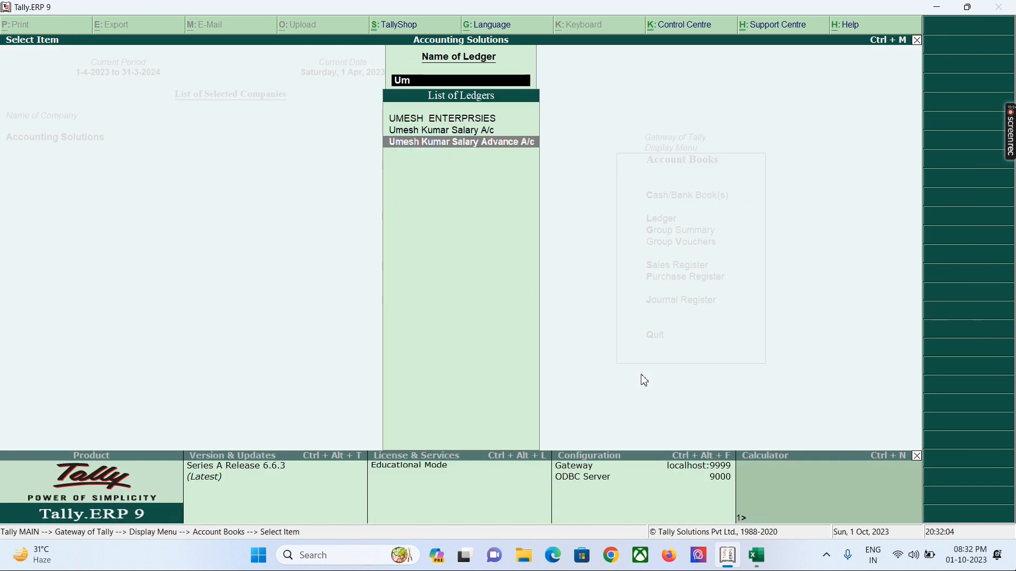
key(Up)
key(Return)
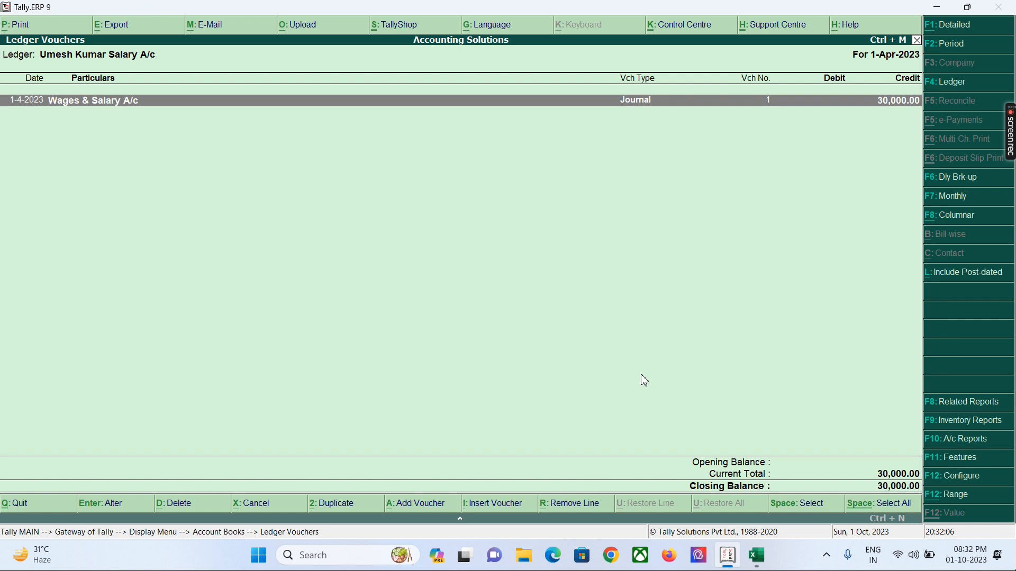
key(F2)
key(Return)
key(Return)
- Switch the report to the employee's salary advance ledger and examine its cash payment voucher without changing it
key(F4)
key(Down)
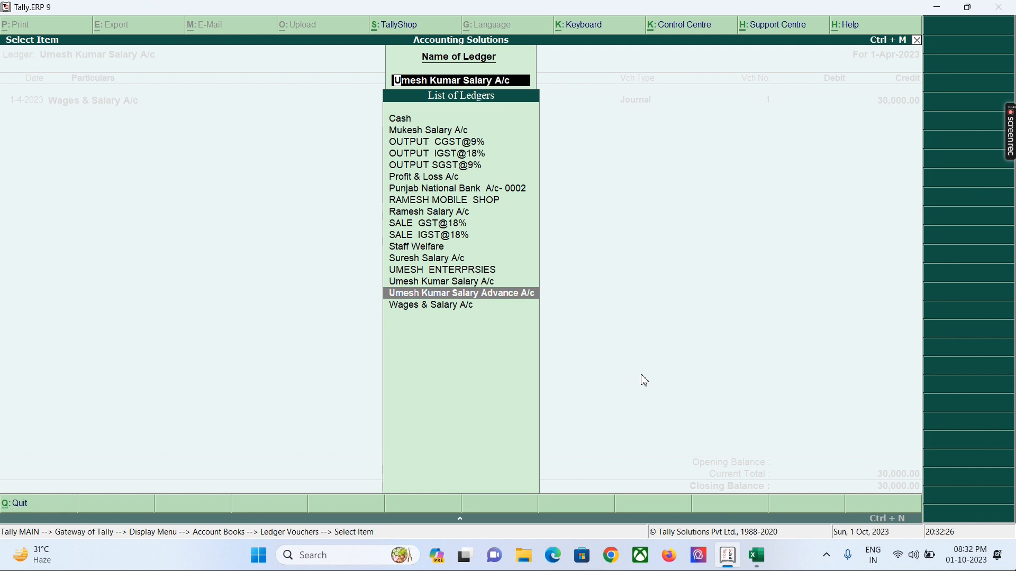
key(Return)
key(Return)
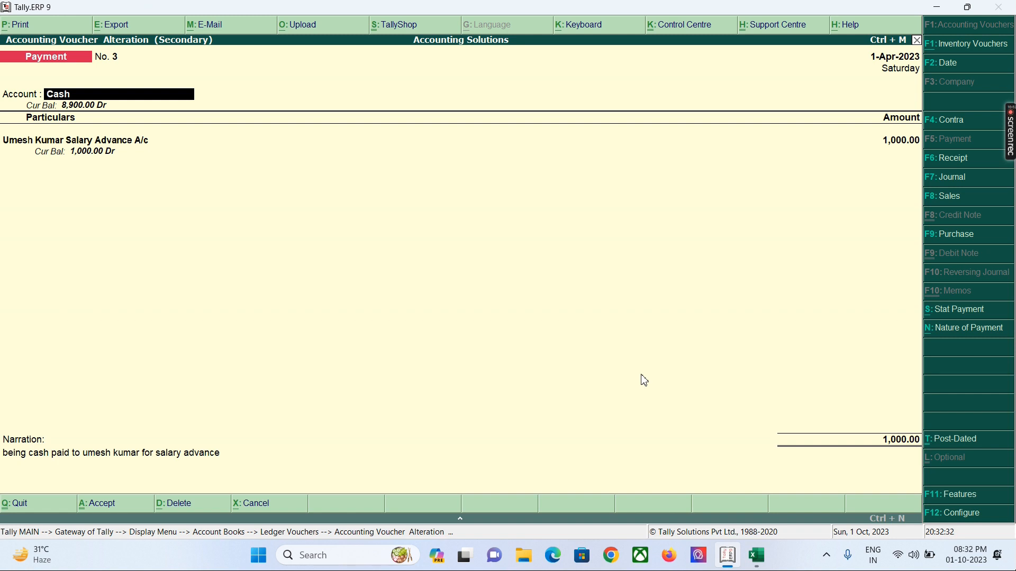
key(Return)
key(Return)
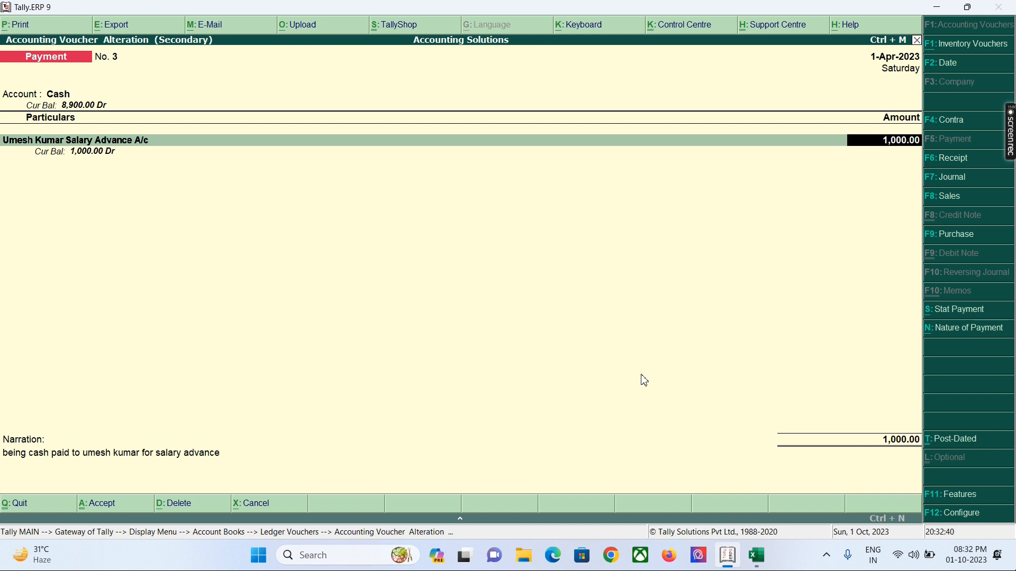
key(Escape)
key(Escape)
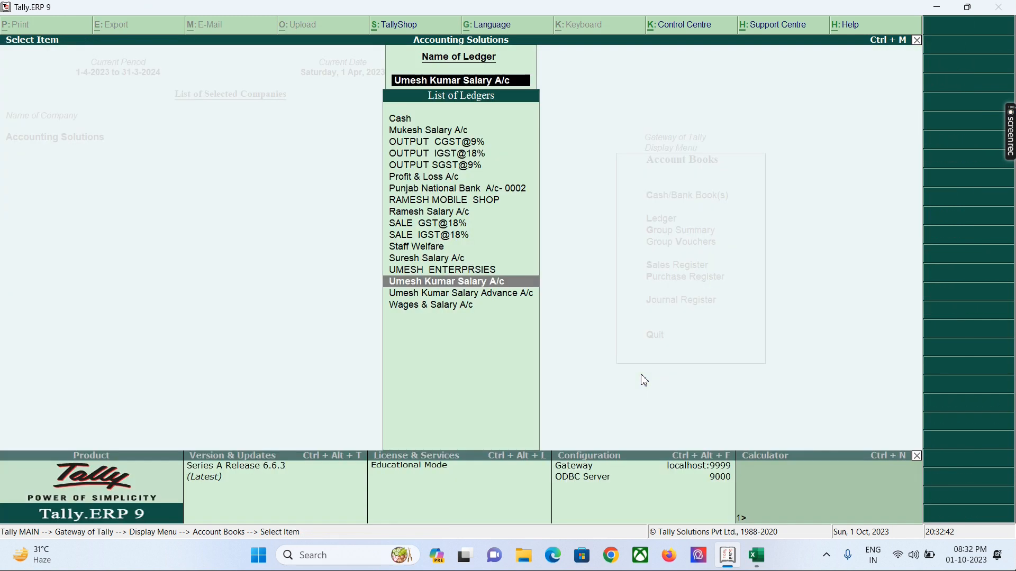
- Reopen the first employee's salary ledger and examine its Wages & Salary journal without altering it
key(Up)
key(Down)
key(Down)
key(Up)
key(Return)
key(F2)
key(Return)
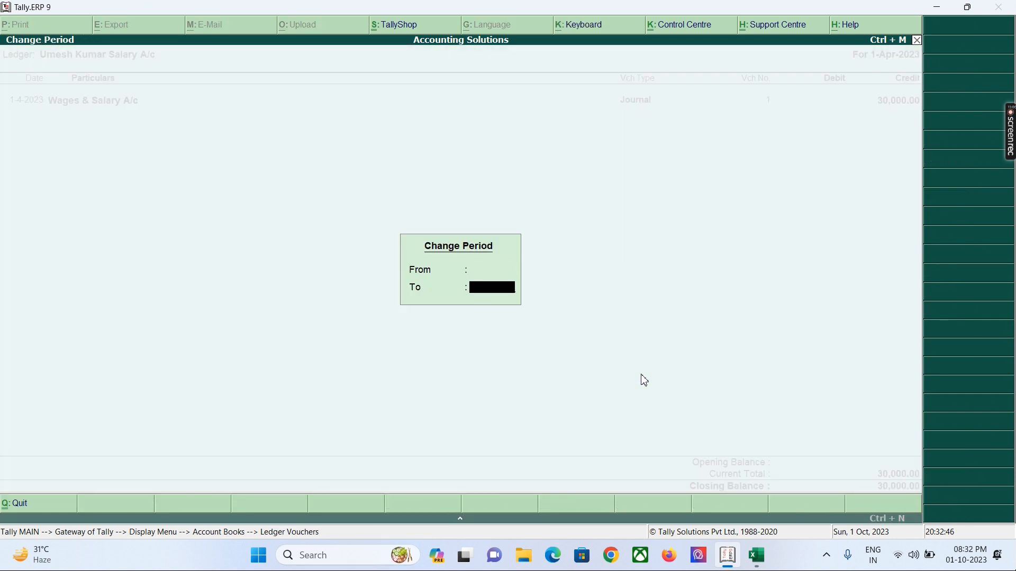
key(Return)
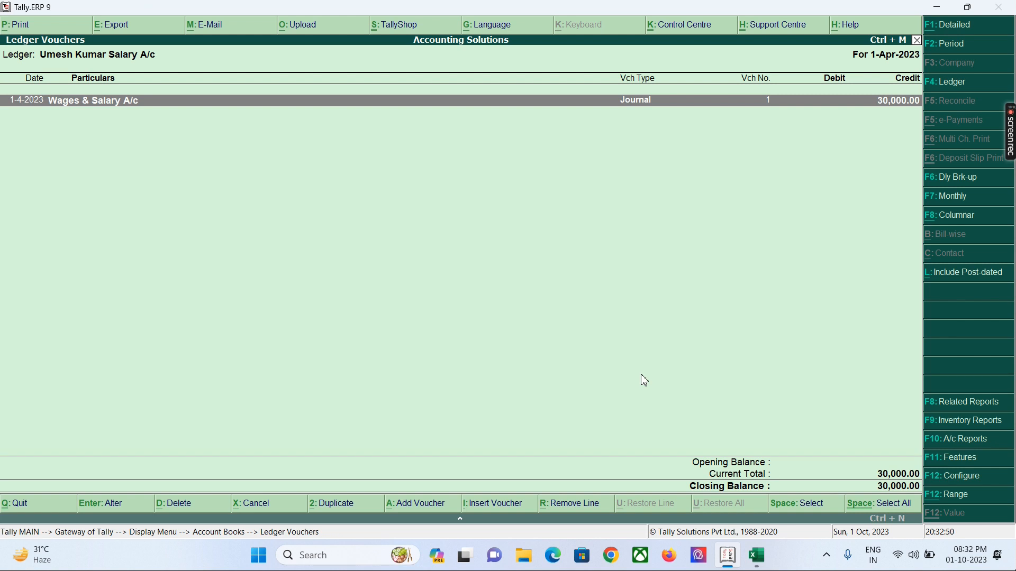
key(Return)
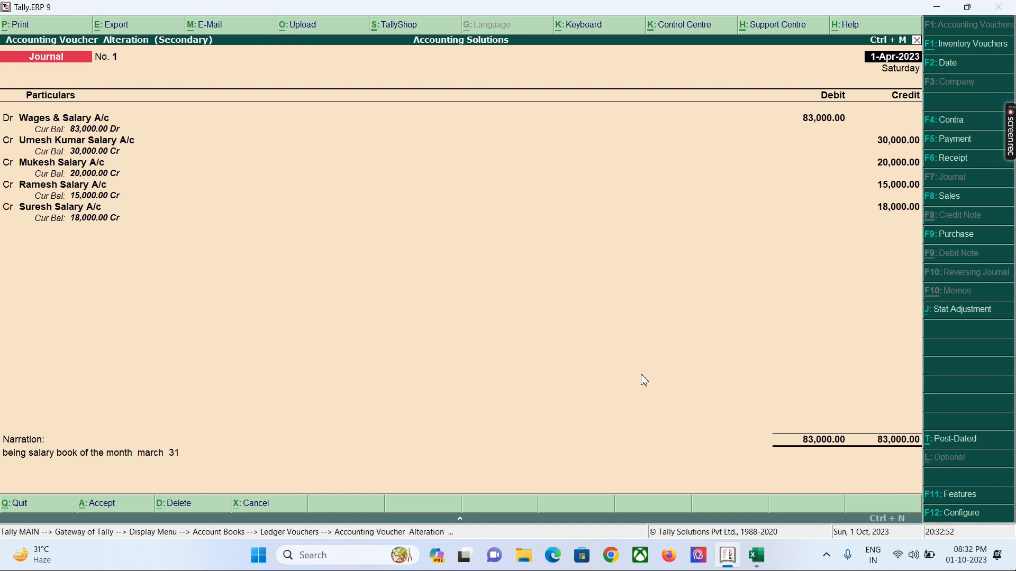
key(Escape)
key(y)
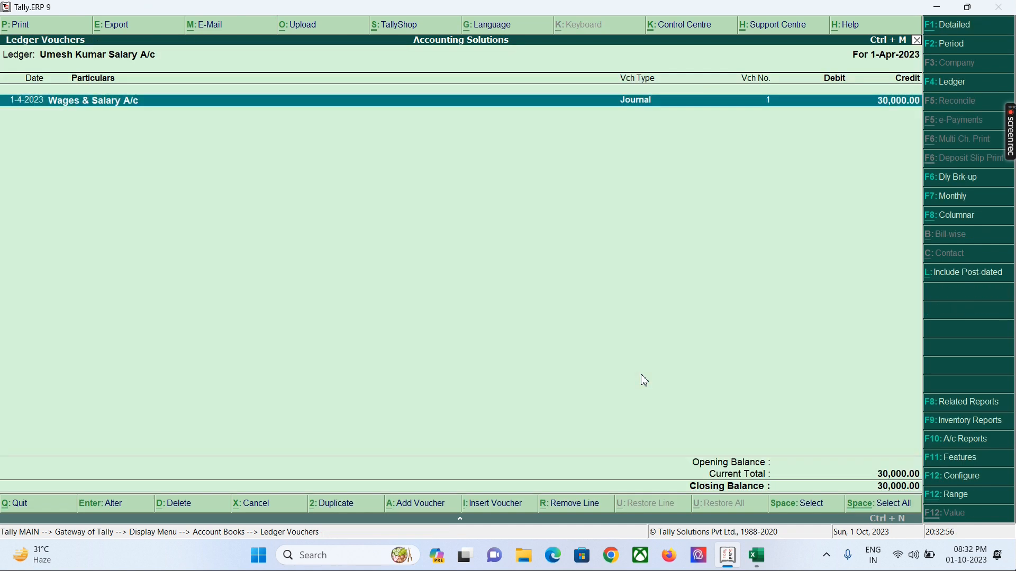
- Insert a journal voucher from the ledger report and debit the first employee's salary ledger with 1,000
key(Return)
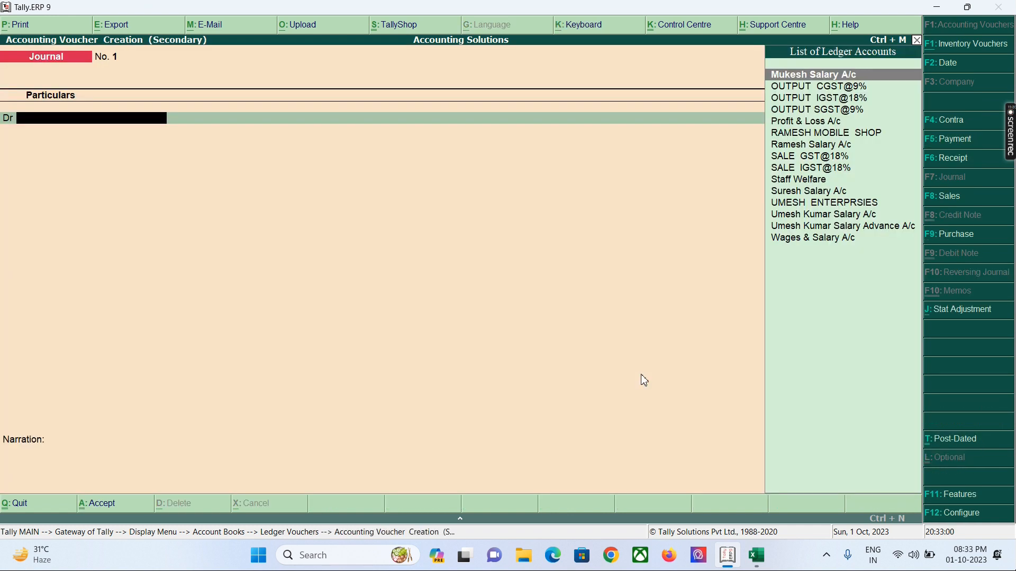
text(Umesh)
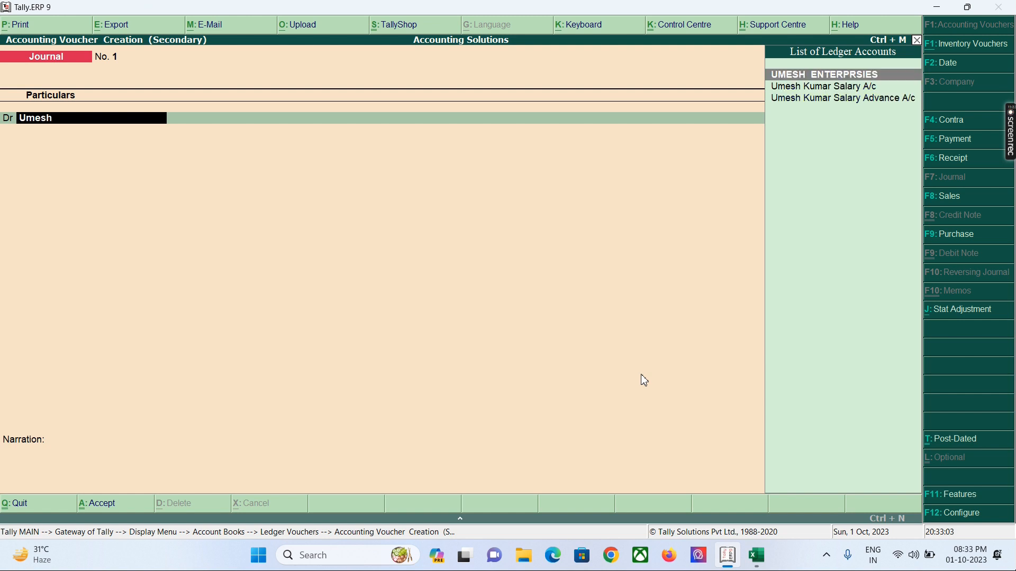
key(Down)
key(Return)
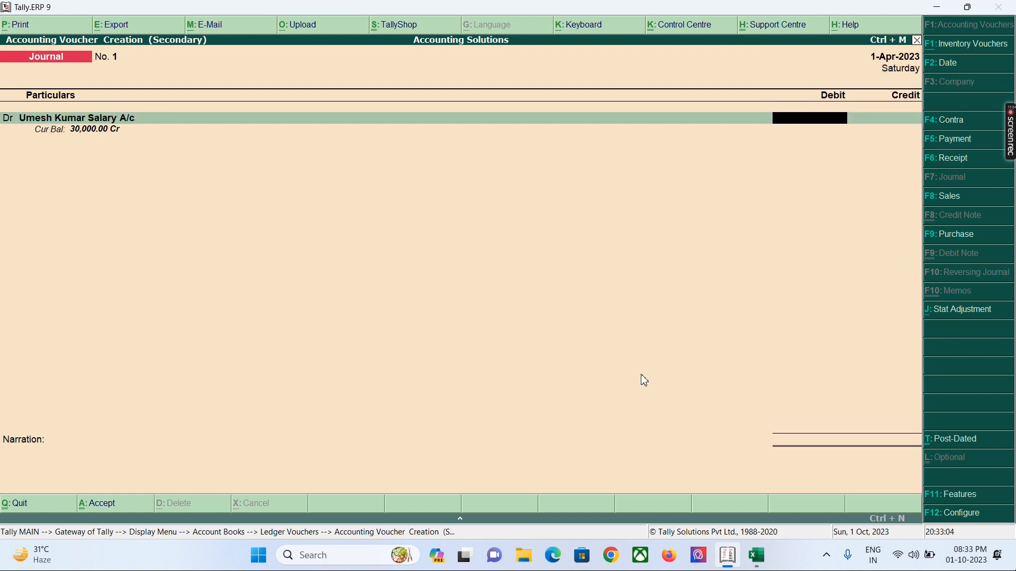
text(1000)
key(Return)
- Credit the employee's salary advance ledger with 1,000 in the journal
text(U)
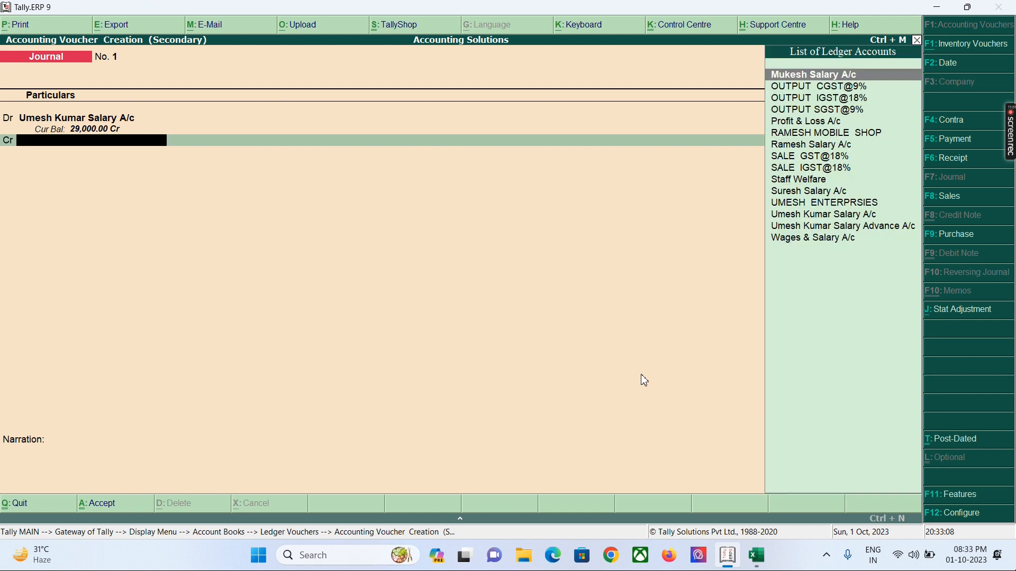
text(mesh)
key(Down)
key(Down)
key(Return)
key(Return)
key(Return)
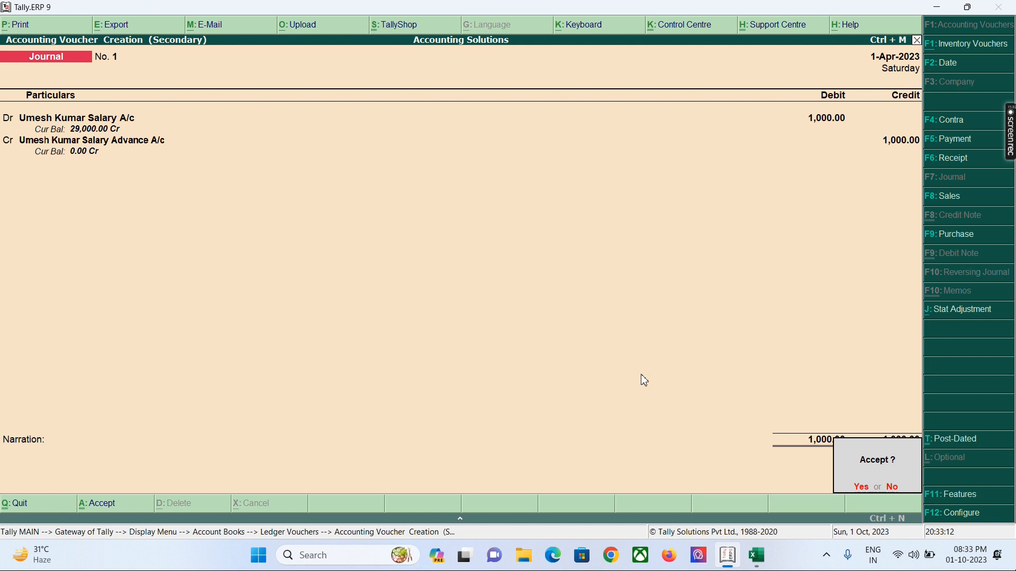
- Add the narration "Being salary advance adjusted with march month salary" and save the adjustment journal
key(Return)
text(B)
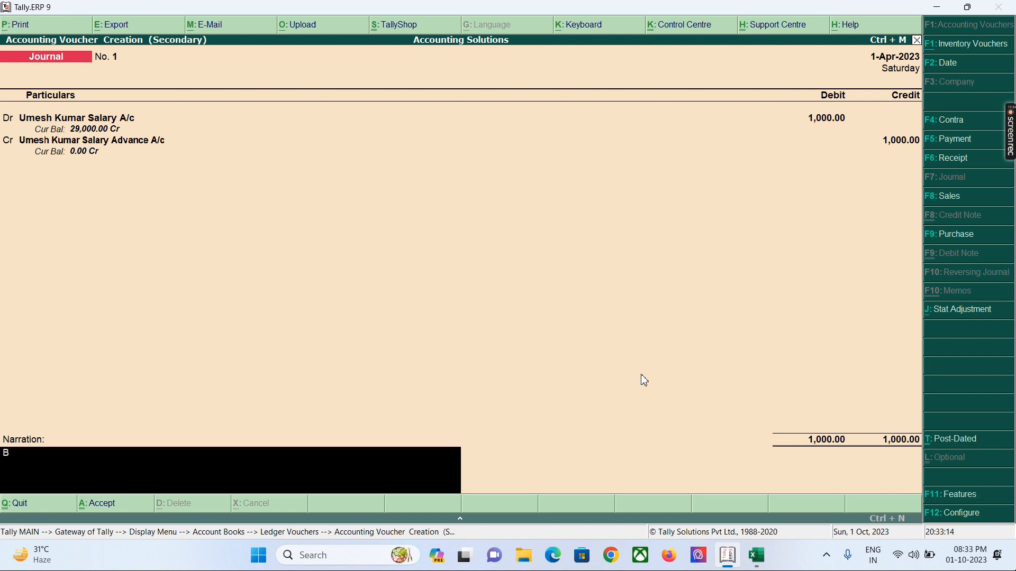
text(eing salary  advance adjusted)
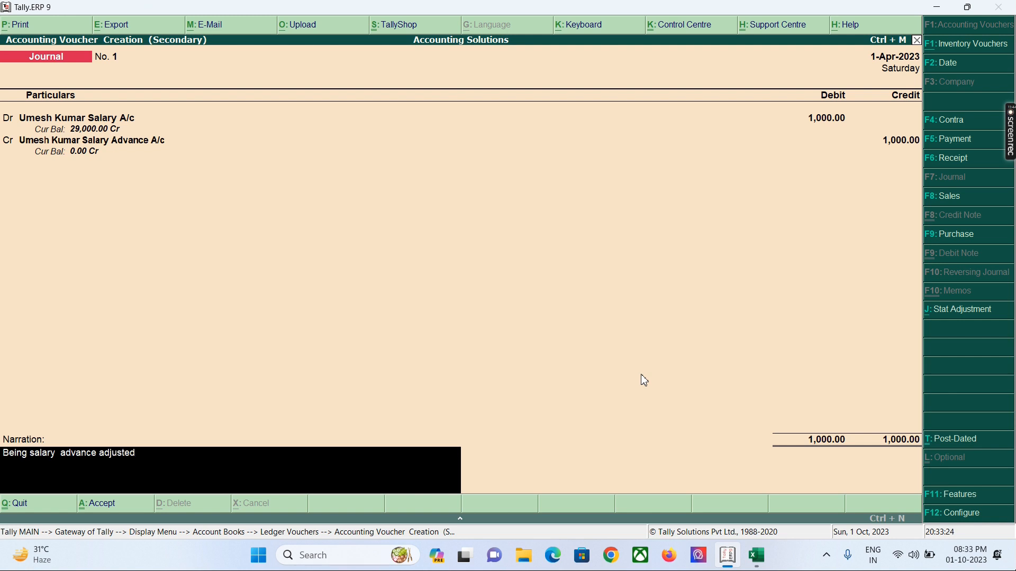
text( with  march month  salary)
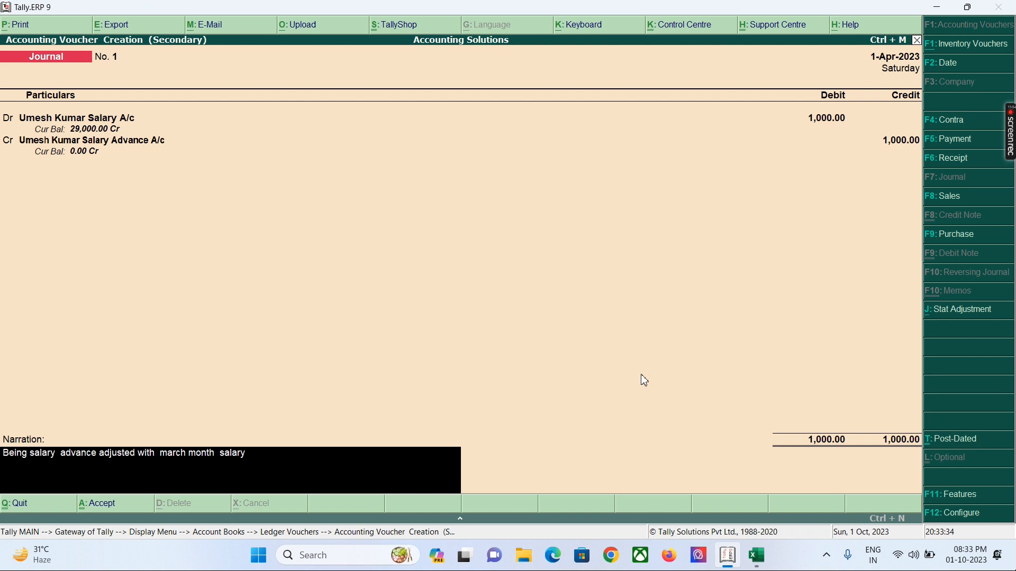
key(Return)
key(Return)
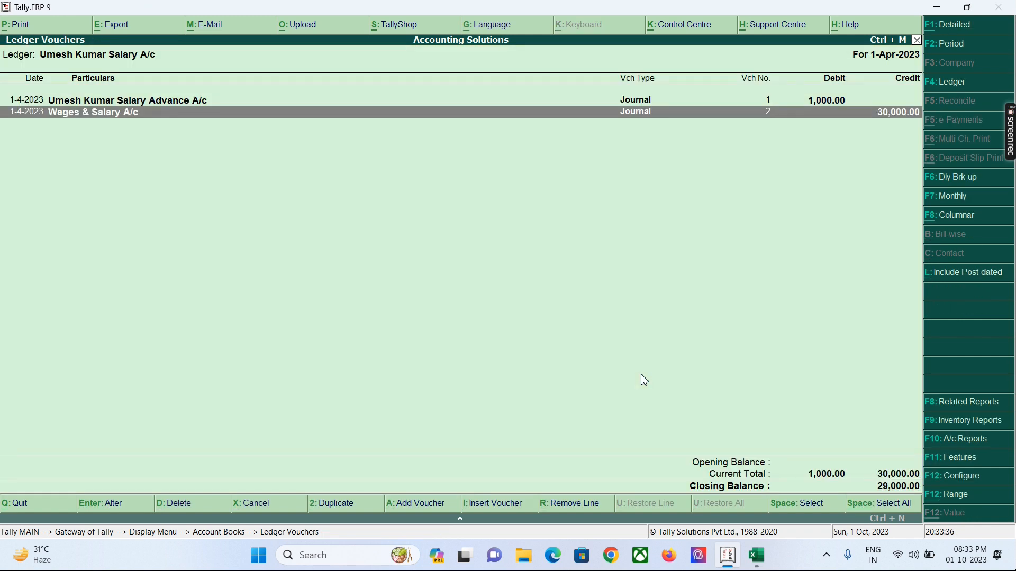
- Compare the salary ledger's closing balance with the first employee's net salary in Excel cell F5 and return to Tally.ERP 9
key(Up)
key(Down)
key(Up)
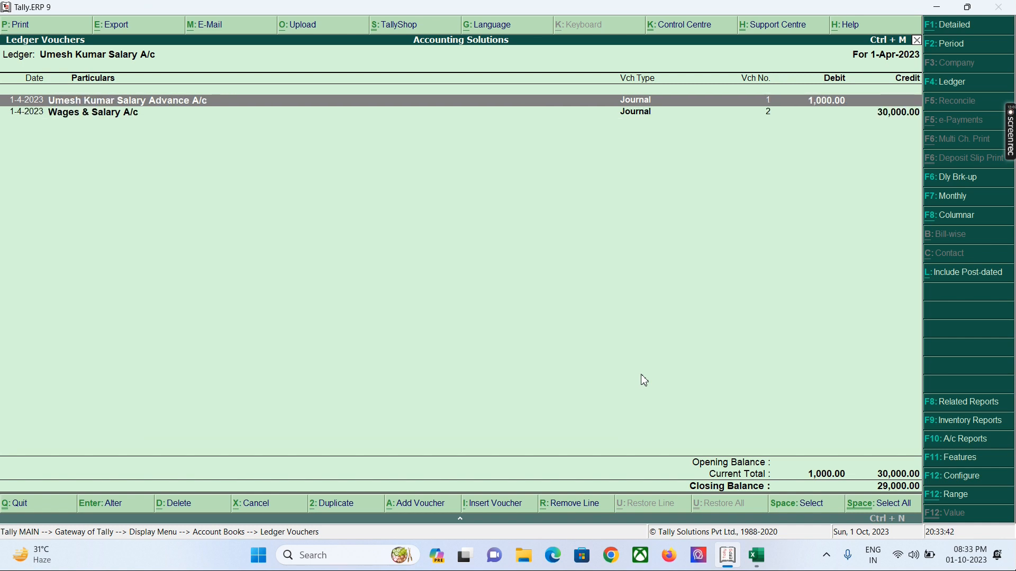
key(alt+Tab)
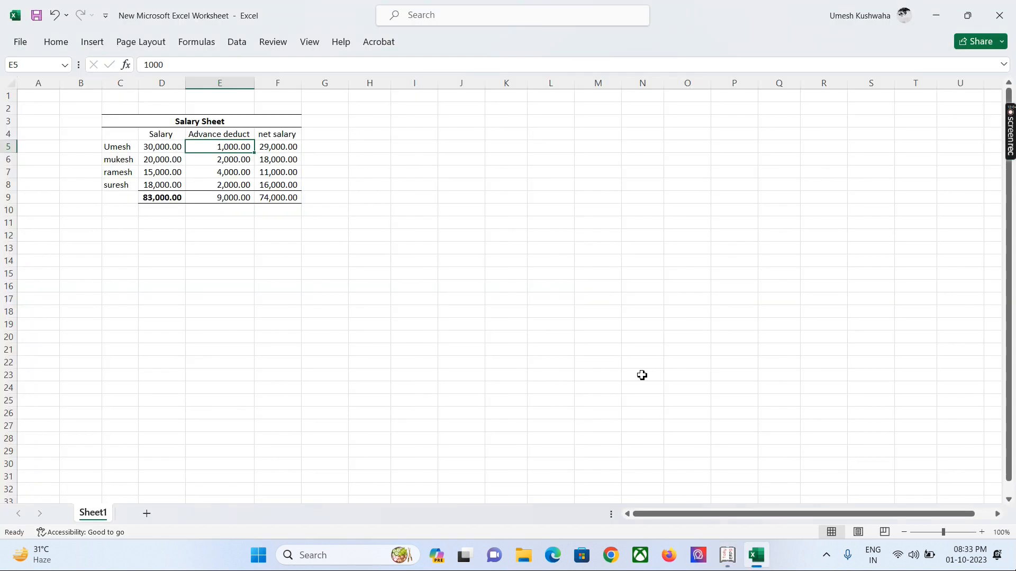
click(277, 149)
key(alt+Tab)
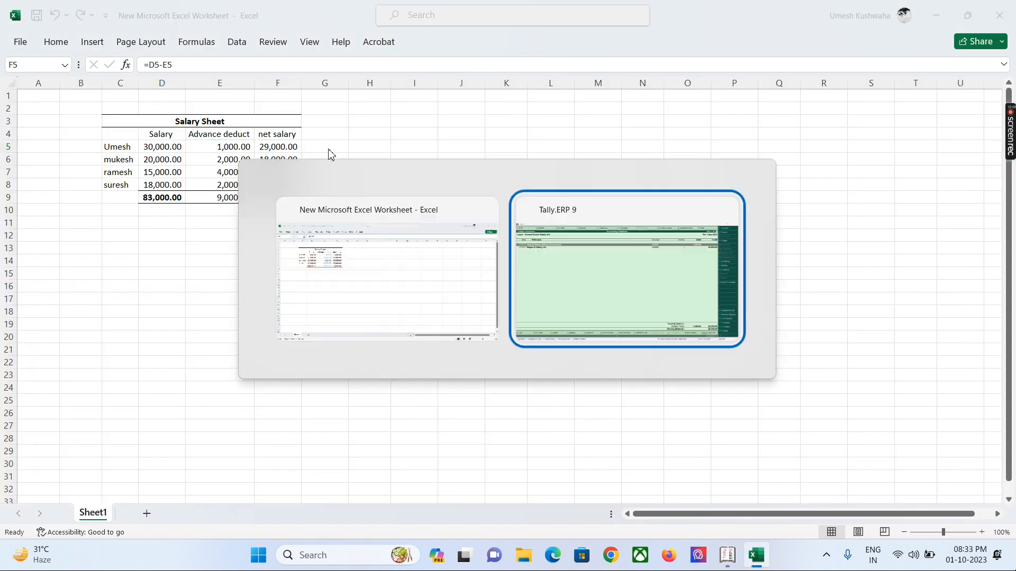
key(Down)
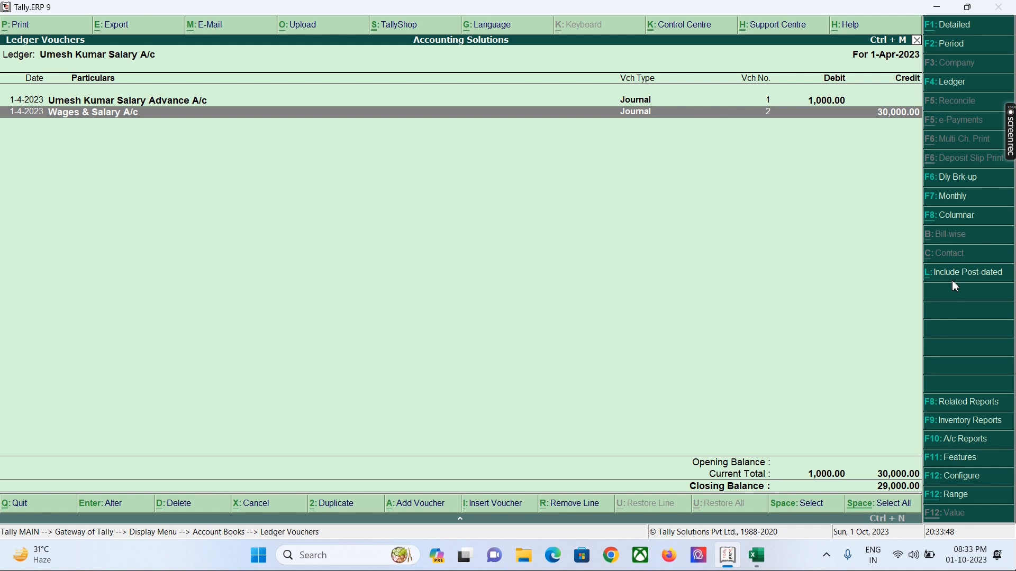
- Add a payment voucher from the ledger report with the Punjab National Bank ledger as the paying account
key(alt+a)
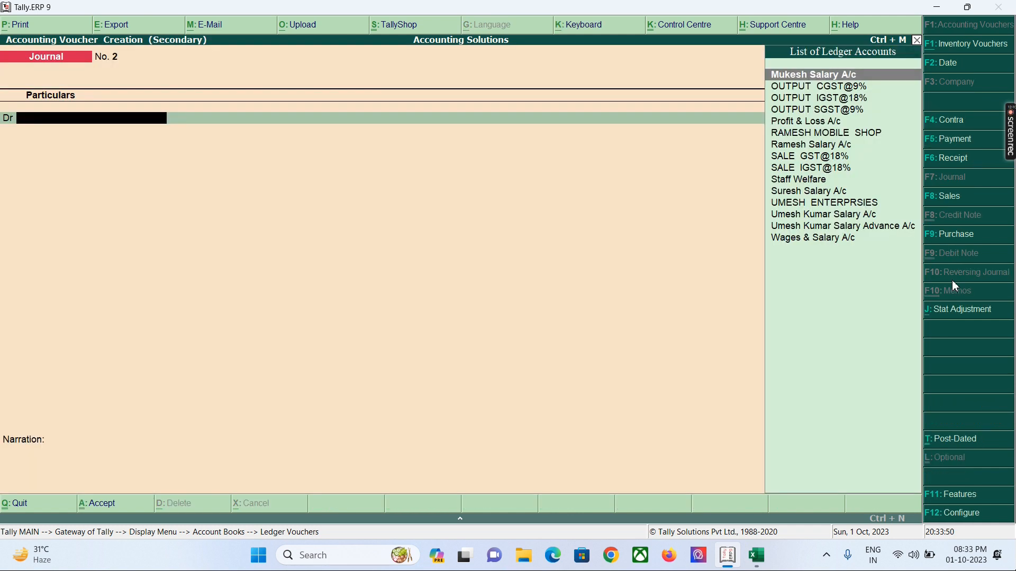
key(F5)
text(B)
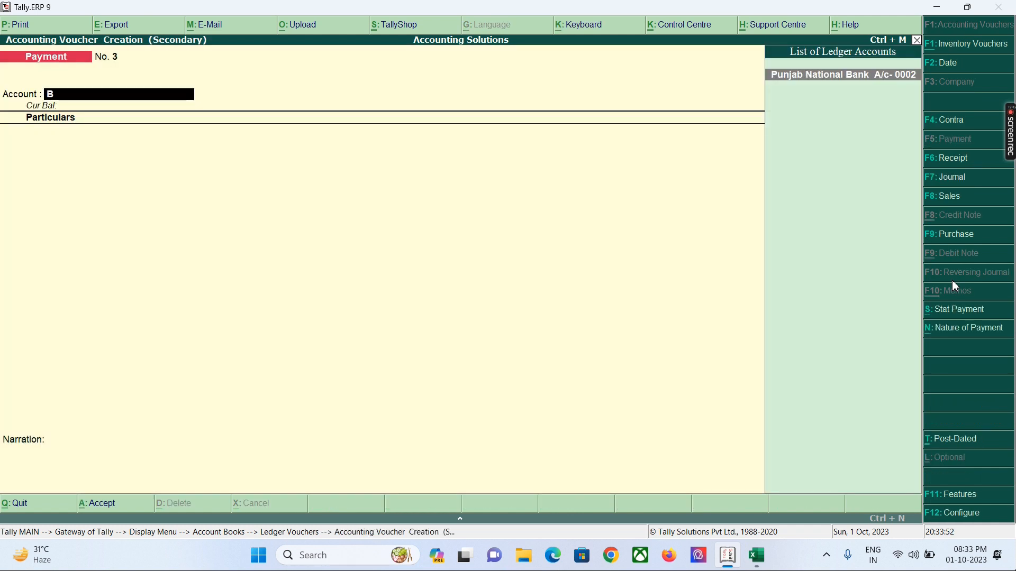
key(Return)
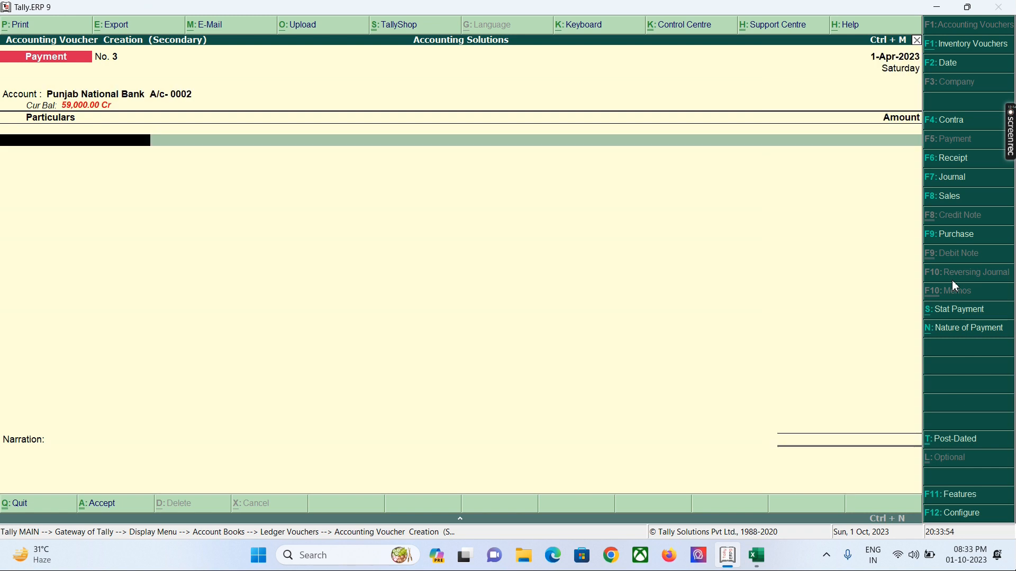
- Enter the first employee's salary ledger as the payment's particulars with an amount of 29,000
text(um,)
key(Down)
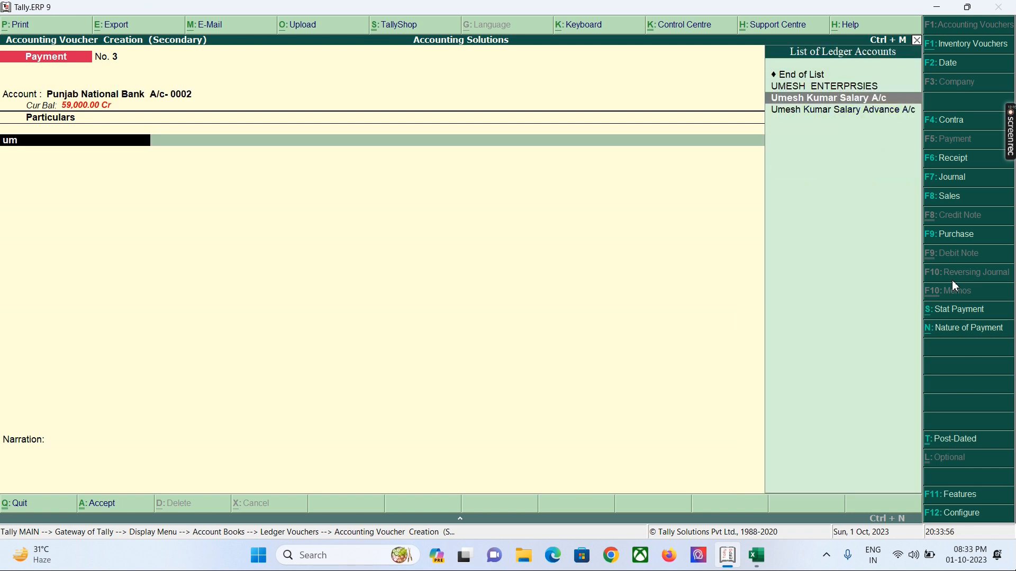
key(Return)
text(290000)
key(BackSpace)
text(\)
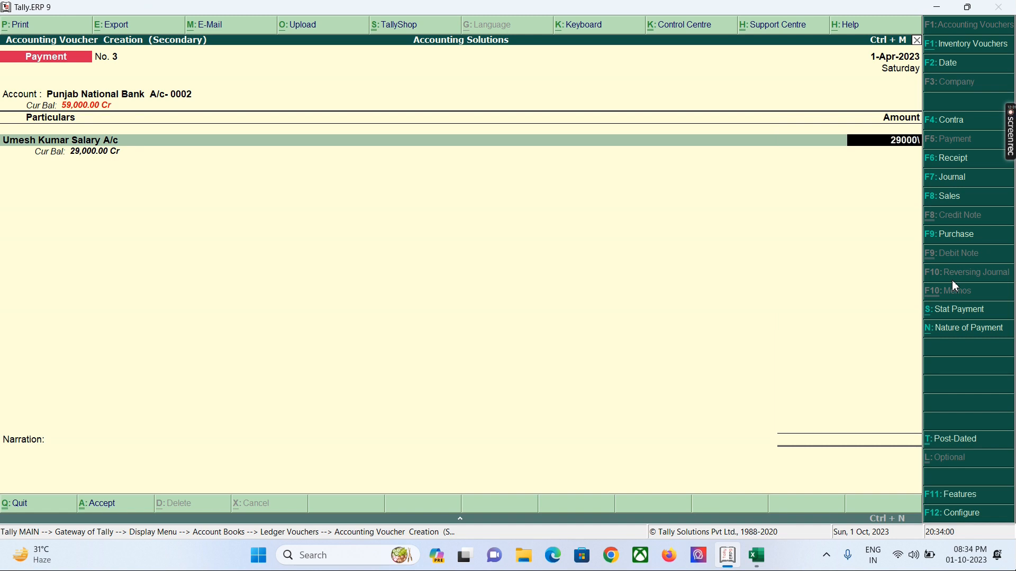
key(Return)
- Set the bank allocation's transaction type to e-Fund Transfer and accept its remaining details unchanged
key(Return)
key(Return)
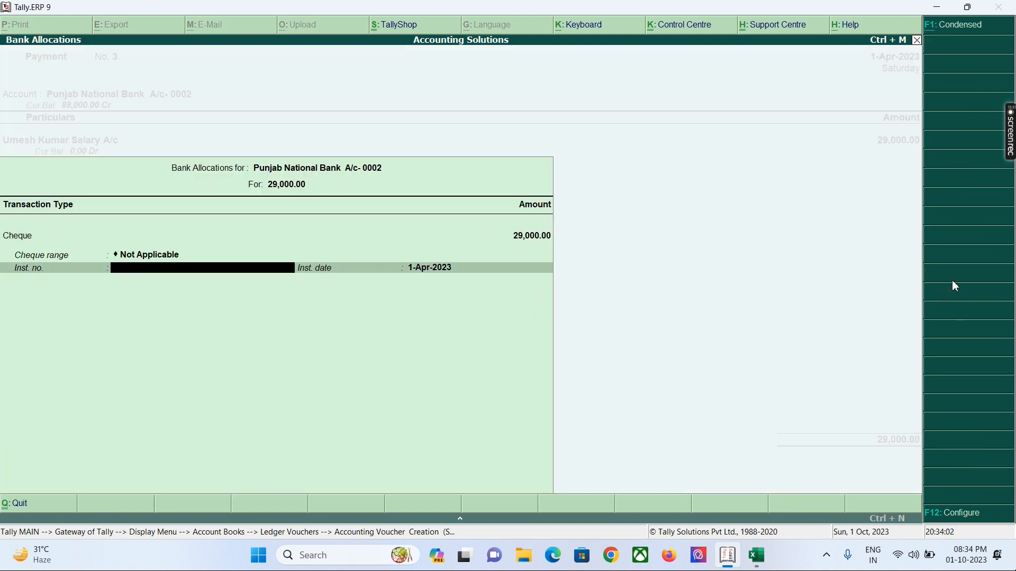
key(BackSpace)
key(BackSpace)
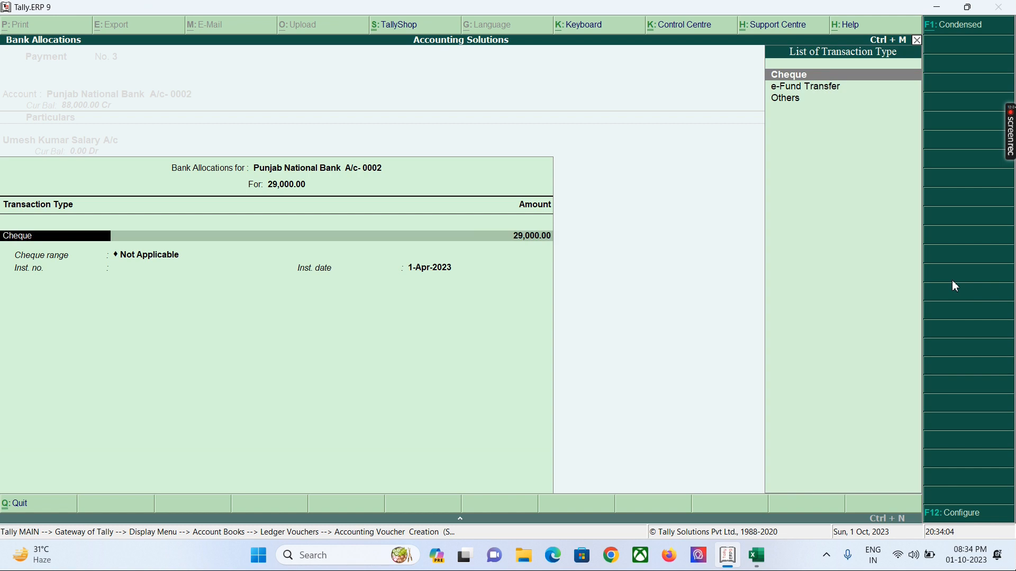
key(Down)
key(Return)
key(Return)
key(Return)
key(Return)
key(Return)
key(Return)
key(Return)
key(Return)
key(Return)
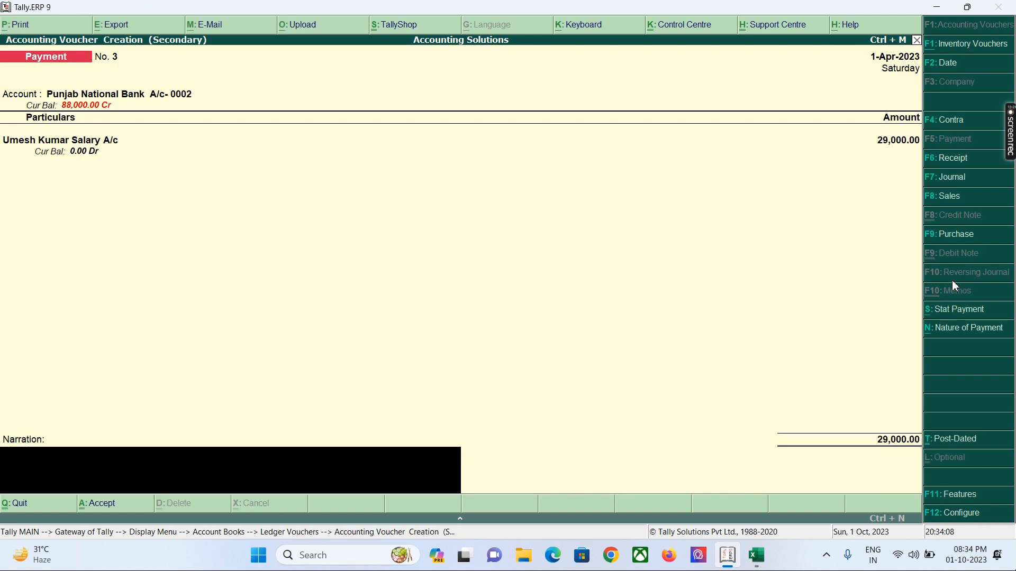
- Add a narration stating "Being salary paid" to the employee "of the month mach 31" and save the payment voucher
text(eing)
key(BackSpace)
key(BackSpace)
key(BackSpace)
key(BackSpace)
text(Being salary  paid to umesh  kumar  of the month)
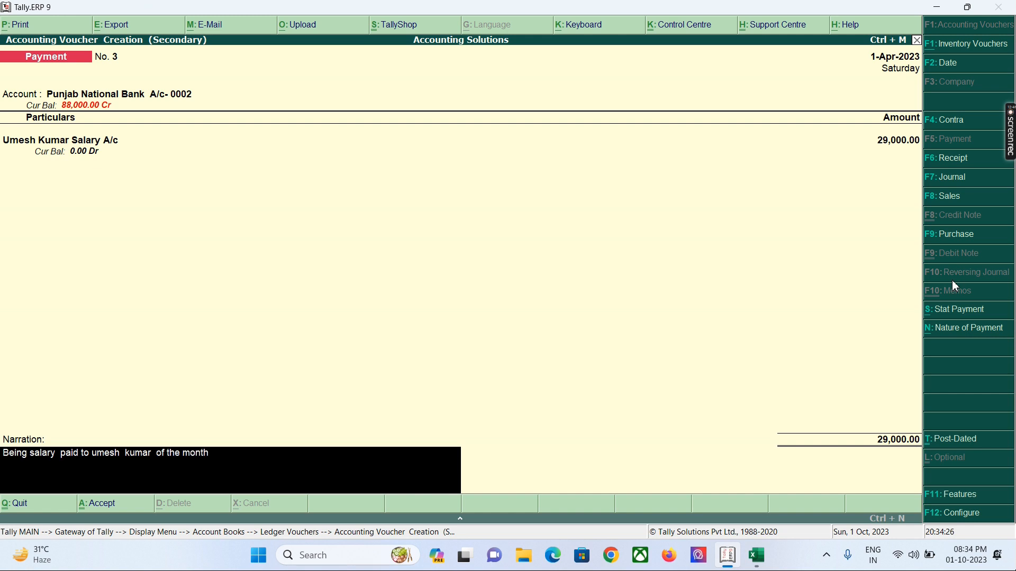
text(  mach  31)
key(ctrl+a)
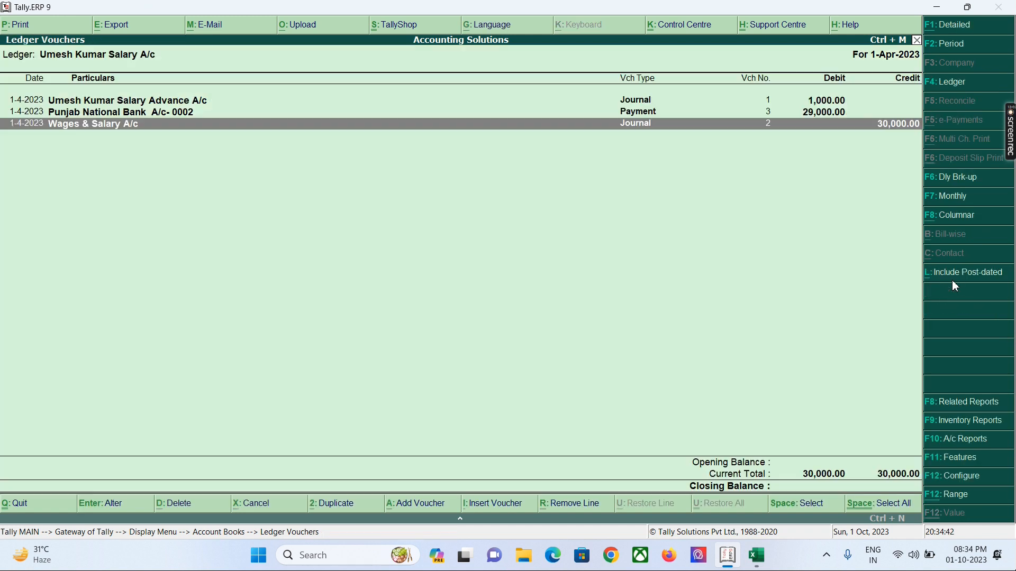
- Review the advance adjustment, bank payment and salary entries in the first employee's salary ledger
key(Up)
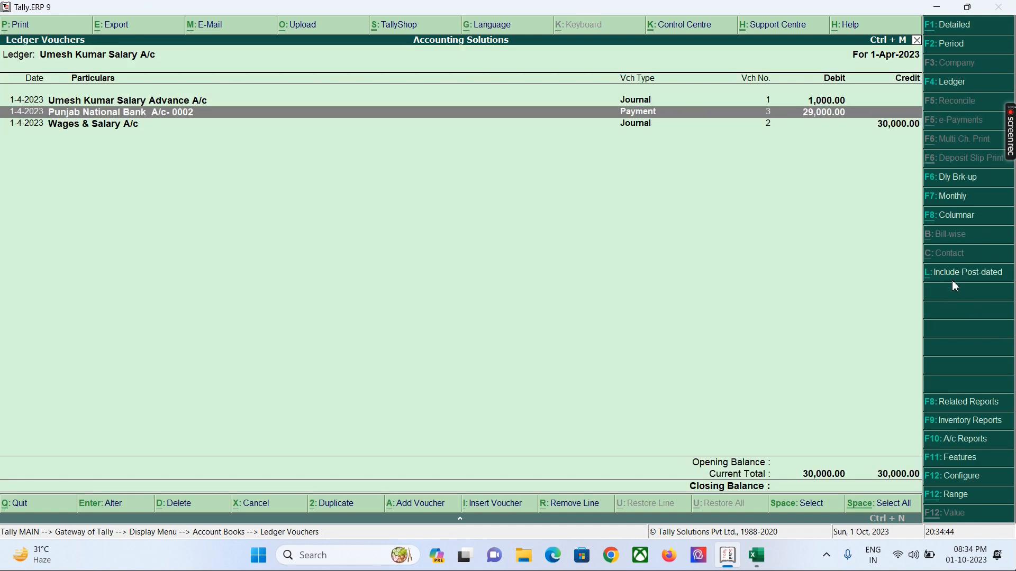
key(F4)
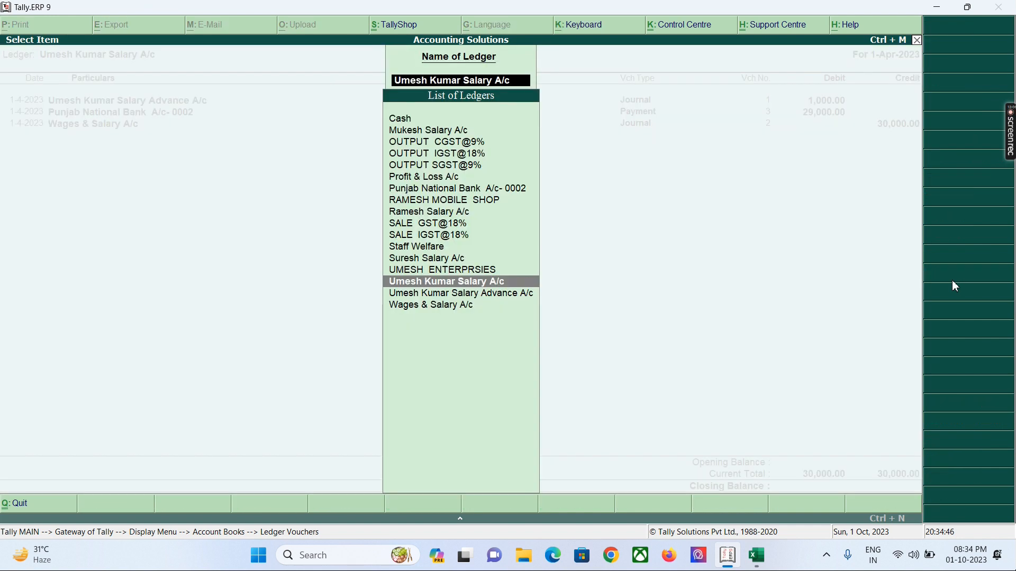
key(Return)
key(Down)
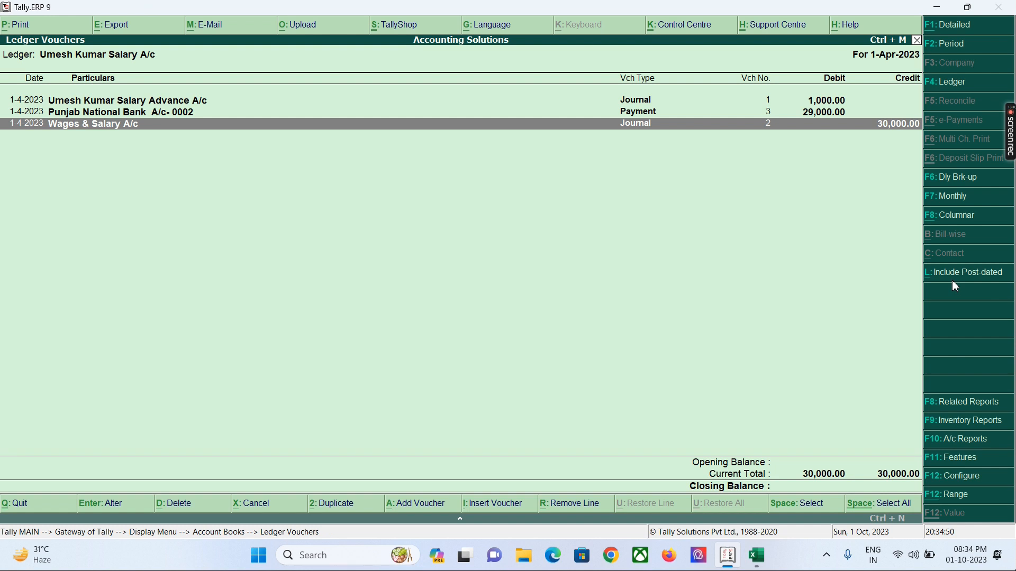
key(Up)
key(Up)
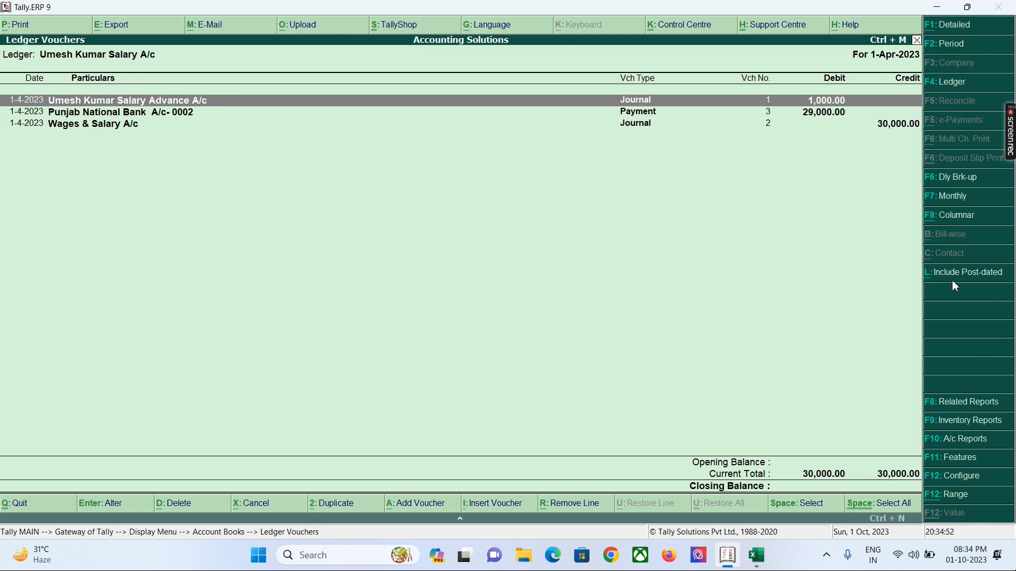
- Switch the ledger report to the first employee's salary advance ledger to check its entries and balance
key(F4)
text(ume)
key(Down)
key(Down)
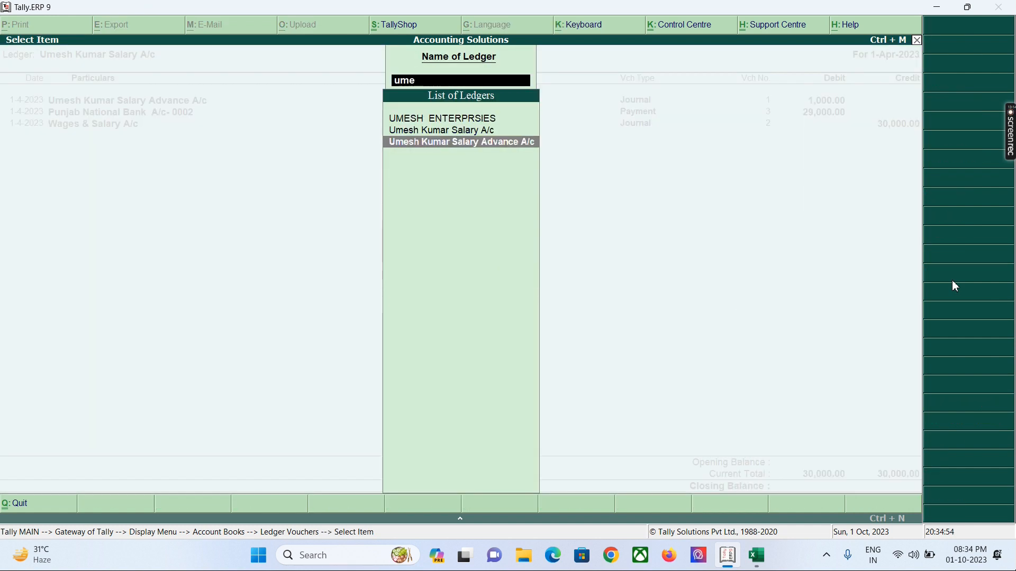
key(Return)
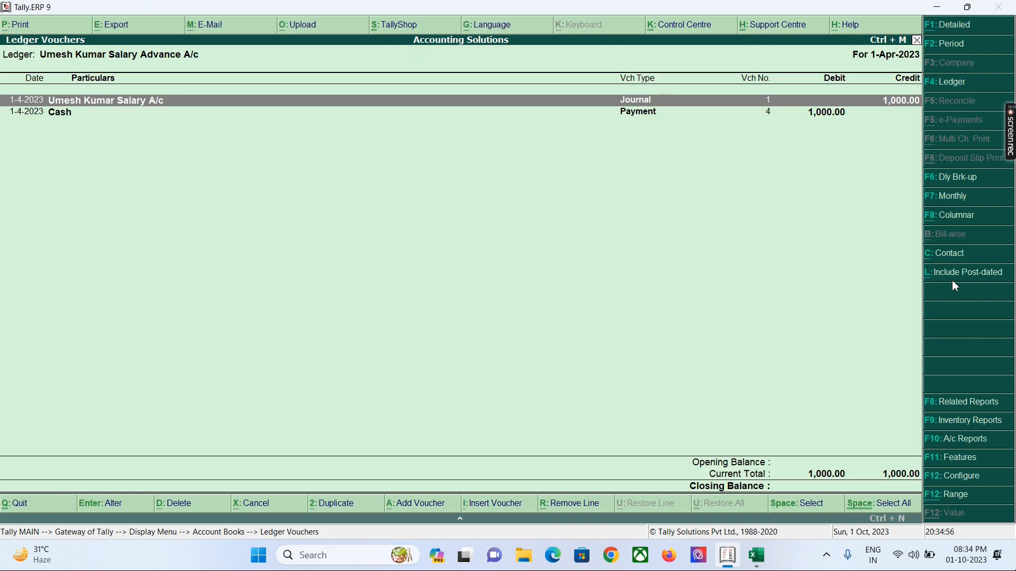
- Close the ledger report and return to the Gateway of Tally
key(Escape)
key(Escape)
key(Escape)
key(Escape)
key(Escape)
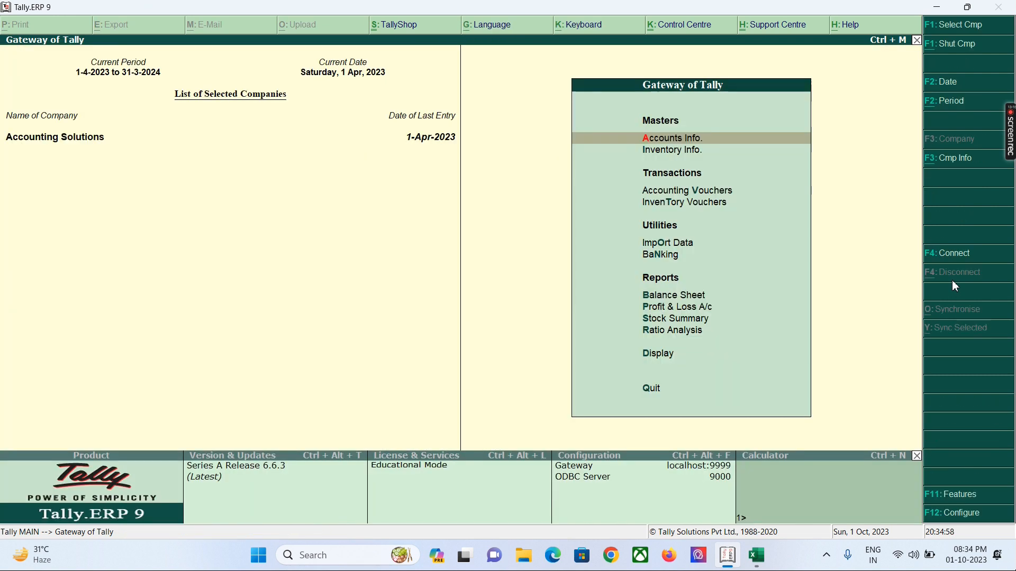
key(Escape)
mouse_move(1008, 125)
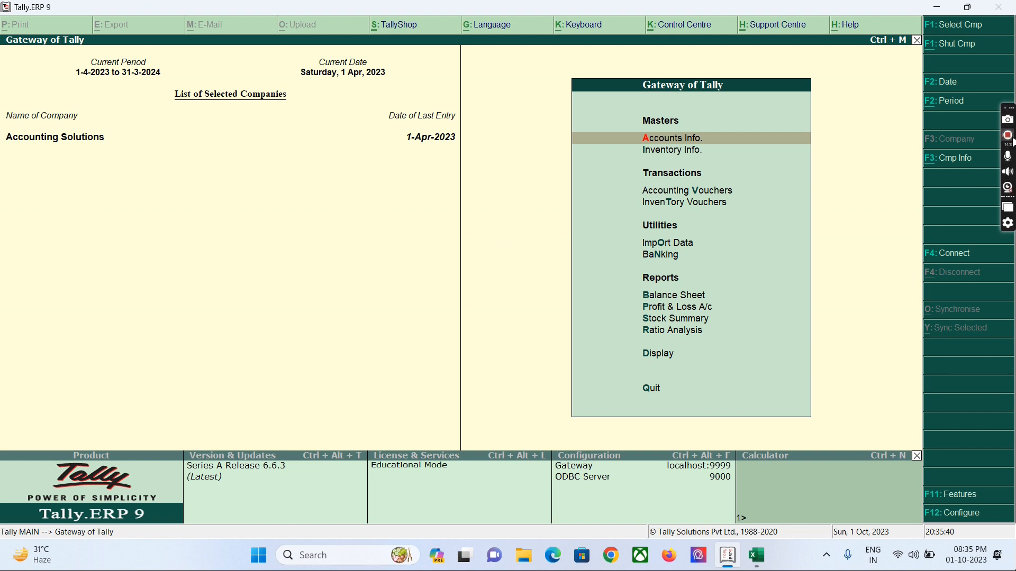